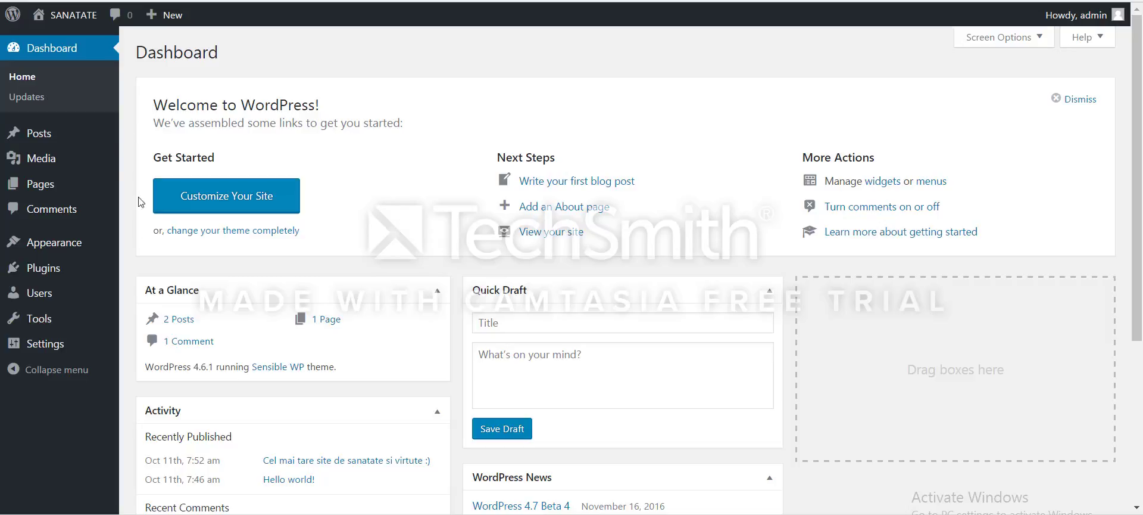
Upload the plugin archive fortune-cookie-consent-policy.zip from the local C: drive and install it.
{"action": "mouse_move", "coordinate": [57, 267]}
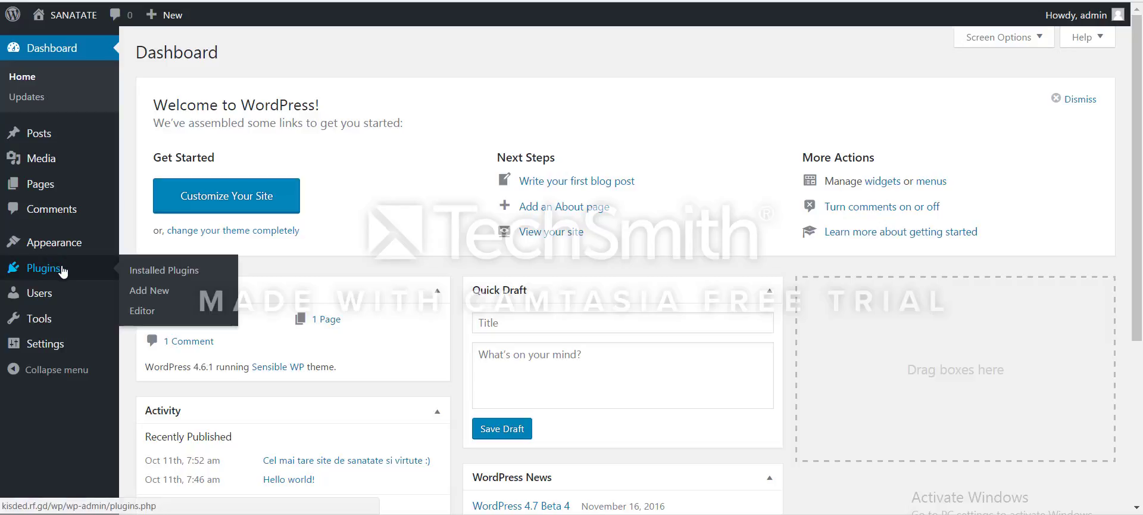
{"action": "left_click", "coordinate": [163, 274]}
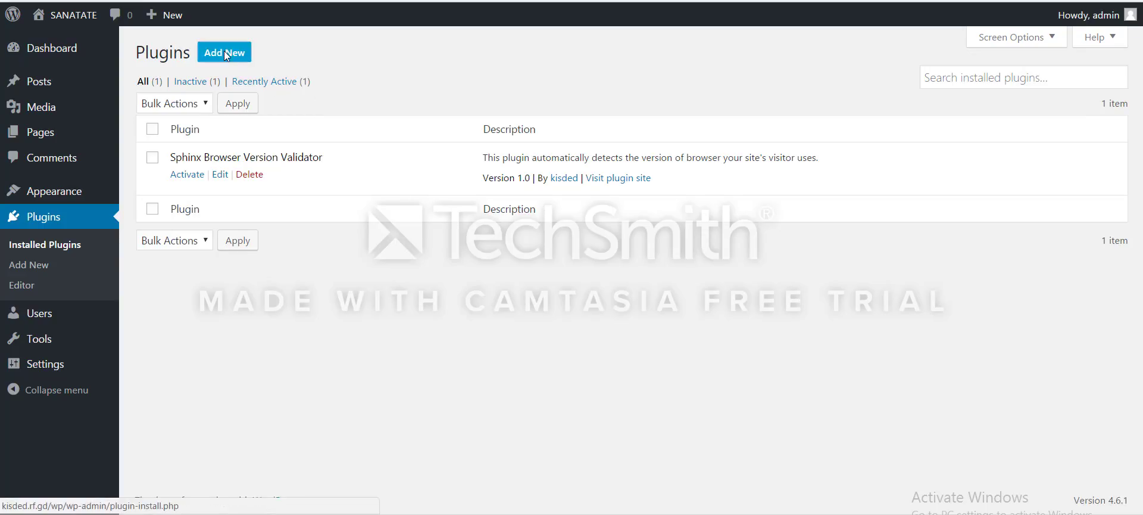
{"action": "left_click", "coordinate": [225, 53]}
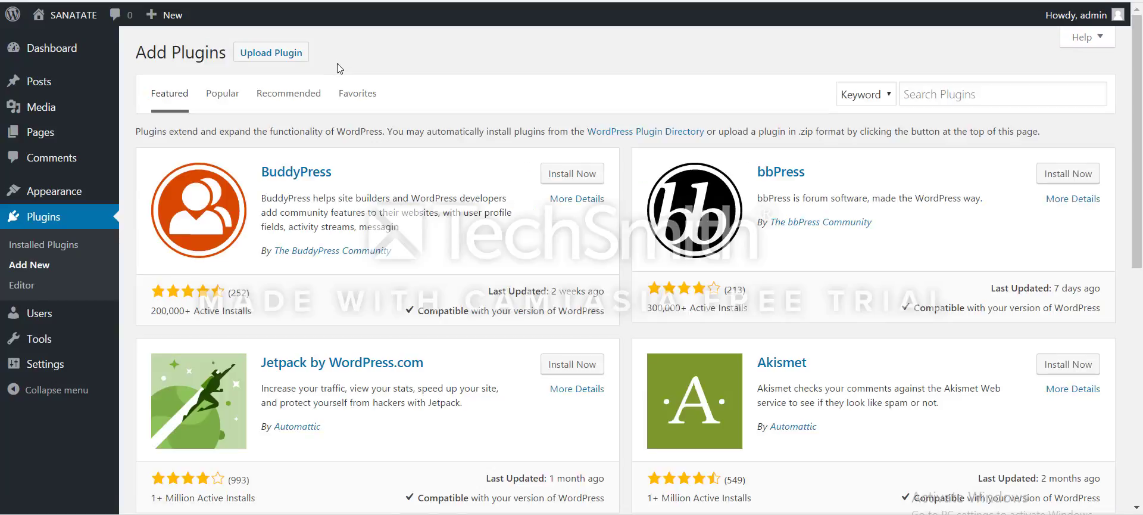
{"action": "left_click", "coordinate": [279, 52]}
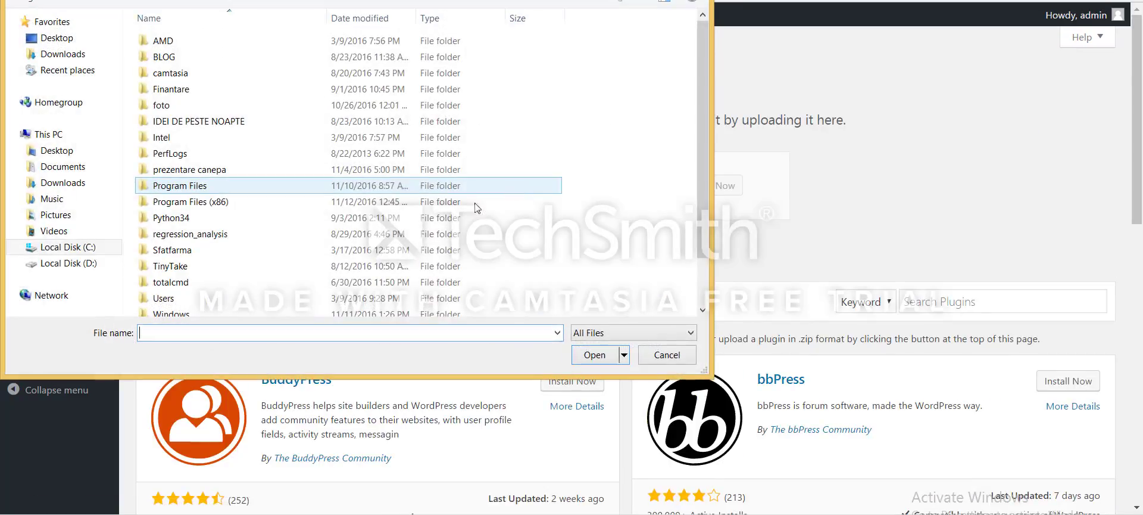
{"action": "left_click", "coordinate": [437, 230]}
{"action": "scroll", "coordinate": [438, 228], "scroll_direction": "down", "scroll_amount": 1}
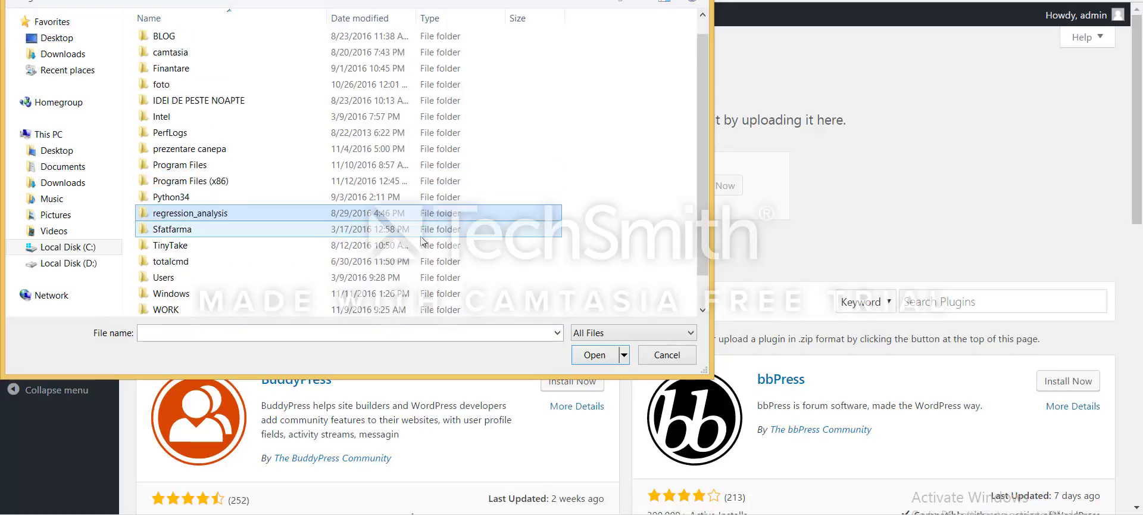
{"action": "scroll", "coordinate": [253, 296], "scroll_direction": "down", "scroll_amount": 1}
{"action": "left_click", "coordinate": [260, 308]}
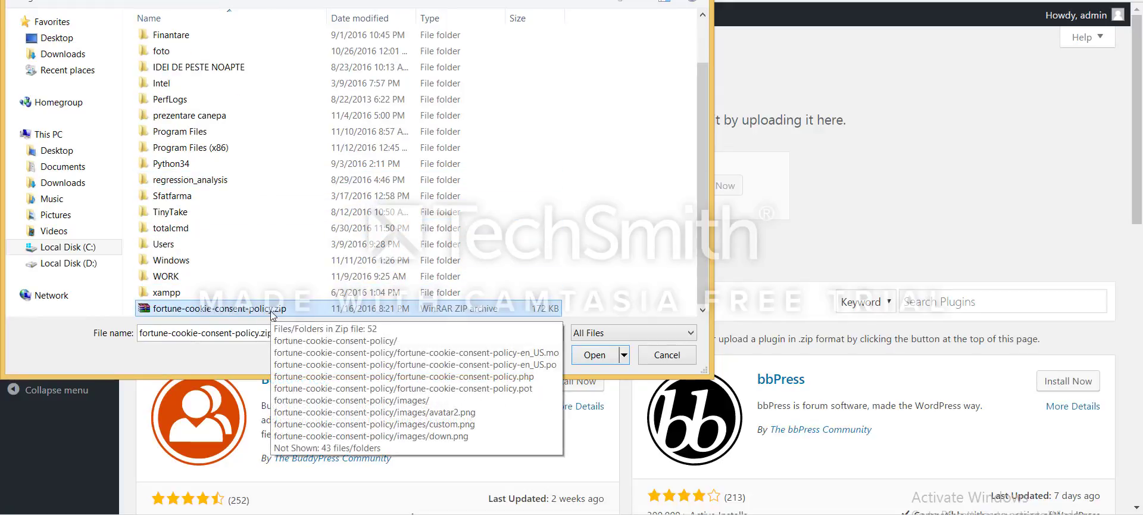
{"action": "double_click", "coordinate": [271, 310]}
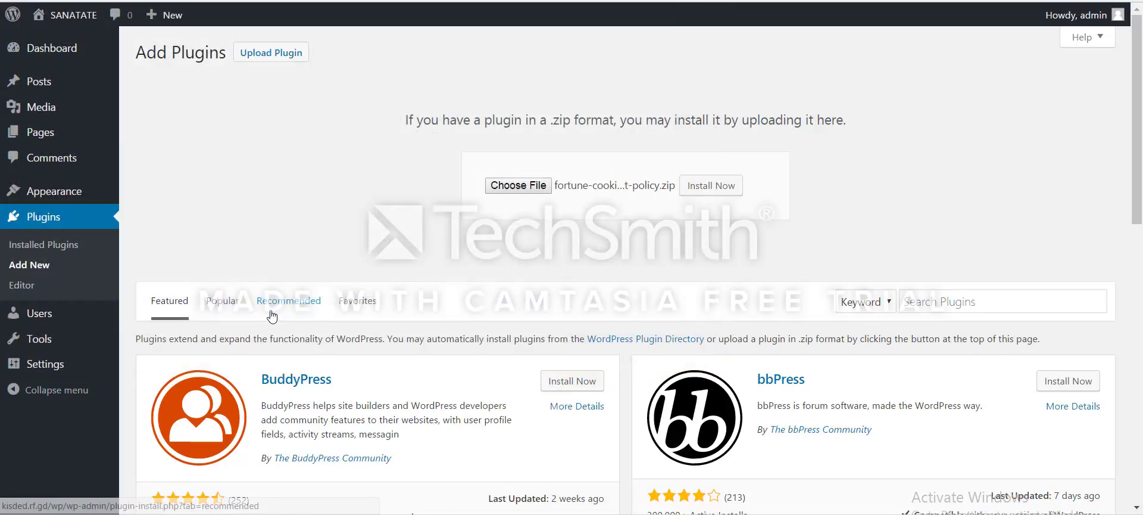
{"action": "left_click", "coordinate": [698, 190]}
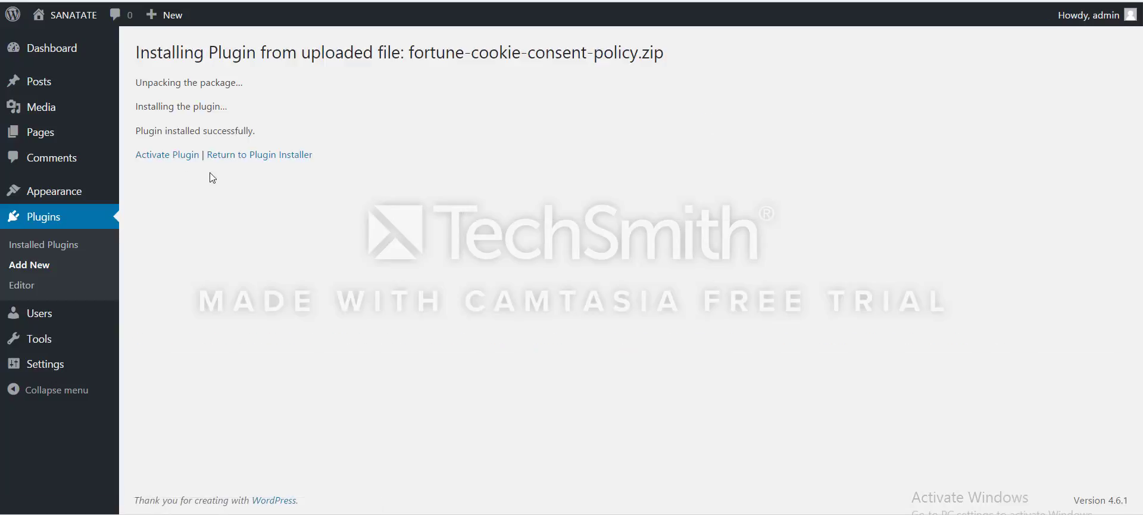
Activate the Fortune Cookie Consent Policy plugin and look through its settings page.
{"action": "left_click", "coordinate": [168, 156]}
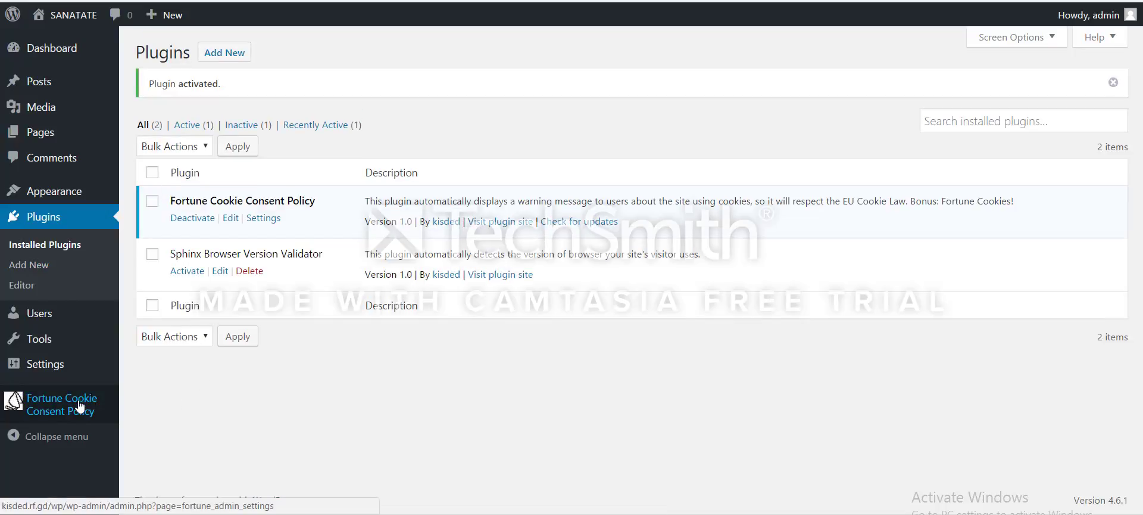
{"action": "left_click", "coordinate": [79, 404]}
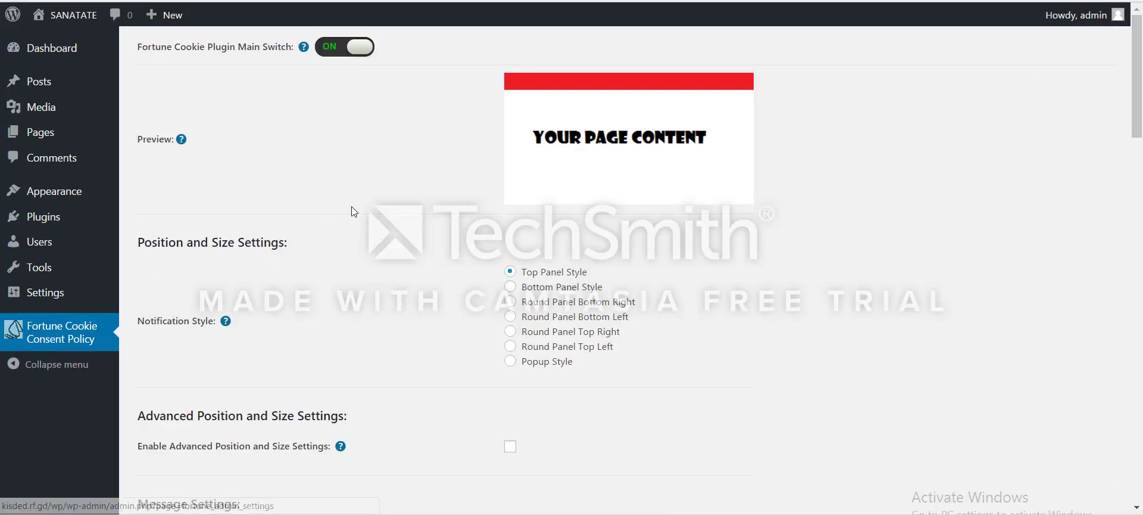
{"action": "scroll", "coordinate": [351, 206], "scroll_direction": "down", "scroll_amount": 2}
{"action": "left_click_drag", "start_coordinate": [1137, 137], "coordinate": [1136, 158]}
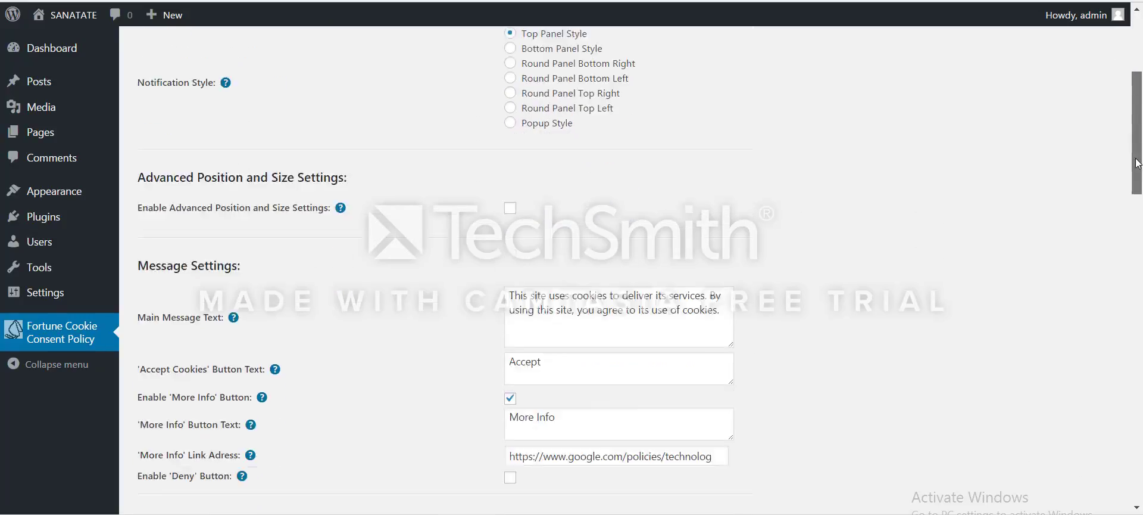
{"action": "scroll", "coordinate": [1137, 164], "scroll_direction": "down", "scroll_amount": 20}
{"action": "scroll", "coordinate": [1137, 182], "scroll_direction": "up", "scroll_amount": 10}
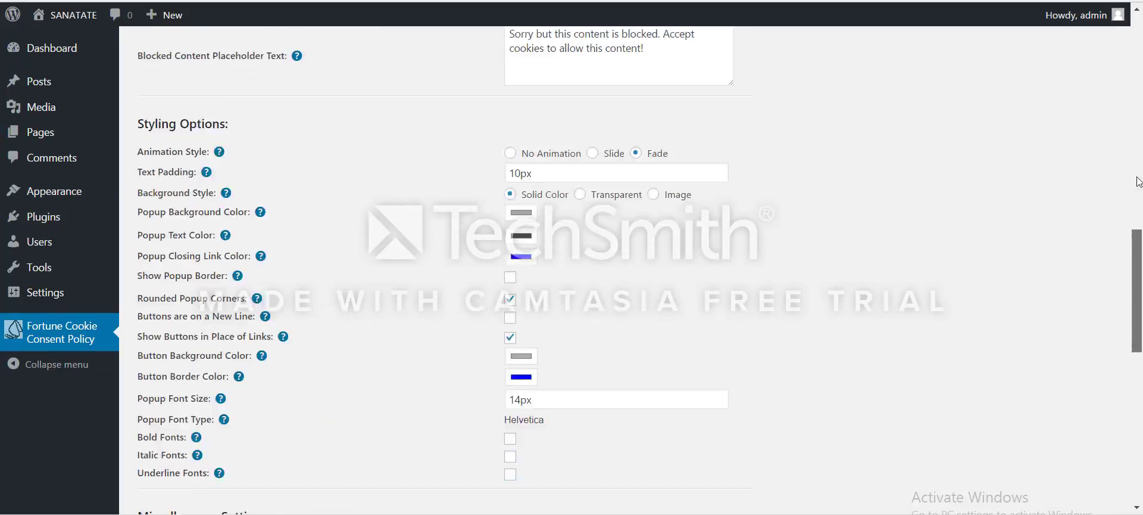
{"action": "scroll", "coordinate": [799, 95], "scroll_direction": "up", "scroll_amount": 15}
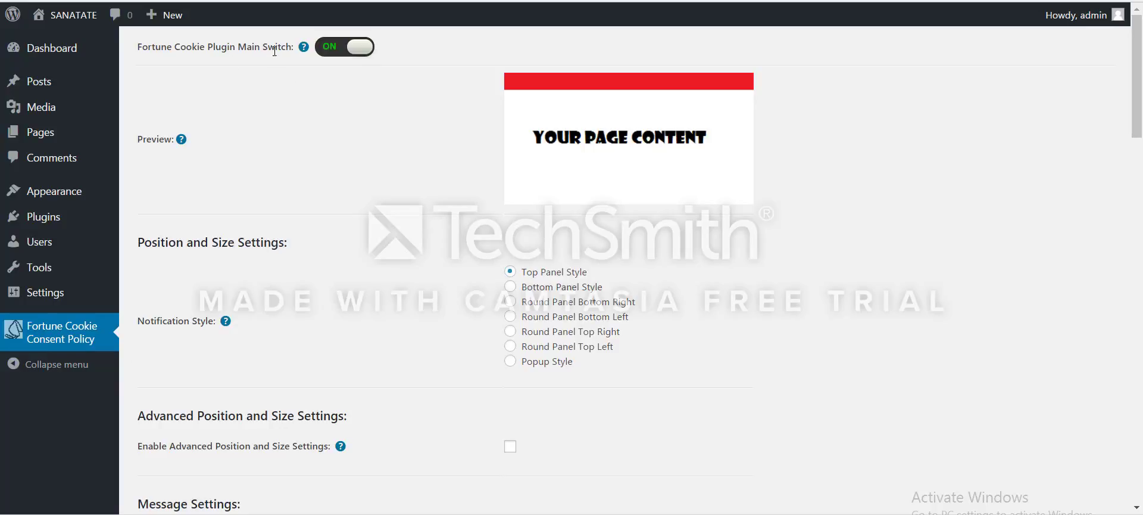
Turn the Fortune Cookie Plugin Main Switch off and back on.
{"action": "left_click", "coordinate": [357, 48]}
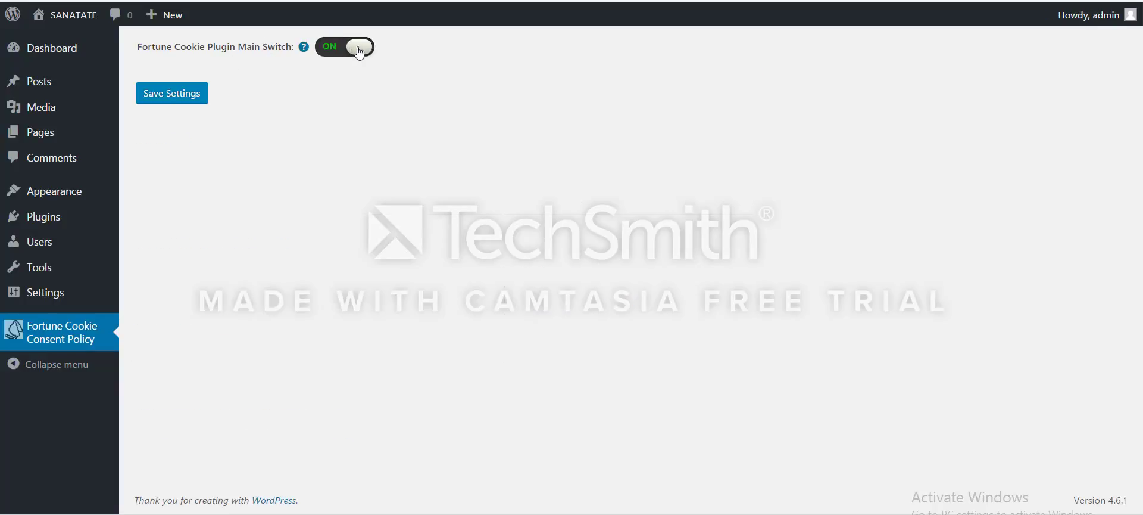
{"action": "left_click", "coordinate": [356, 48]}
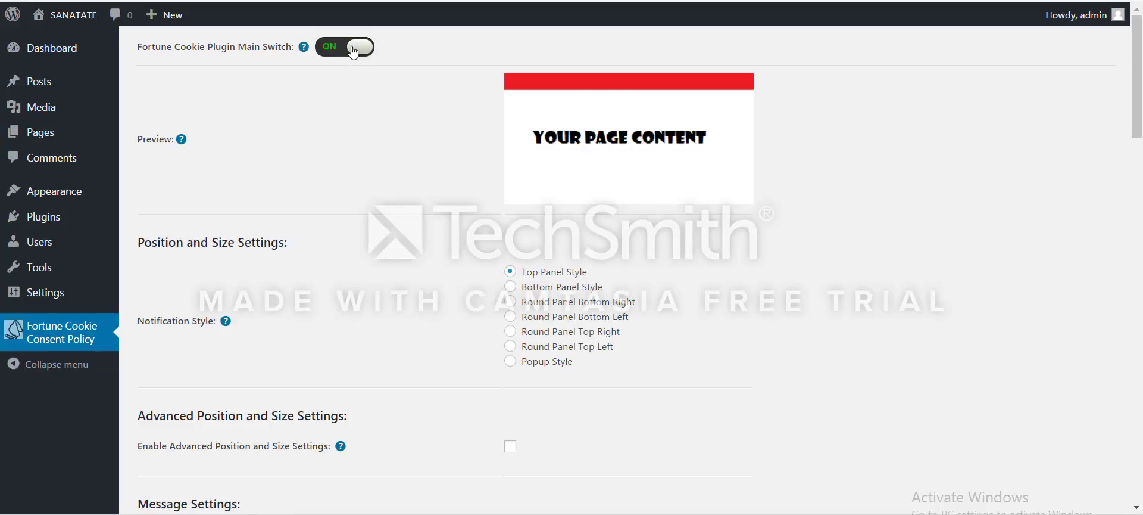
{"action": "left_click", "coordinate": [356, 48]}
{"action": "left_click", "coordinate": [330, 51]}
{"action": "left_click", "coordinate": [330, 52]}
Try the Top Panel, Bottom Panel and Round Panel notification styles one after another in the preview.
{"action": "left_click", "coordinate": [513, 288]}
{"action": "left_click", "coordinate": [513, 302]}
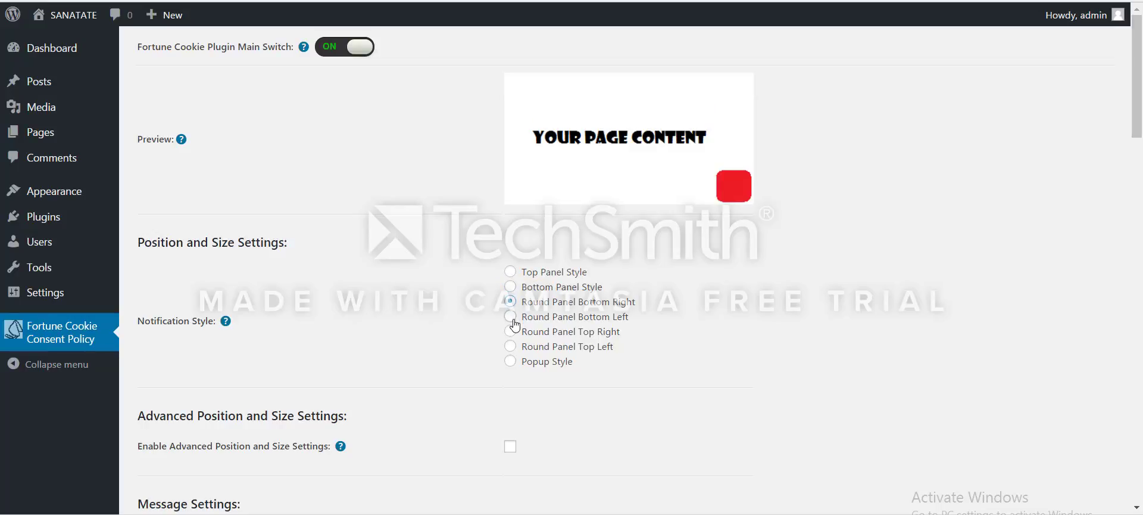
{"action": "left_click", "coordinate": [511, 317]}
{"action": "left_click", "coordinate": [511, 273]}
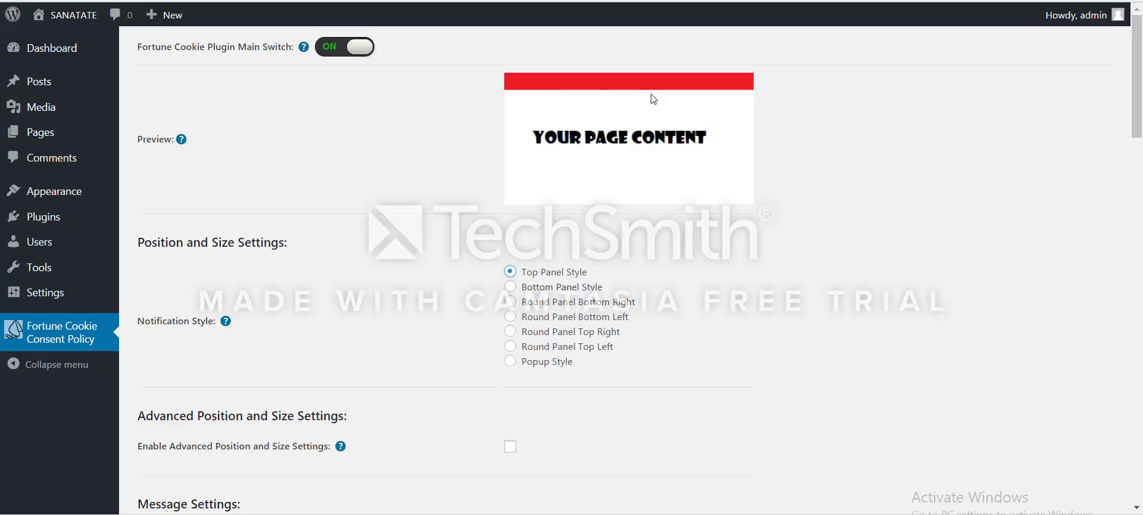
{"action": "left_click", "coordinate": [511, 285]}
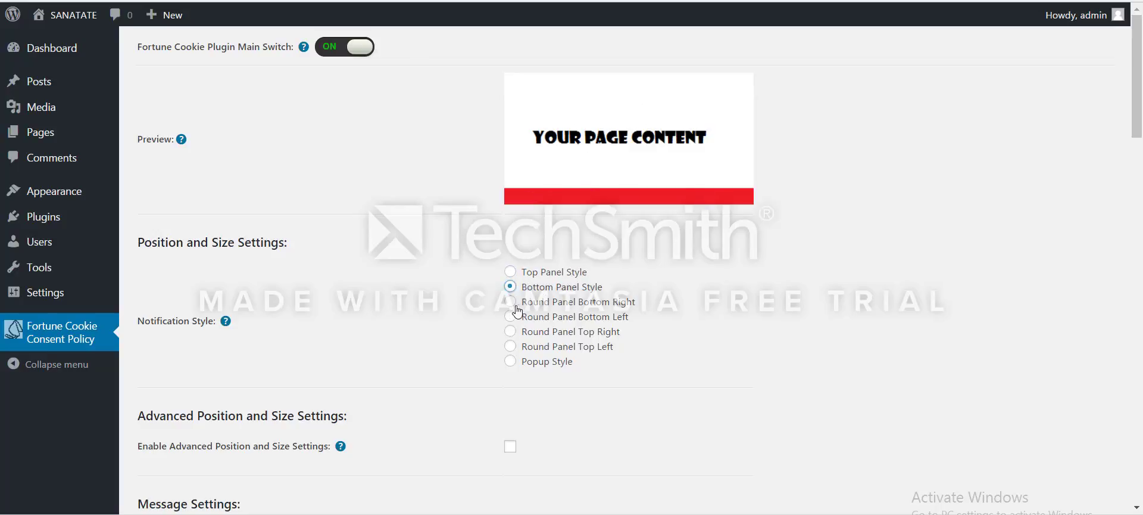
{"action": "left_click", "coordinate": [511, 302]}
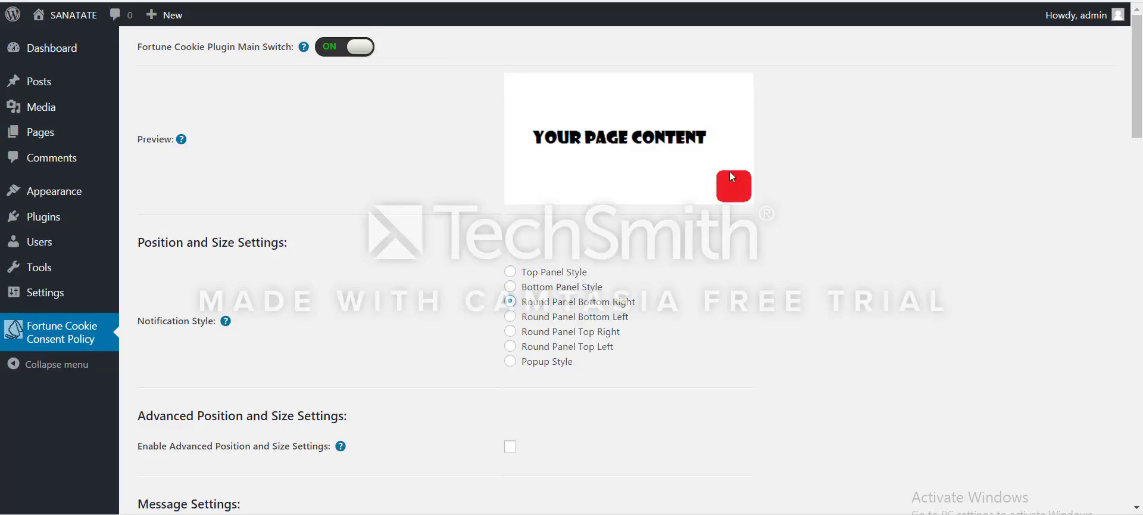
{"action": "left_click", "coordinate": [511, 316]}
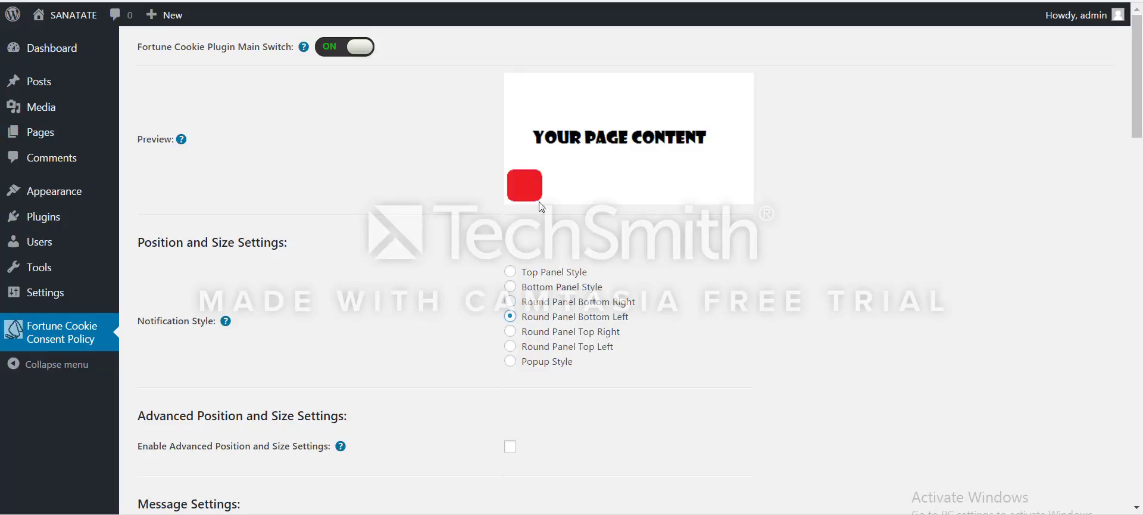
{"action": "left_click", "coordinate": [510, 331]}
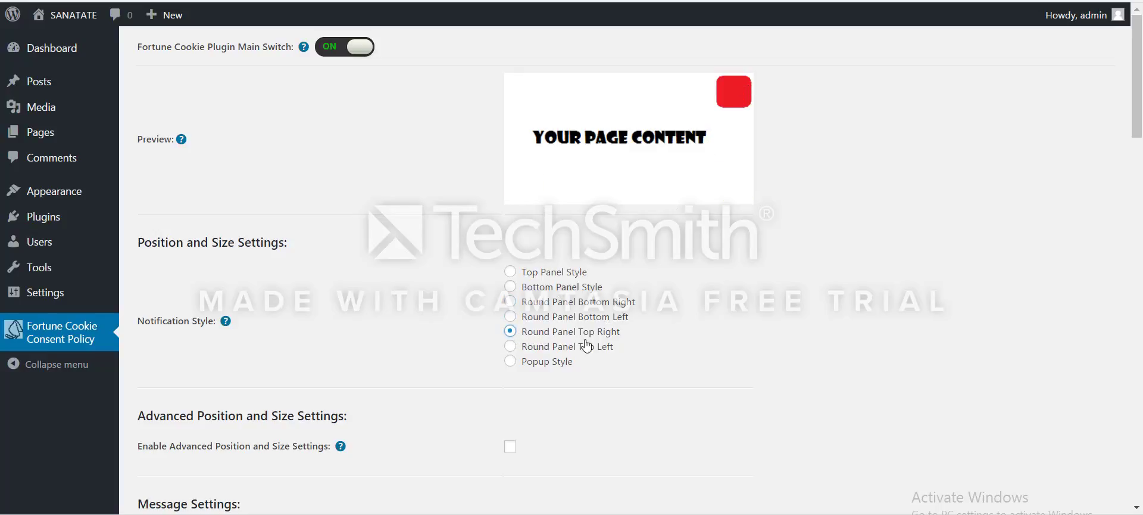
{"action": "left_click", "coordinate": [513, 347]}
Set the notification style to Popup Style, with Center Popup and the advanced position and size settings both enabled.
{"action": "left_click", "coordinate": [512, 361]}
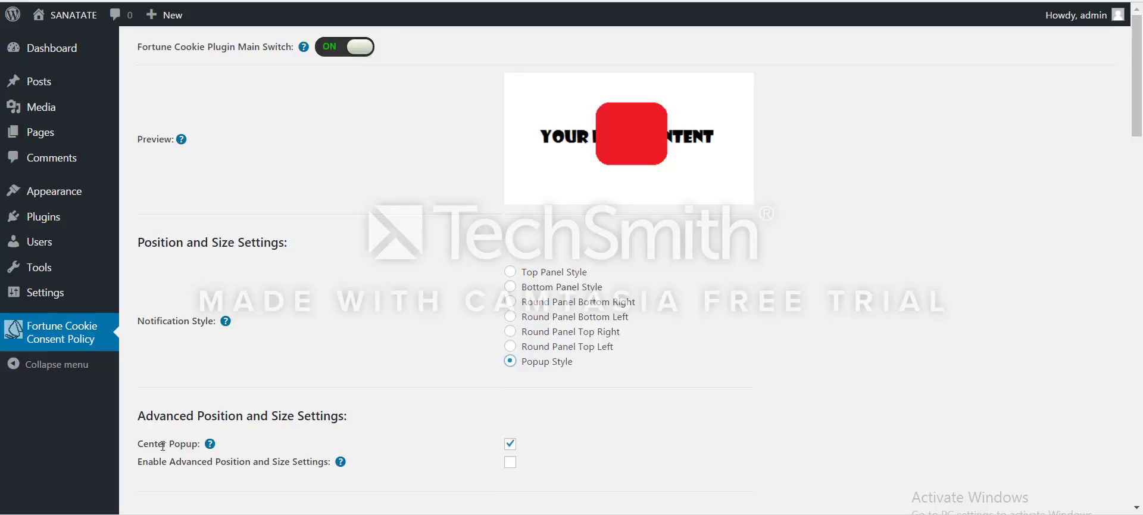
{"action": "left_click", "coordinate": [510, 446]}
{"action": "left_click", "coordinate": [511, 461]}
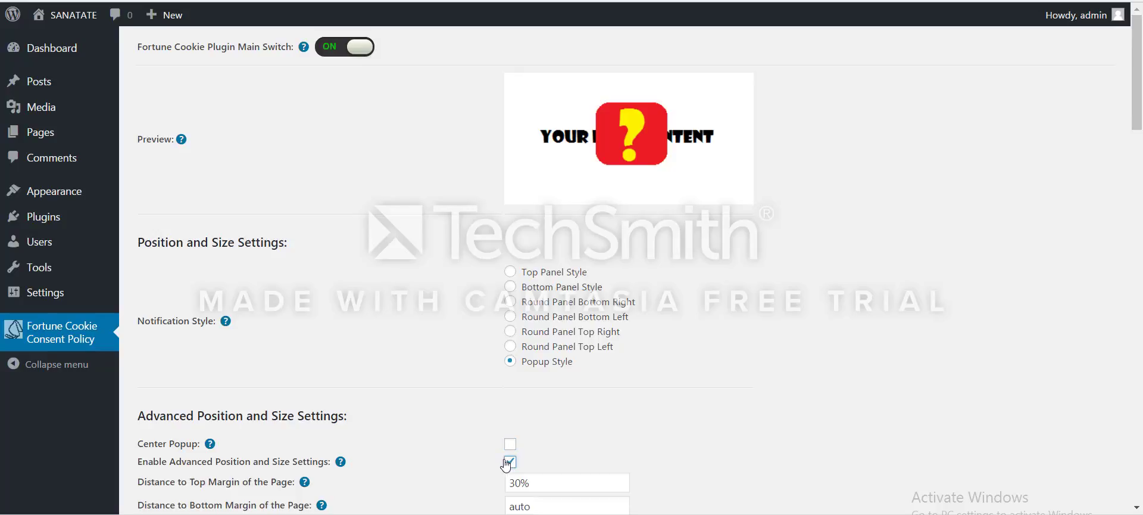
{"action": "scroll", "coordinate": [503, 389], "scroll_direction": "down", "scroll_amount": 5}
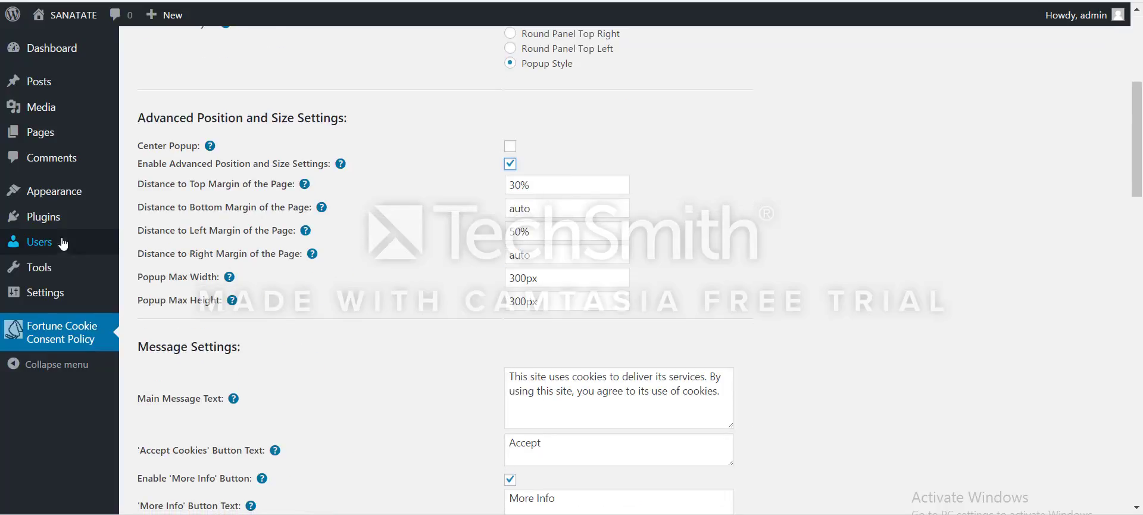
{"action": "mouse_move", "coordinate": [305, 230]}
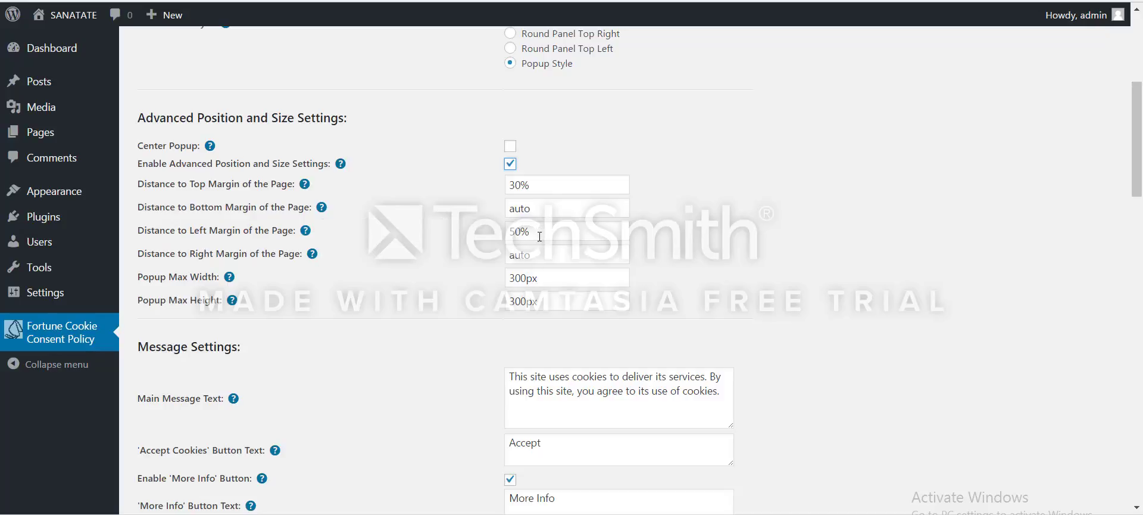
{"action": "left_click", "coordinate": [511, 146]}
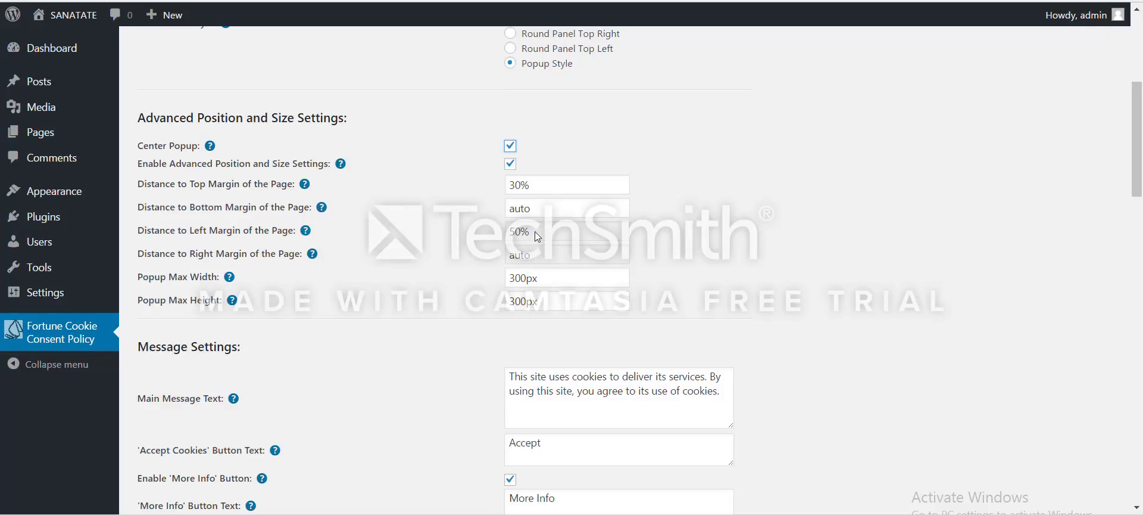
{"action": "left_click", "coordinate": [511, 169]}
{"action": "left_click", "coordinate": [510, 165]}
{"action": "left_click_drag", "start_coordinate": [173, 166], "coordinate": [325, 165]}
Set the popup's Distance to Top Margin of the Page to 10px.
{"action": "left_click_drag", "start_coordinate": [528, 193], "coordinate": [505, 191]}
{"action": "left_click", "coordinate": [538, 184]}
{"action": "left_click", "coordinate": [502, 191]}
{"action": "left_click", "coordinate": [532, 185]}
{"action": "left_click_drag", "start_coordinate": [531, 185], "coordinate": [501, 192]}
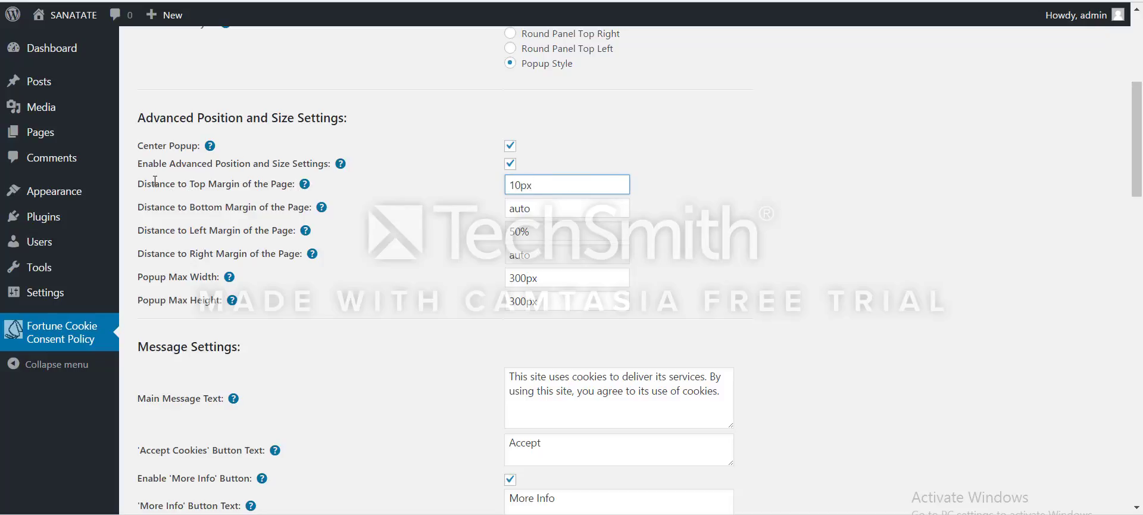
{"action": "left_click_drag", "start_coordinate": [140, 184], "coordinate": [182, 186]}
{"action": "left_click", "coordinate": [185, 189]}
Set the popup's Distance to Top Margin of the Page to 10%.
{"action": "left_click_drag", "start_coordinate": [535, 184], "coordinate": [513, 184]}
{"action": "left_click", "coordinate": [541, 185]}
{"action": "left_click_drag", "start_coordinate": [523, 186], "coordinate": [503, 191]}
{"action": "type", "text": "10"}
{"action": "mouse_move", "coordinate": [518, 187]}
{"action": "left_mouse_down"}
{"action": "mouse_move", "coordinate": [535, 189]}
{"action": "mouse_move", "coordinate": [514, 187]}
{"action": "left_mouse_up"}
{"action": "left_click", "coordinate": [536, 184]}
{"action": "double_click", "coordinate": [522, 208]}
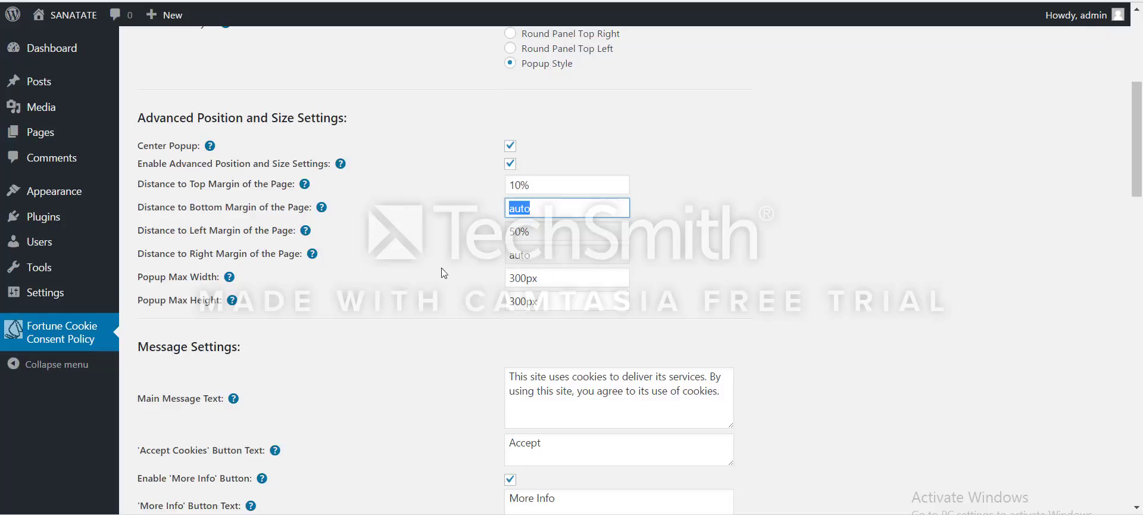
Clear the Popup Max Width and Popup Max Height values.
{"action": "left_click_drag", "start_coordinate": [191, 276], "coordinate": [209, 301]}
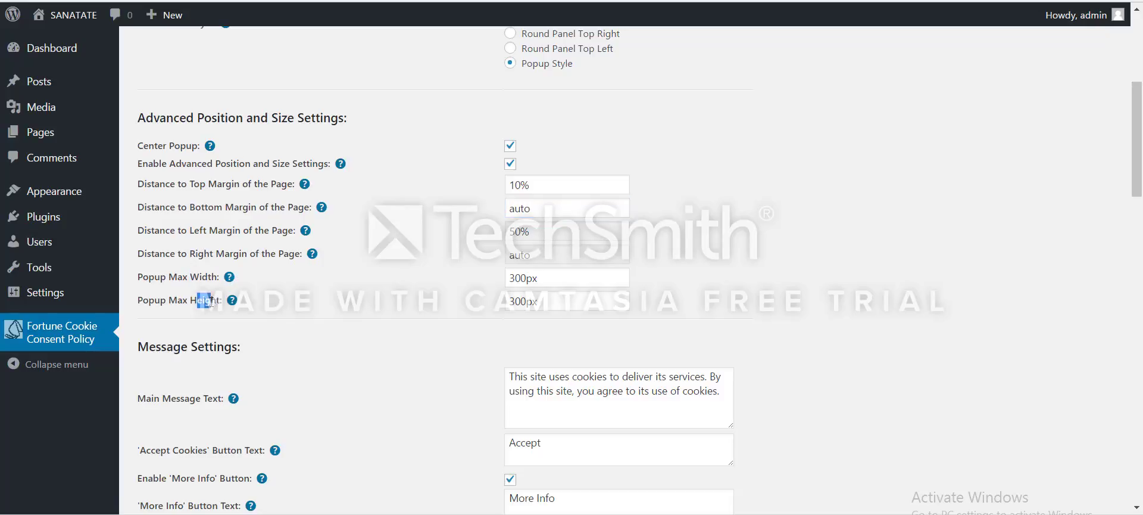
{"action": "double_click", "coordinate": [560, 280]}
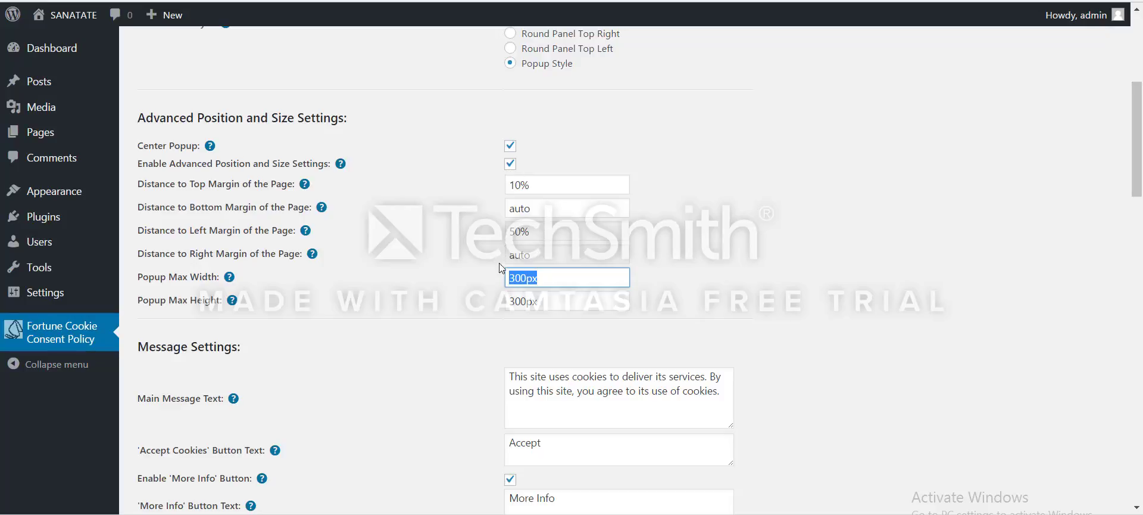
{"action": "left_click", "coordinate": [543, 280]}
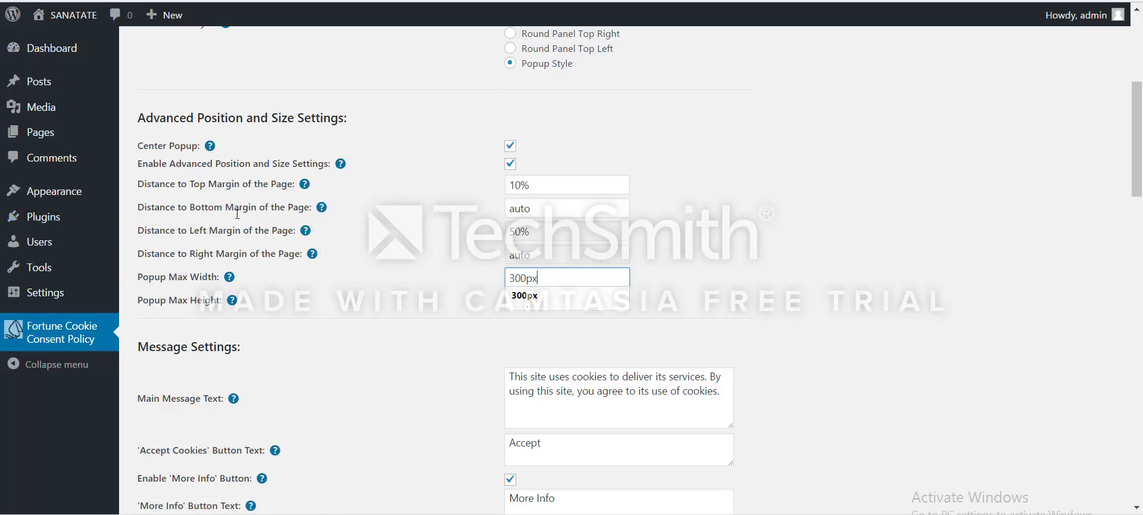
{"action": "double_click", "coordinate": [525, 278]}
{"action": "left_click", "coordinate": [545, 267]}
{"action": "left_click_drag", "start_coordinate": [540, 278], "coordinate": [499, 300]}
{"action": "key", "text": "BackSpace"}
{"action": "key", "text": "BackSpace"}
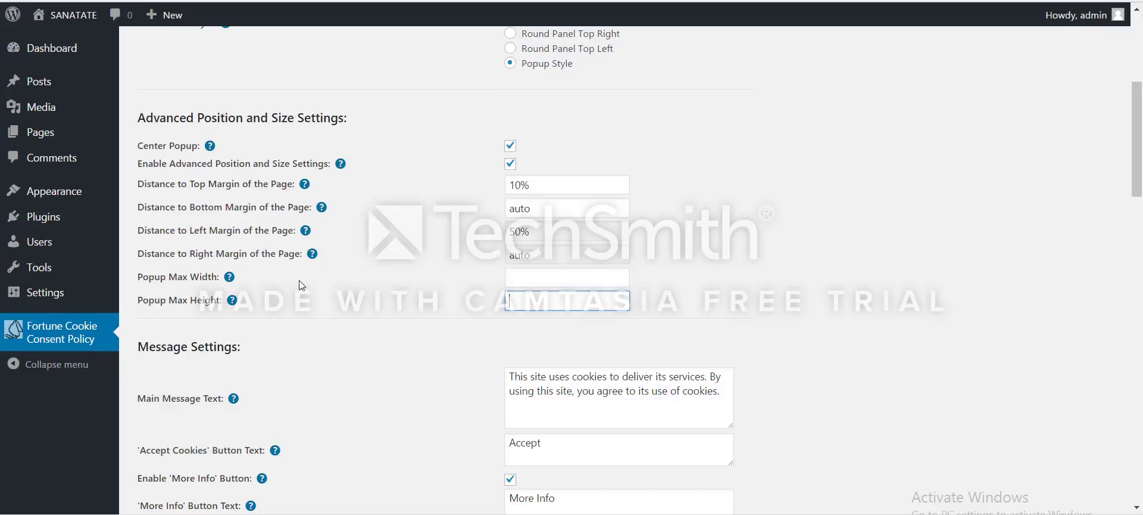
{"action": "left_click", "coordinate": [382, 281]}
Review the Message Settings, including the main message text and the button texts.
{"action": "scroll", "coordinate": [381, 281], "scroll_direction": "down", "scroll_amount": 3}
{"action": "scroll", "coordinate": [381, 281], "scroll_direction": "up", "scroll_amount": 1}
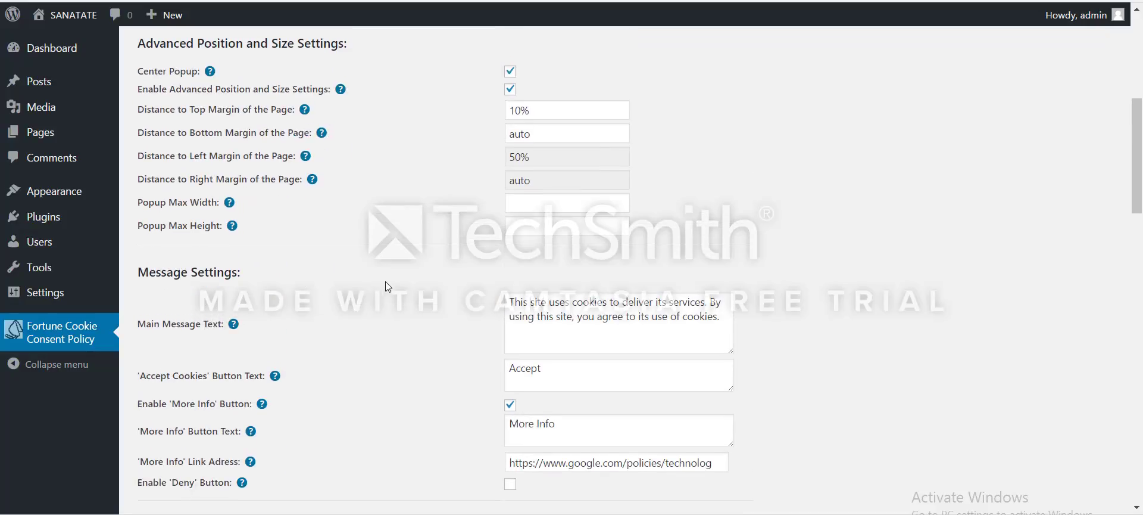
{"action": "scroll", "coordinate": [386, 282], "scroll_direction": "down", "scroll_amount": 1}
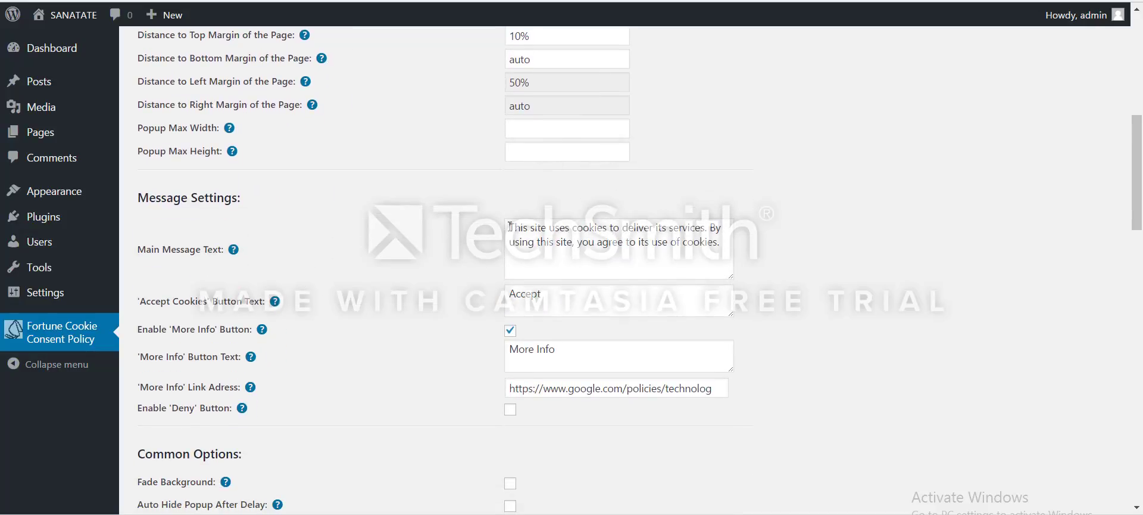
{"action": "left_click", "coordinate": [529, 244]}
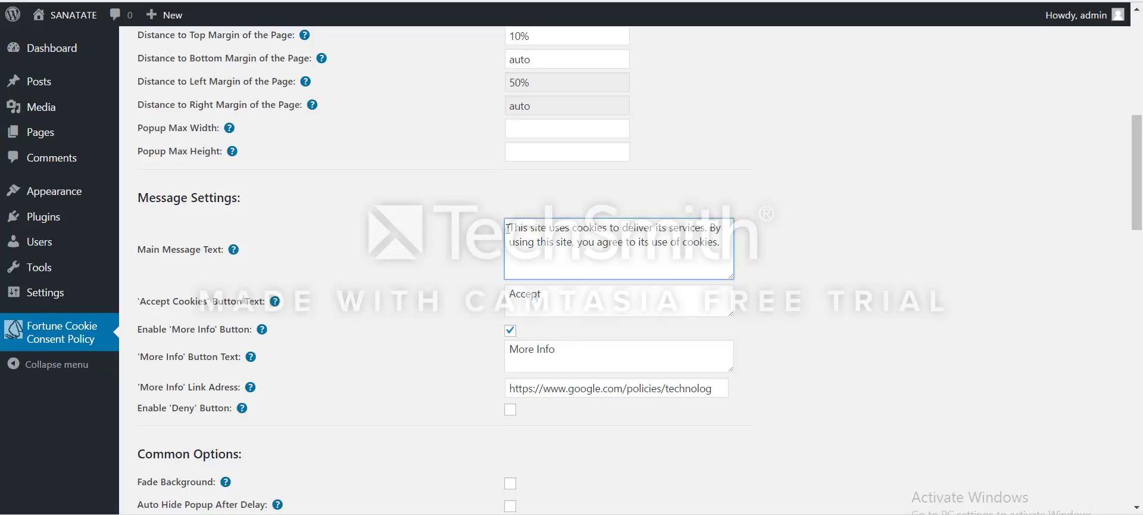
{"action": "left_click_drag", "start_coordinate": [510, 227], "coordinate": [720, 244]}
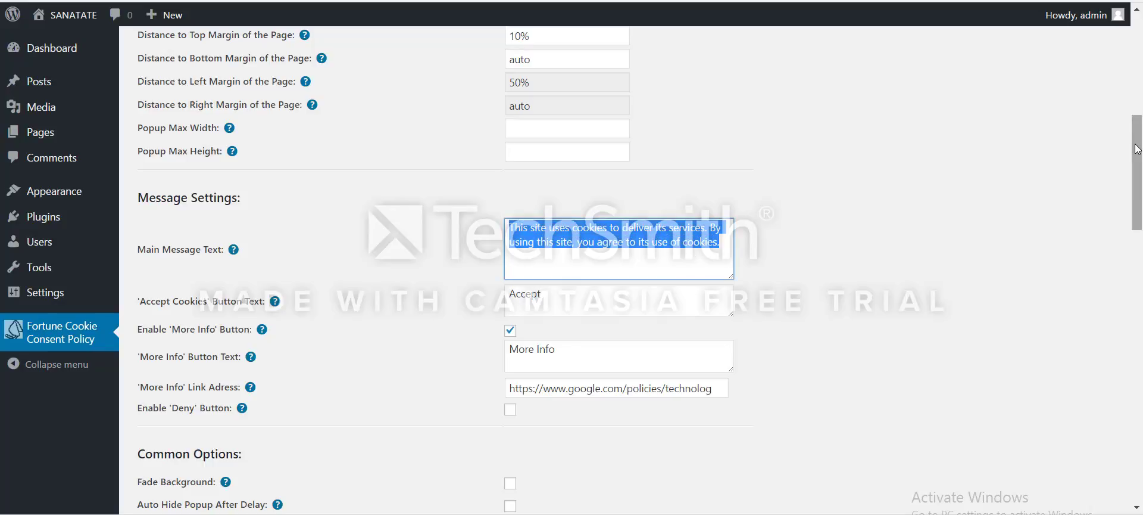
{"action": "left_click_drag", "start_coordinate": [1138, 209], "coordinate": [1141, 91]}
{"action": "left_click_drag", "start_coordinate": [1142, 126], "coordinate": [1141, 195]}
{"action": "left_click", "coordinate": [901, 271]}
Set the Popup Background Color to yellow with Red 255, Green 242, Blue 85.
{"action": "scroll", "coordinate": [881, 277], "scroll_direction": "down", "scroll_amount": 2}
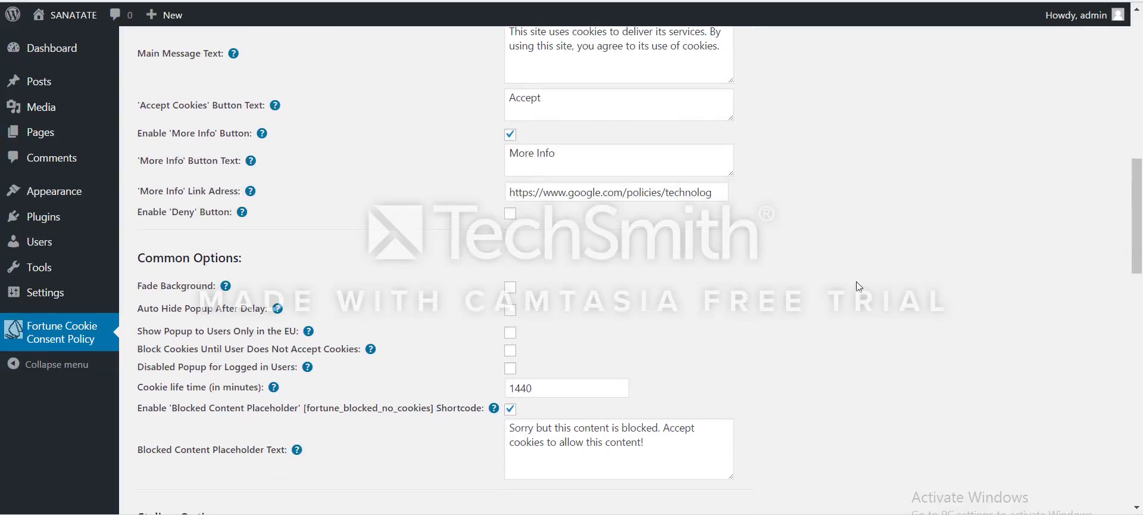
{"action": "scroll", "coordinate": [855, 286], "scroll_direction": "down", "scroll_amount": 5}
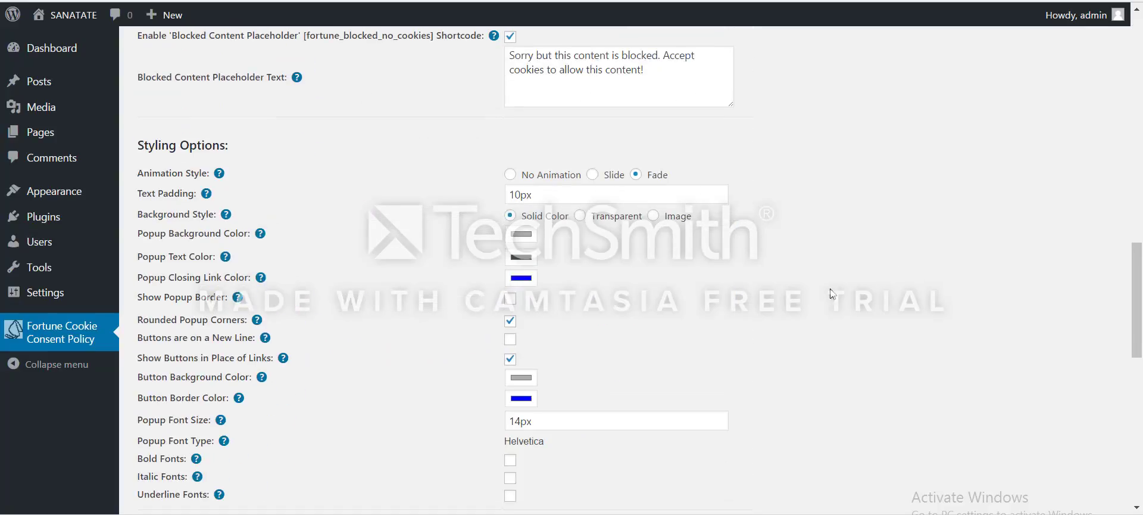
{"action": "left_click", "coordinate": [521, 238]}
{"action": "left_click_drag", "start_coordinate": [260, 51], "coordinate": [207, 0]}
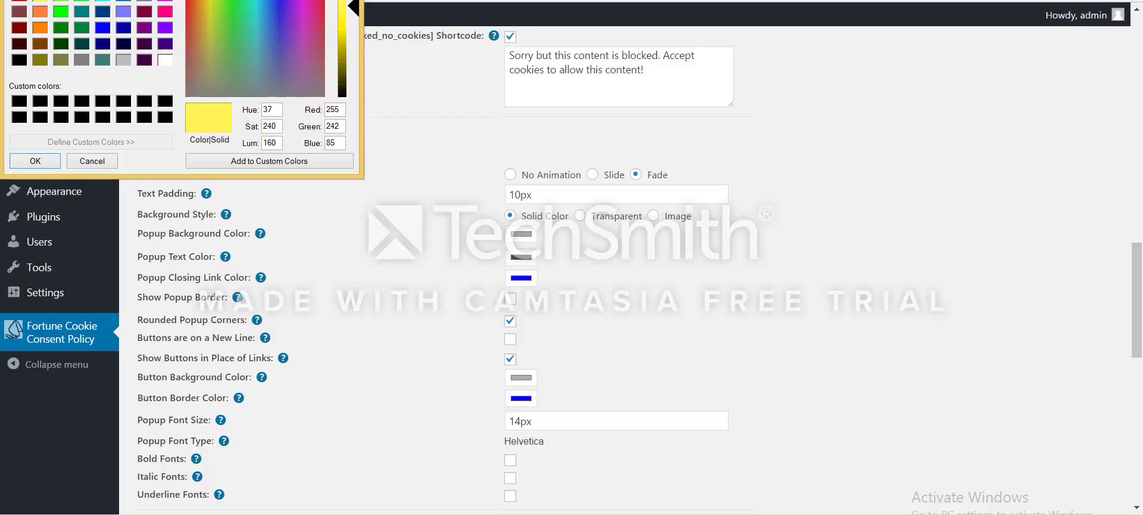
{"action": "left_click", "coordinate": [30, 163]}
Set the Popup Text Color to bright red with Red 255, Green 15, Blue 21.
{"action": "left_click", "coordinate": [521, 256]}
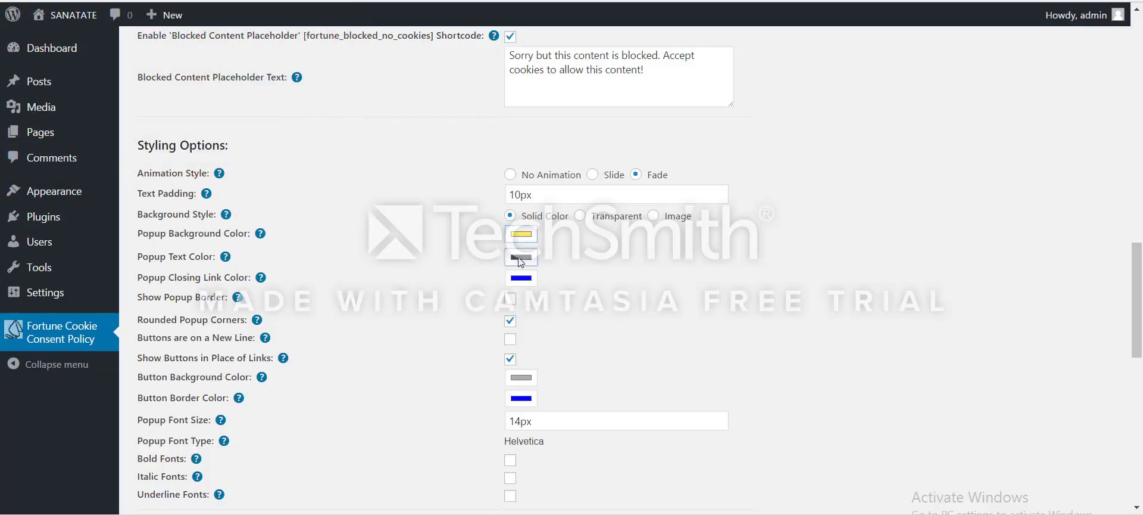
{"action": "left_click_drag", "start_coordinate": [268, 0], "coordinate": [324, 0]}
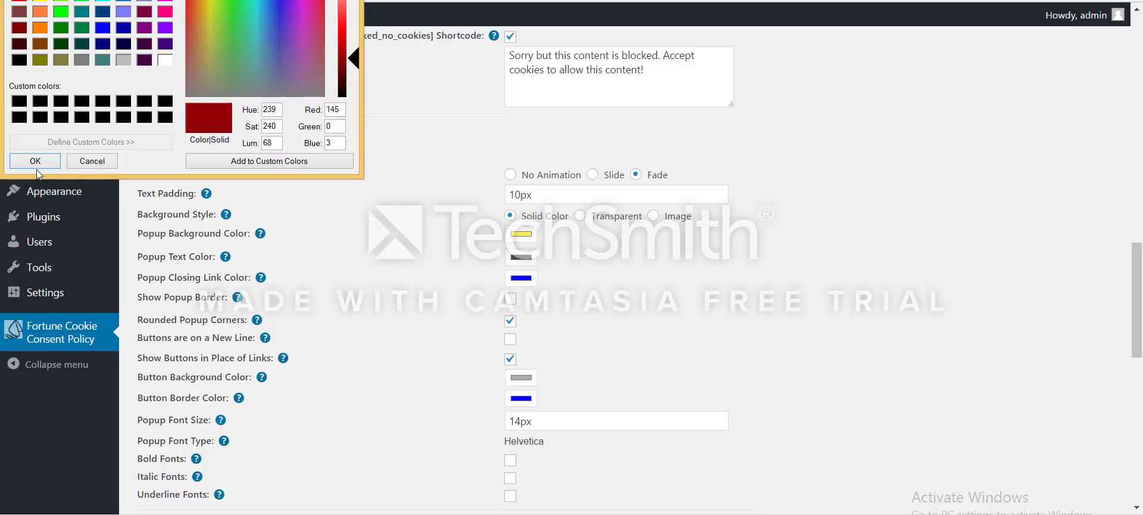
{"action": "left_click_drag", "start_coordinate": [350, 63], "coordinate": [355, 30]}
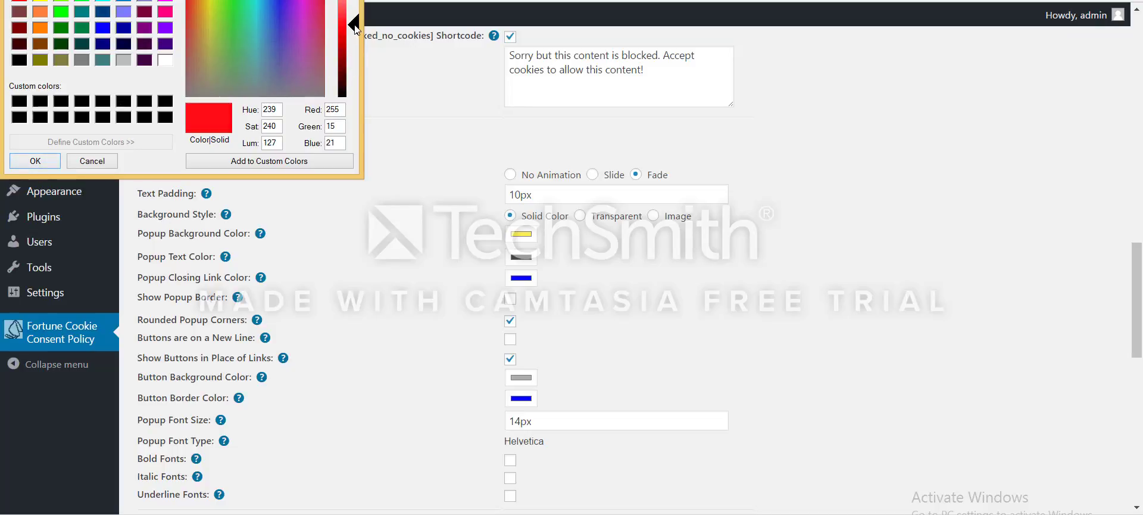
{"action": "left_click", "coordinate": [34, 161]}
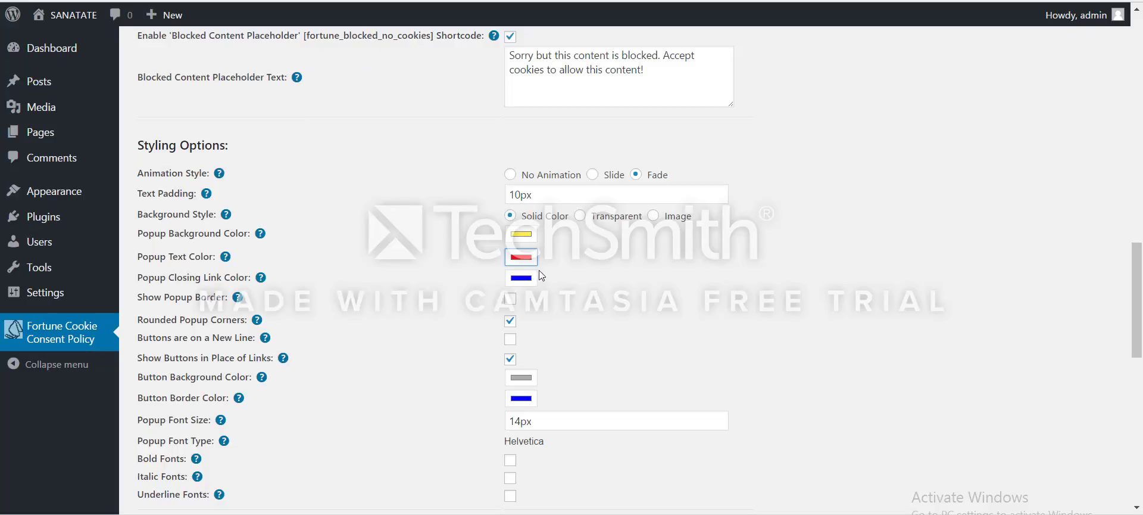
Set the notification style to Top Panel Style and disable the advanced position and size settings.
{"action": "left_click_drag", "start_coordinate": [1137, 299], "coordinate": [1137, 72]}
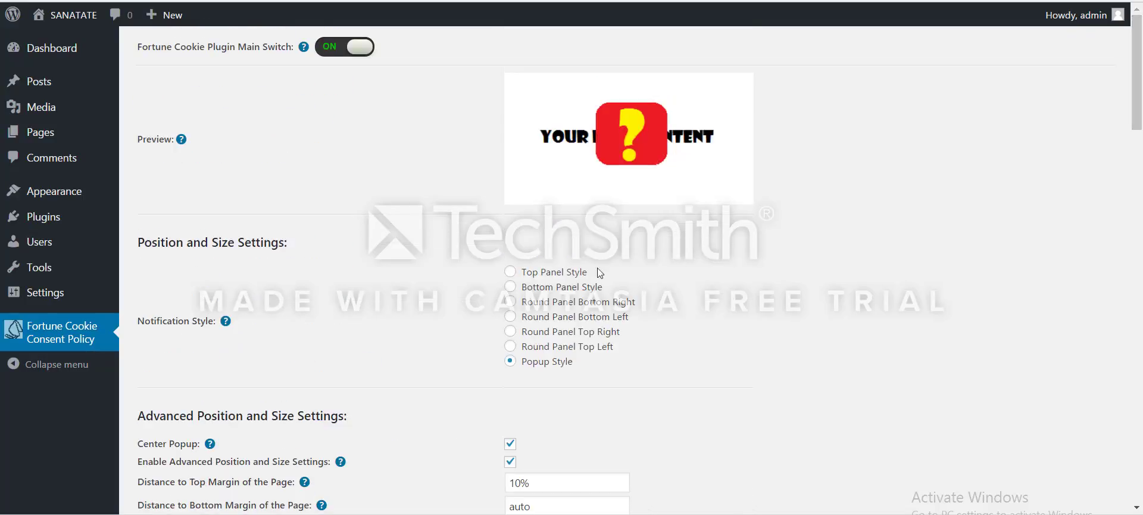
{"action": "left_click", "coordinate": [511, 272]}
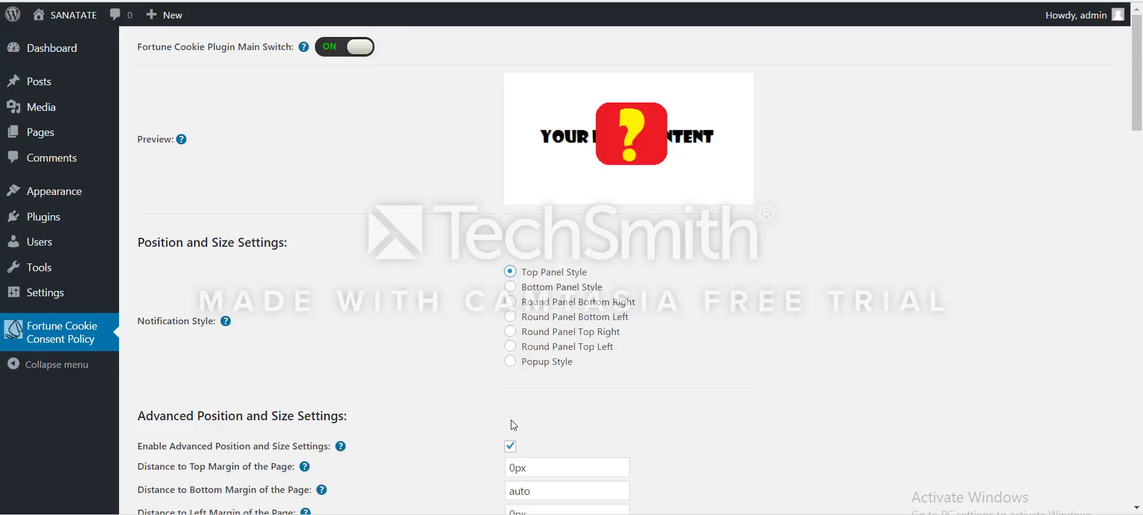
{"action": "left_click", "coordinate": [511, 446]}
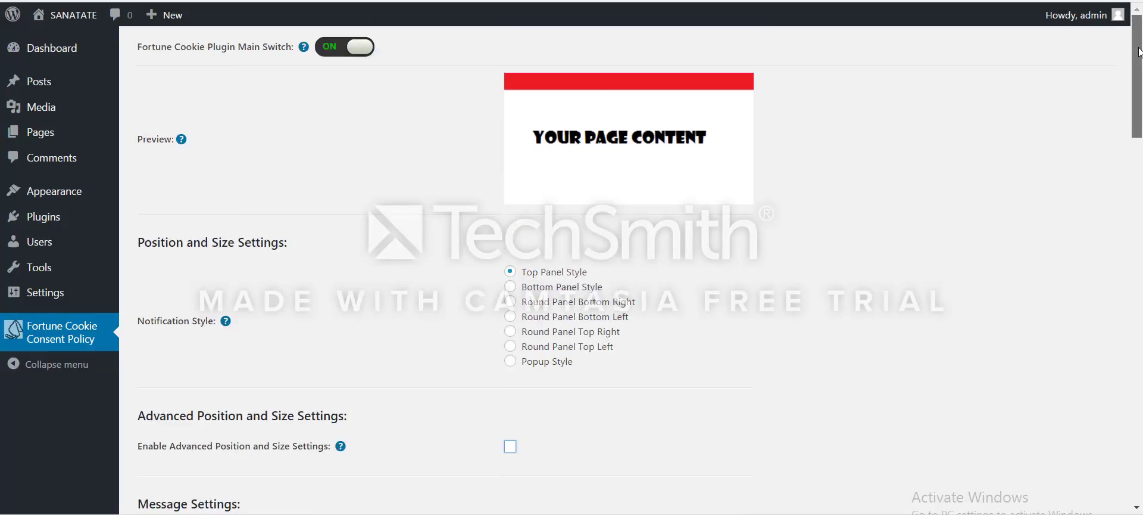
Save the plugin settings and reload the blog page to check the cookie notification.
{"action": "left_click_drag", "start_coordinate": [1138, 55], "coordinate": [1113, 433]}
{"action": "left_click", "coordinate": [154, 439]}
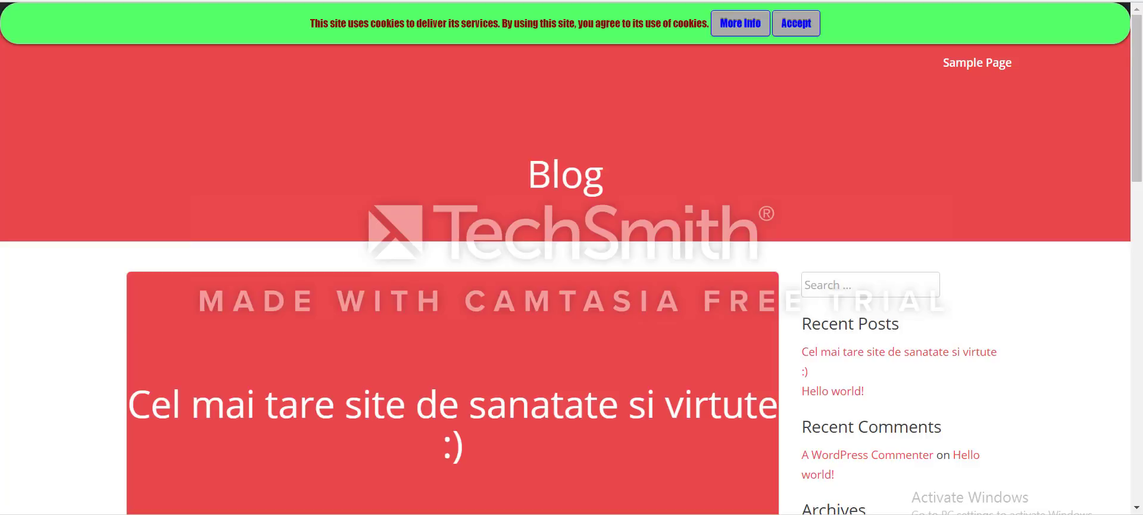
{"action": "key", "text": "F5"}
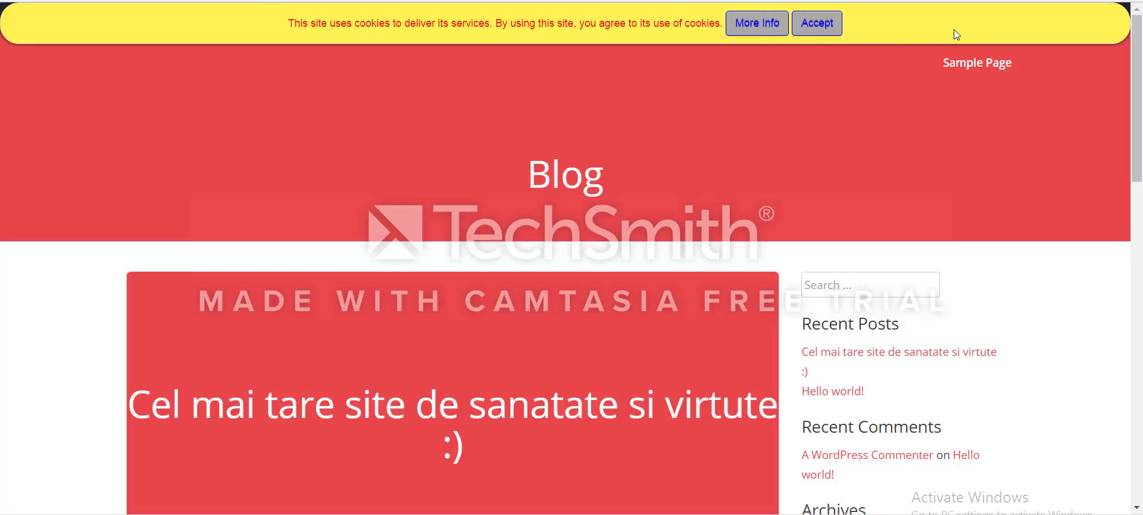
Save the notification style as Bottom Panel Style and check it on the reloaded blog page.
{"action": "key", "text": "ctrl+Tab"}
{"action": "left_click_drag", "start_coordinate": [1137, 112], "coordinate": [1138, 126]}
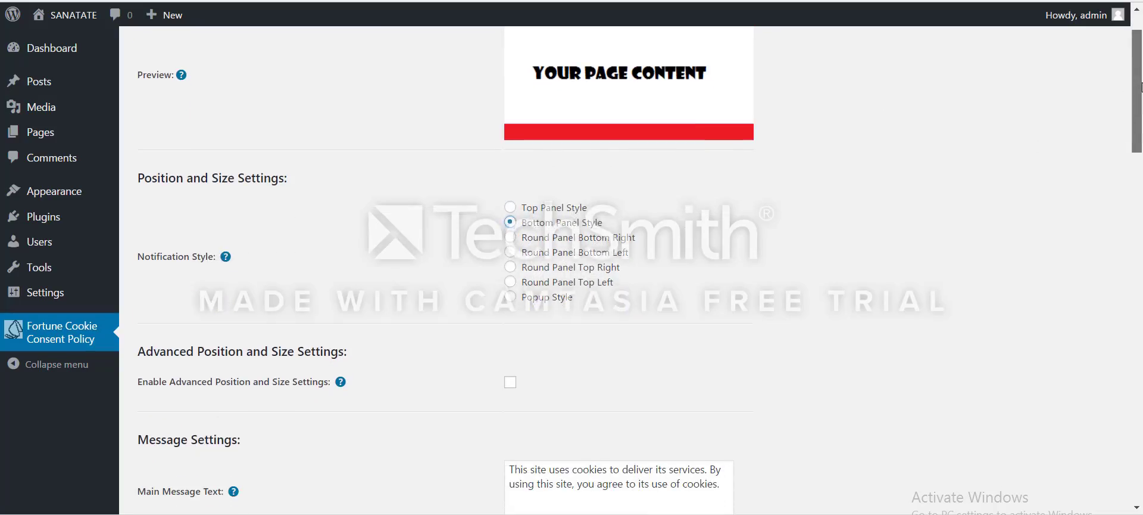
{"action": "left_click_drag", "start_coordinate": [1137, 90], "coordinate": [1138, 461]}
{"action": "left_click", "coordinate": [155, 441]}
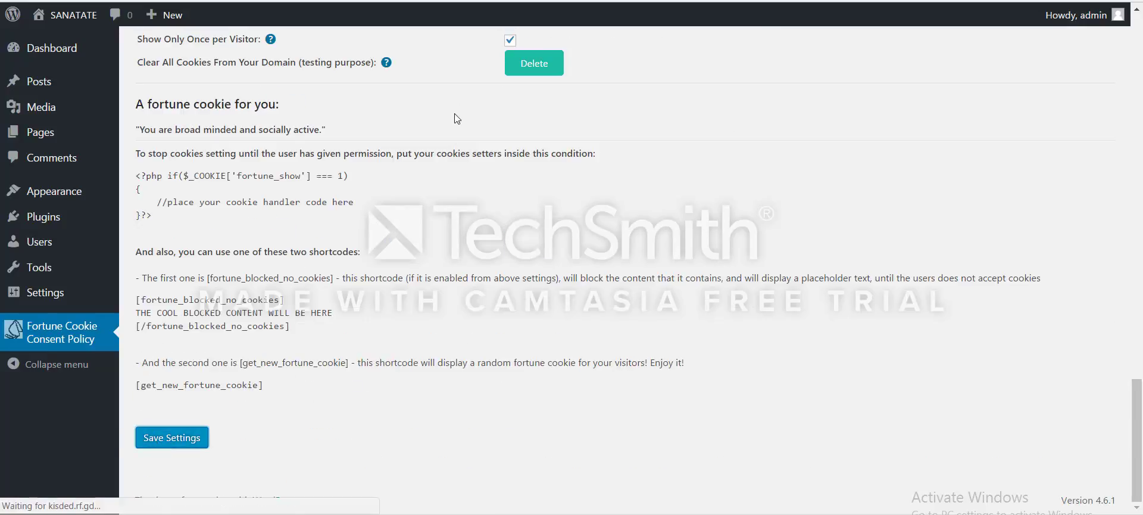
{"action": "key", "text": "ctrl+Tab"}
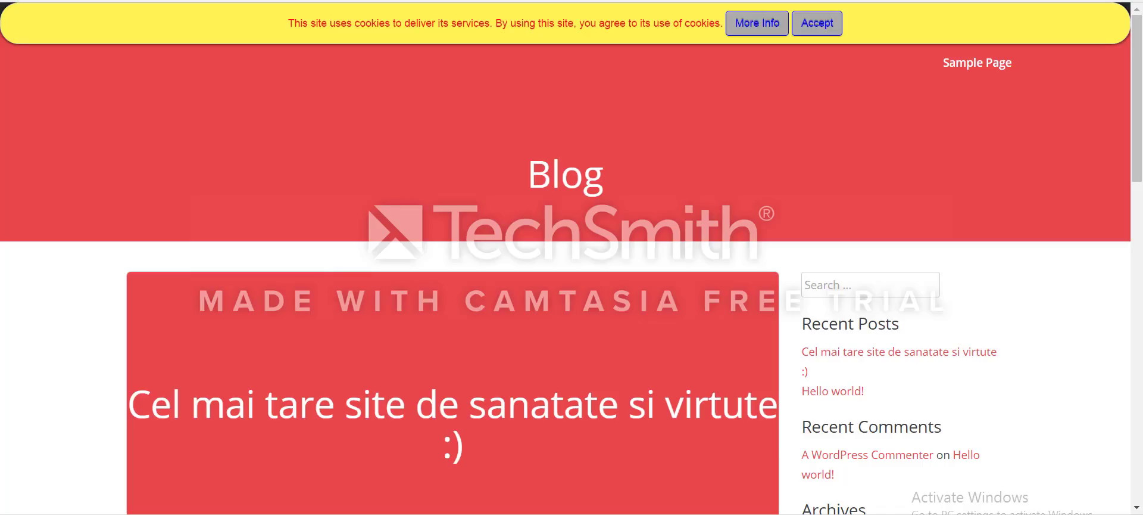
{"action": "key", "text": "F5"}
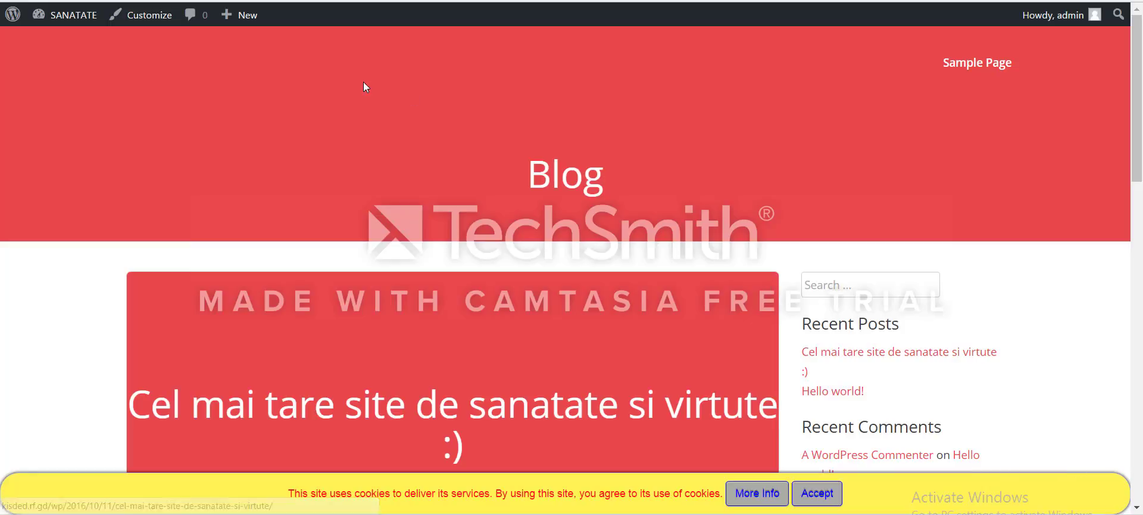
Save the notification style as Round Panel Bottom Right and check it on the reloaded blog page.
{"action": "key", "text": "ctrl+Tab"}
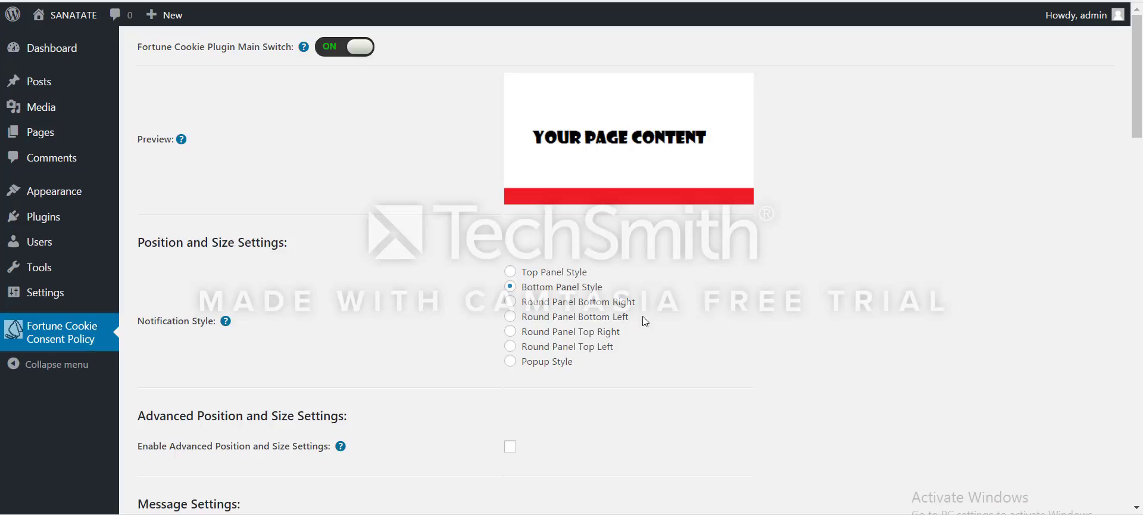
{"action": "left_click", "coordinate": [532, 302]}
{"action": "scroll", "coordinate": [592, 308], "scroll_direction": "down", "scroll_amount": 20}
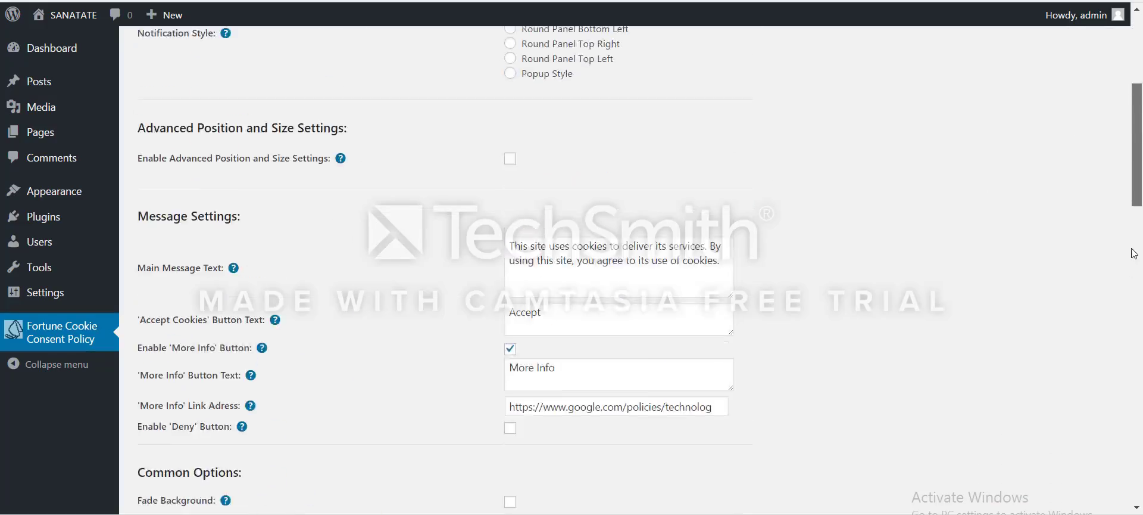
{"action": "left_click", "coordinate": [178, 477]}
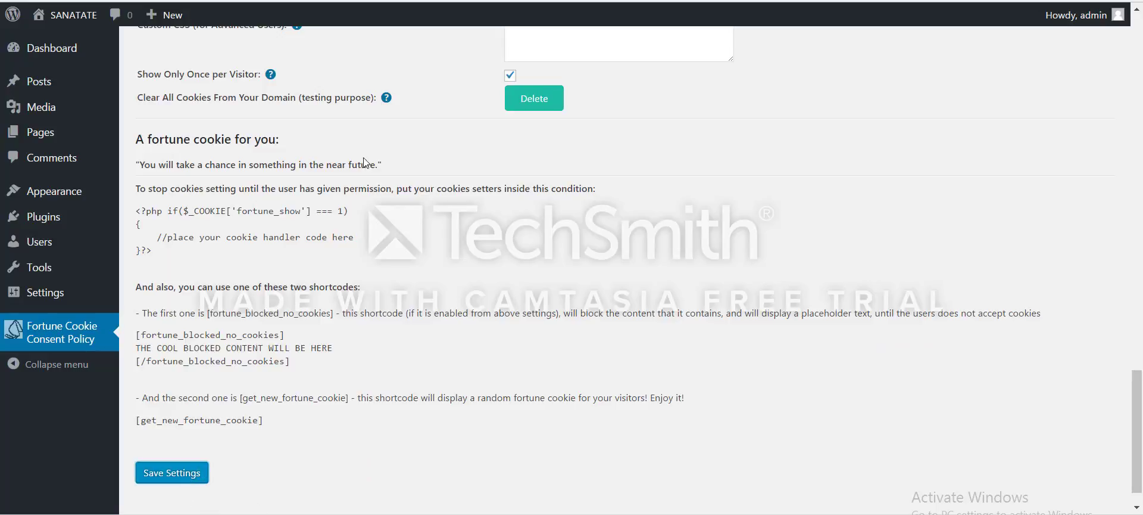
{"action": "key", "text": "ctrl+Tab"}
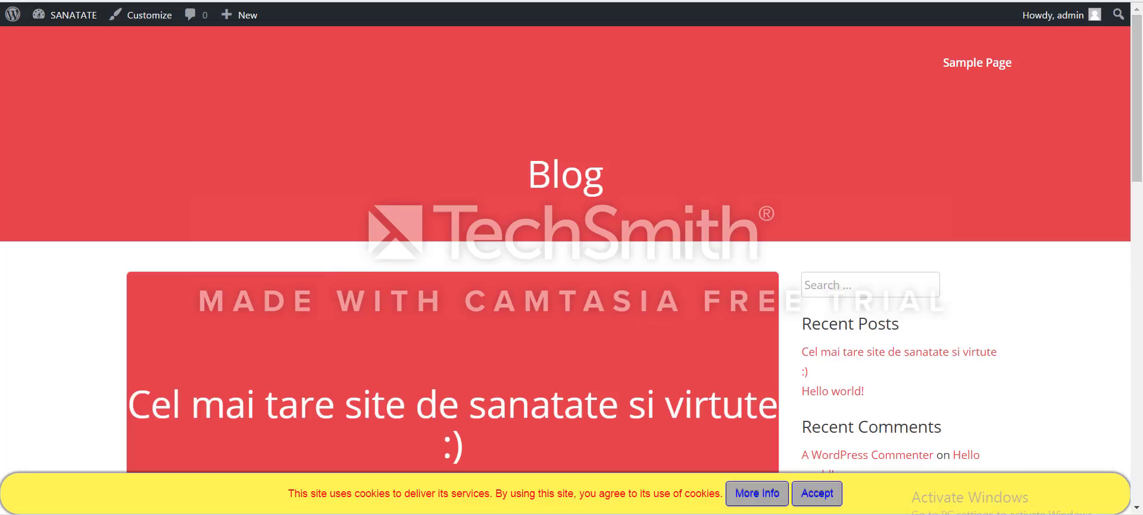
{"action": "key", "text": "F5"}
Save the notification style as Round Panel Bottom Left and check it on the reloaded blog page.
{"action": "key", "text": "ctrl+Tab"}
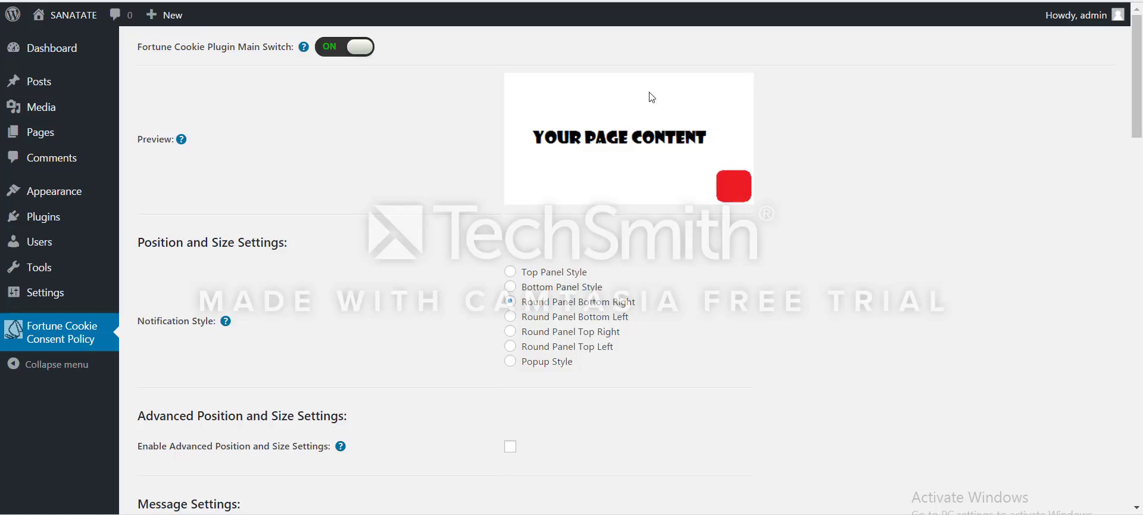
{"action": "left_click", "coordinate": [511, 317]}
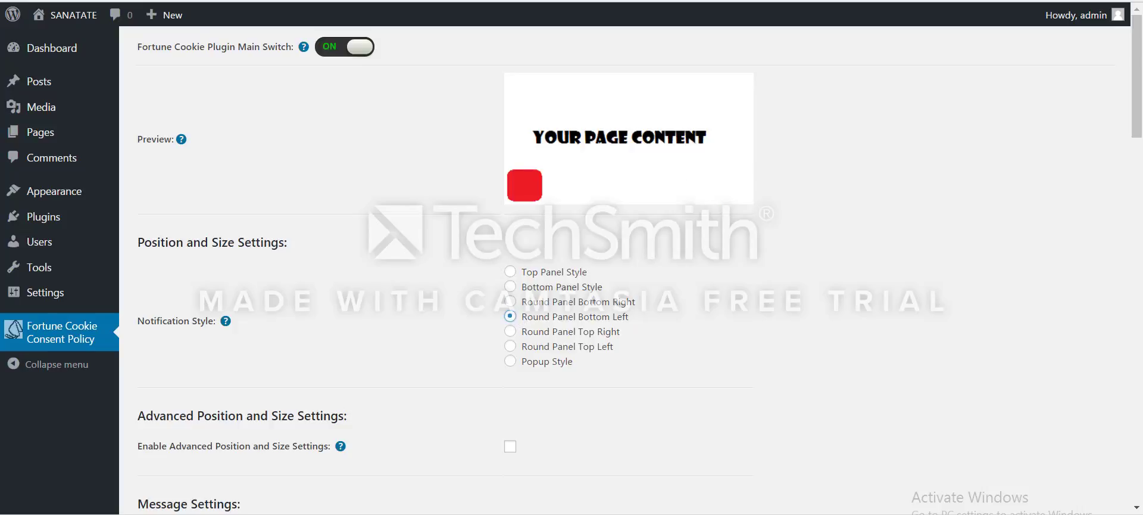
{"action": "scroll", "coordinate": [511, 317], "scroll_direction": "down", "scroll_amount": 15}
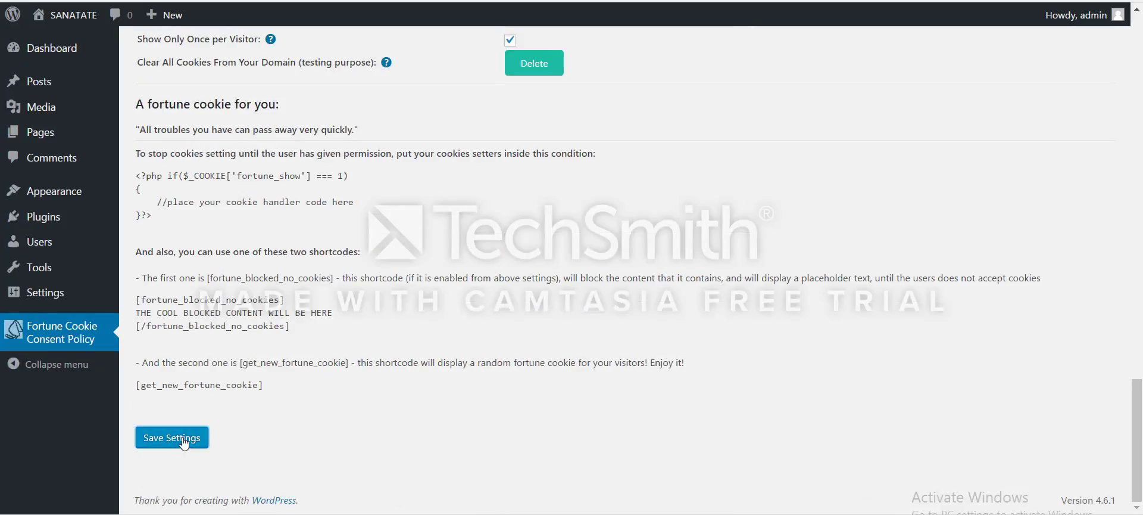
{"action": "left_click", "coordinate": [172, 437]}
{"action": "key", "text": "ctrl+Tab"}
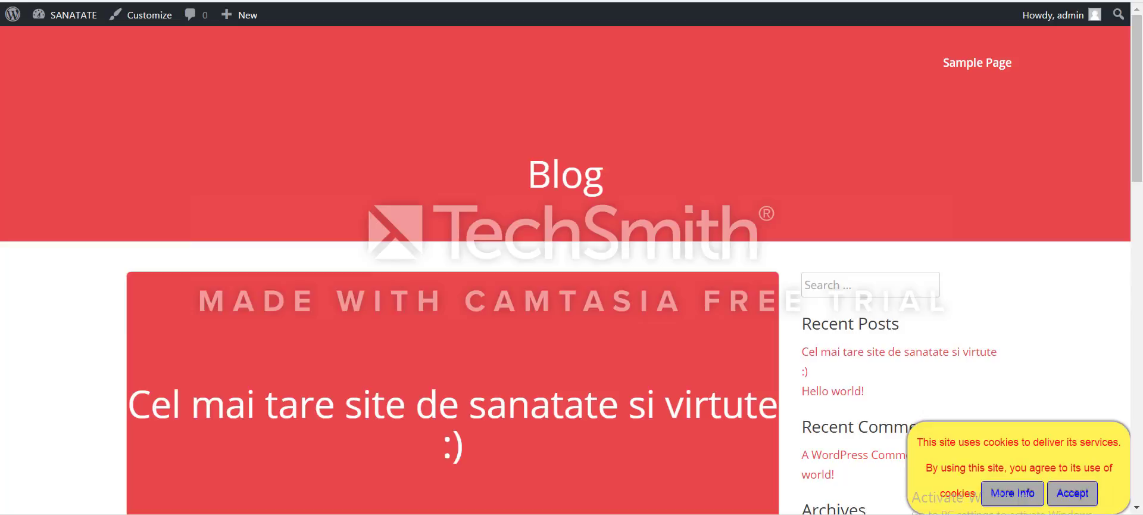
{"action": "key", "text": "F5"}
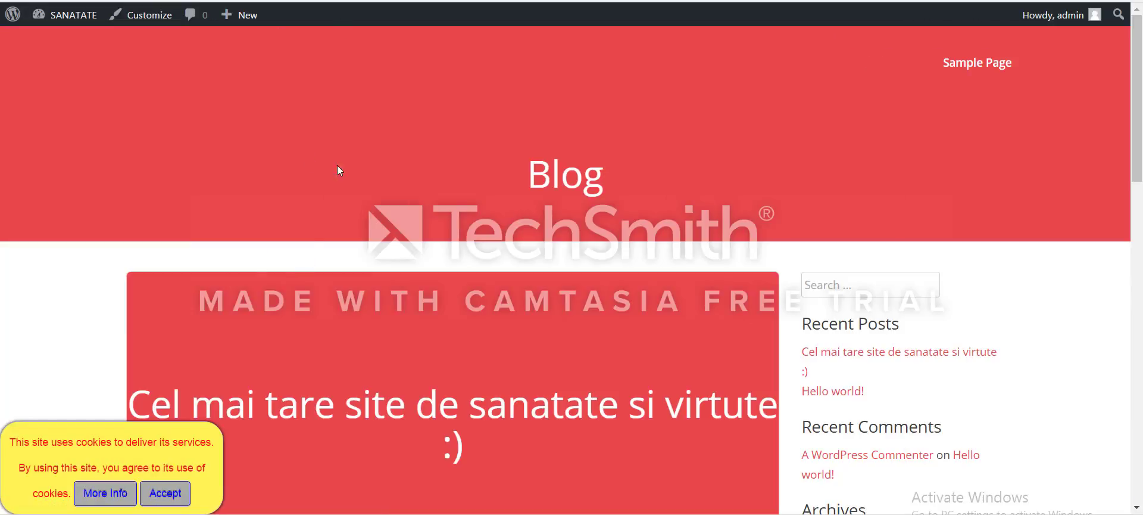
Save the notification style as Round Panel Top Right and check it on the reloaded blog page.
{"action": "key", "text": "ctrl+Tab"}
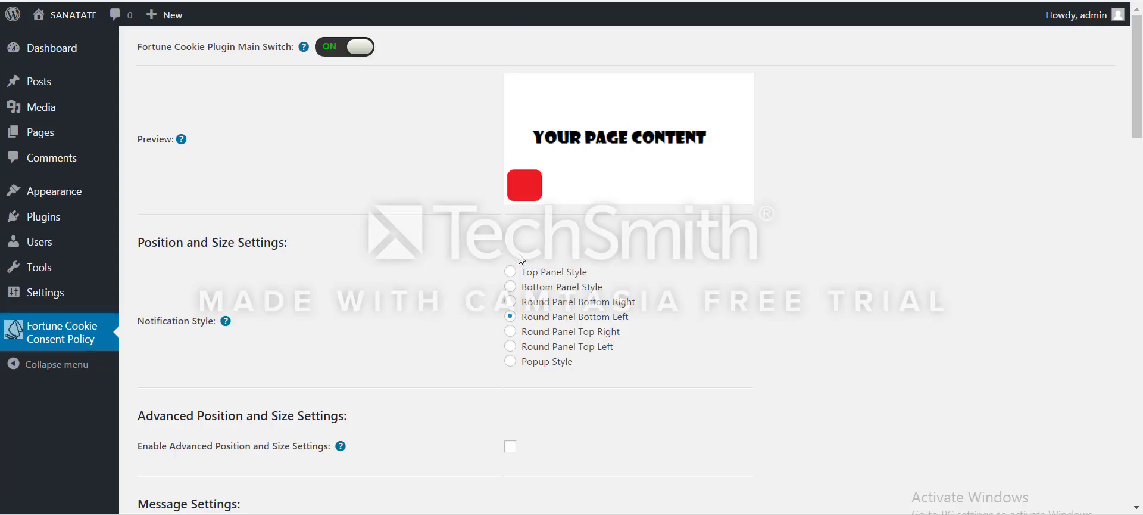
{"action": "left_click", "coordinate": [512, 334]}
{"action": "scroll", "coordinate": [1136, 220], "scroll_direction": "down", "scroll_amount": 15}
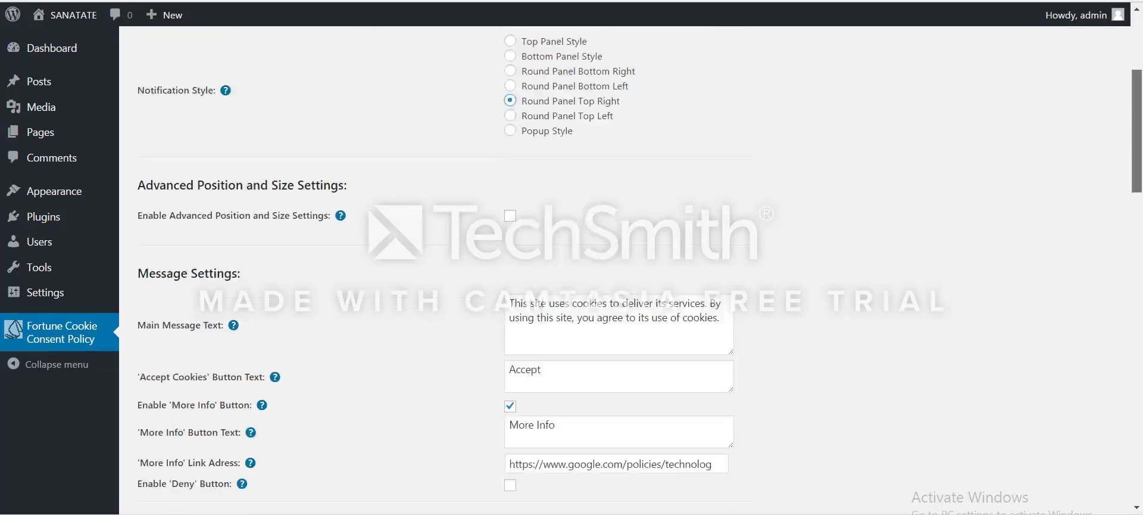
{"action": "left_click", "coordinate": [168, 443]}
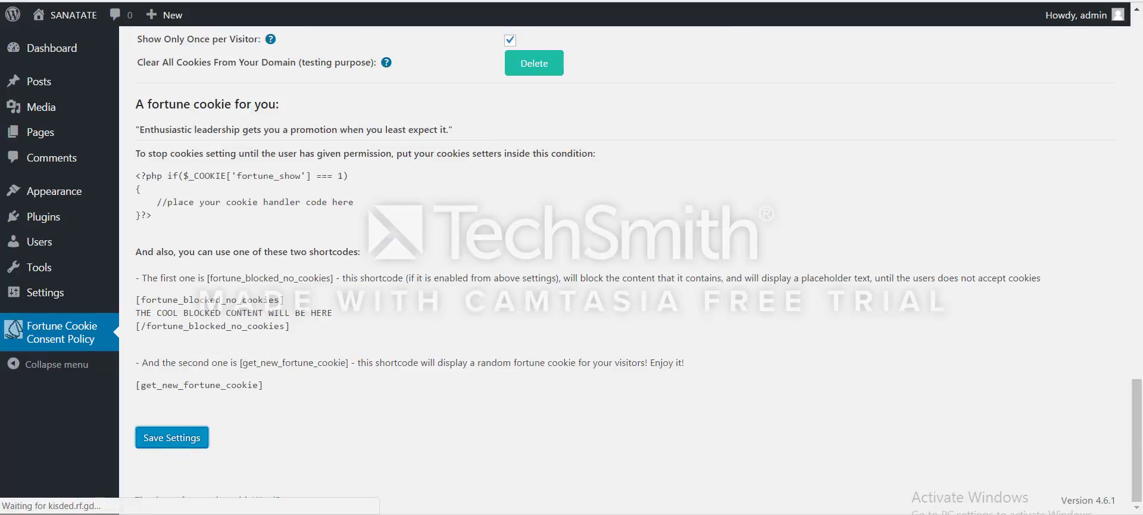
{"action": "key", "text": "ctrl+Tab"}
{"action": "key", "text": "F5"}
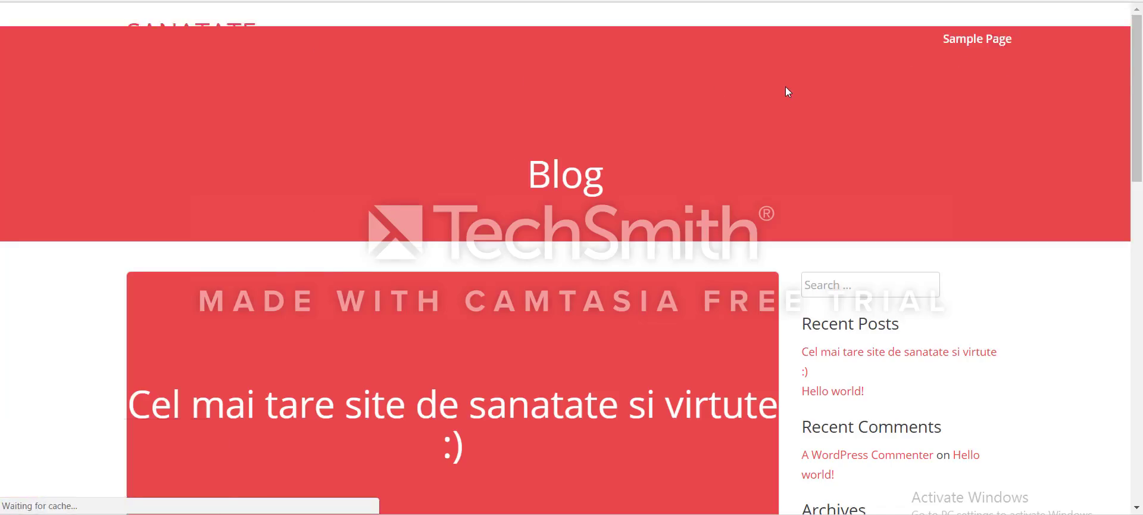
Set the notification style to Popup Style and save the plugin settings.
{"action": "key", "text": "ctrl+Tab"}
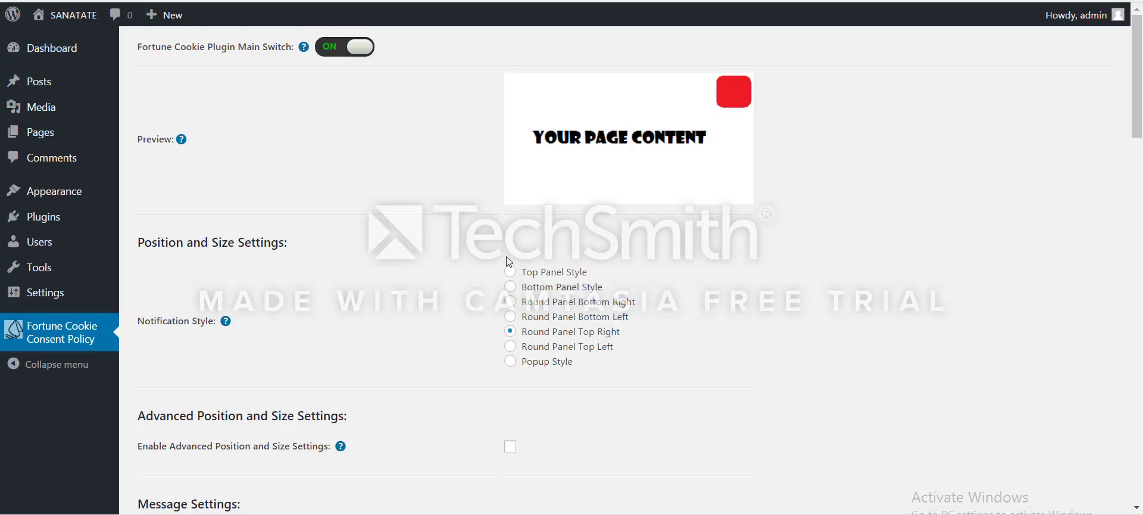
{"action": "left_click", "coordinate": [511, 361]}
{"action": "left_click_drag", "start_coordinate": [1140, 23], "coordinate": [1137, 417]}
{"action": "left_click", "coordinate": [173, 441]}
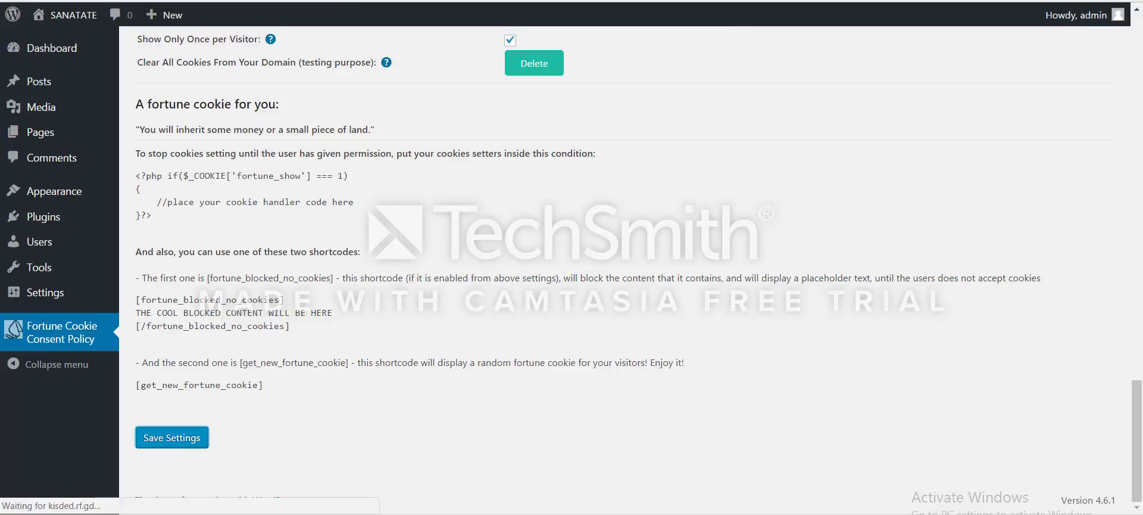
Check the Popup Style notification on the reloaded blog page and return to the plugin settings.
{"action": "key", "text": "ctrl+Tab"}
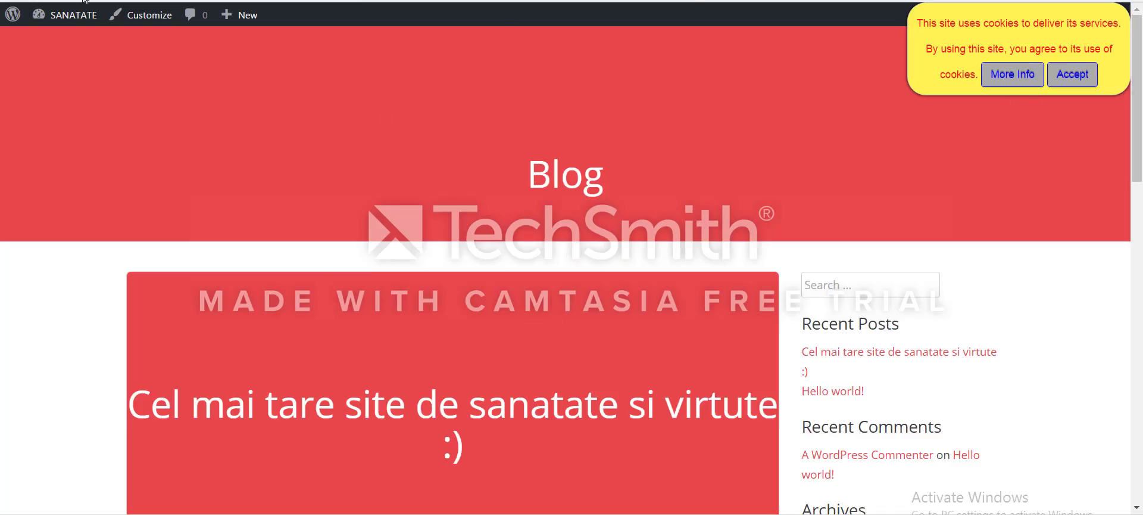
{"action": "key", "text": "F5"}
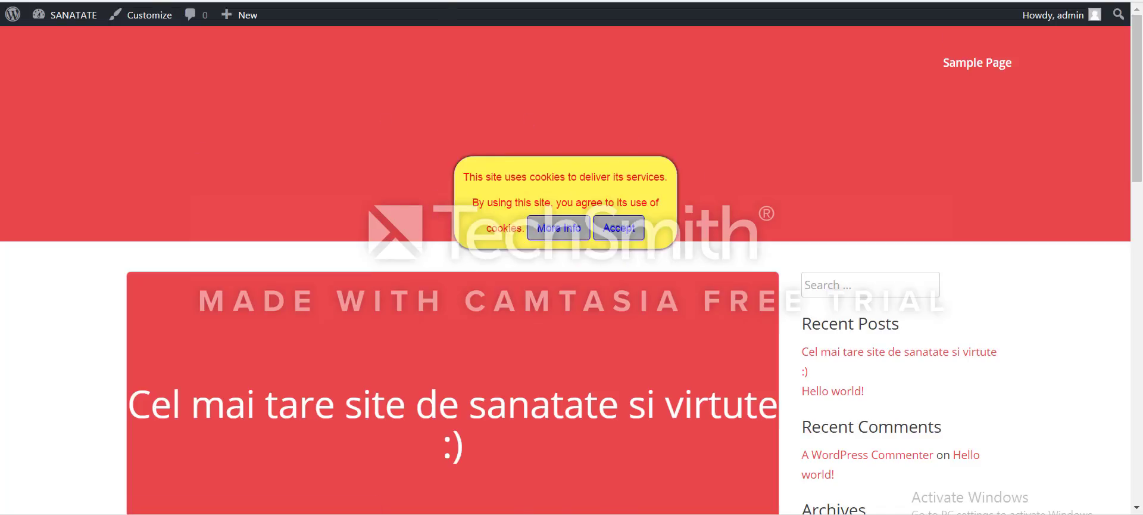
{"action": "key", "text": "ctrl+Tab"}
Enable the advanced position and size settings, clear the popup's maximum width and height, and save the settings.
{"action": "scroll", "coordinate": [404, 304], "scroll_direction": "down", "scroll_amount": 2}
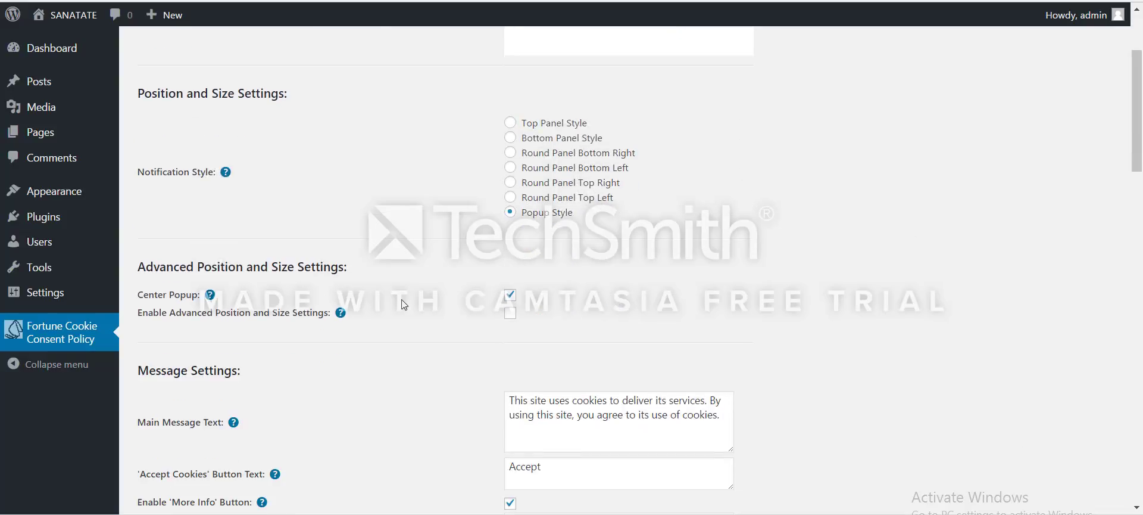
{"action": "left_click", "coordinate": [511, 312]}
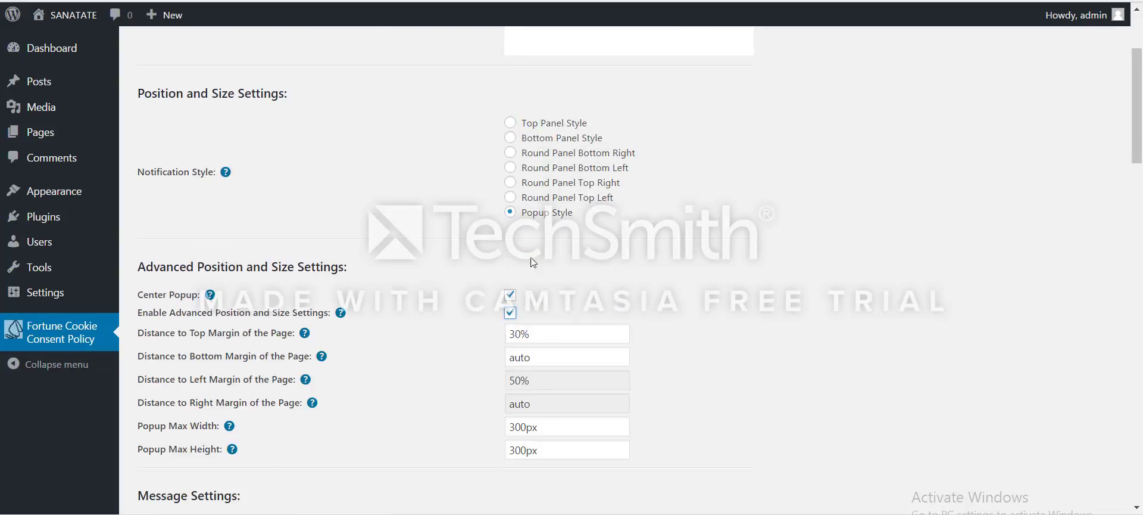
{"action": "left_click_drag", "start_coordinate": [539, 427], "coordinate": [510, 447]}
{"action": "key", "text": "BackSpace"}
{"action": "key", "text": "BackSpace"}
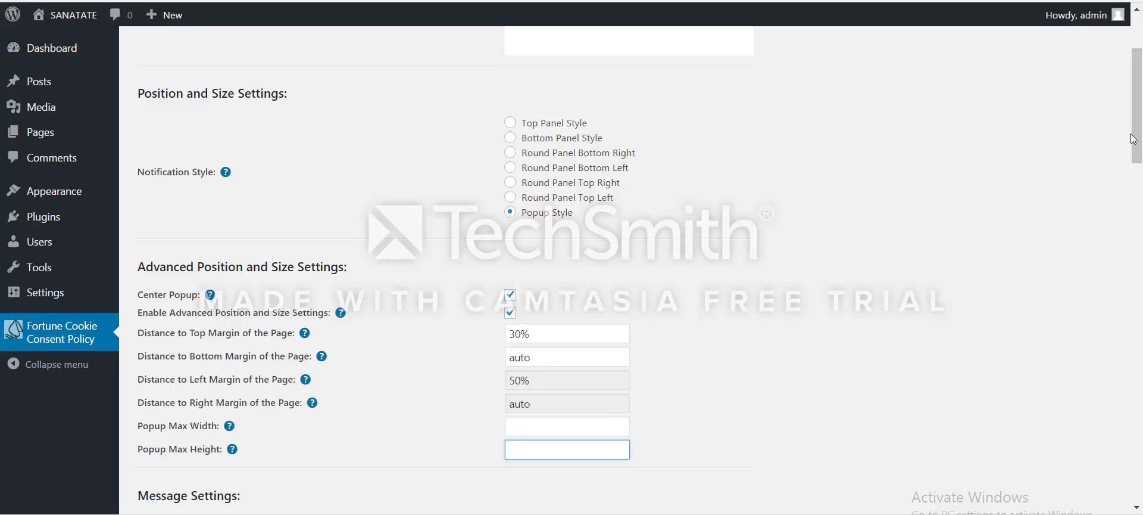
{"action": "left_click_drag", "start_coordinate": [1137, 136], "coordinate": [1141, 465]}
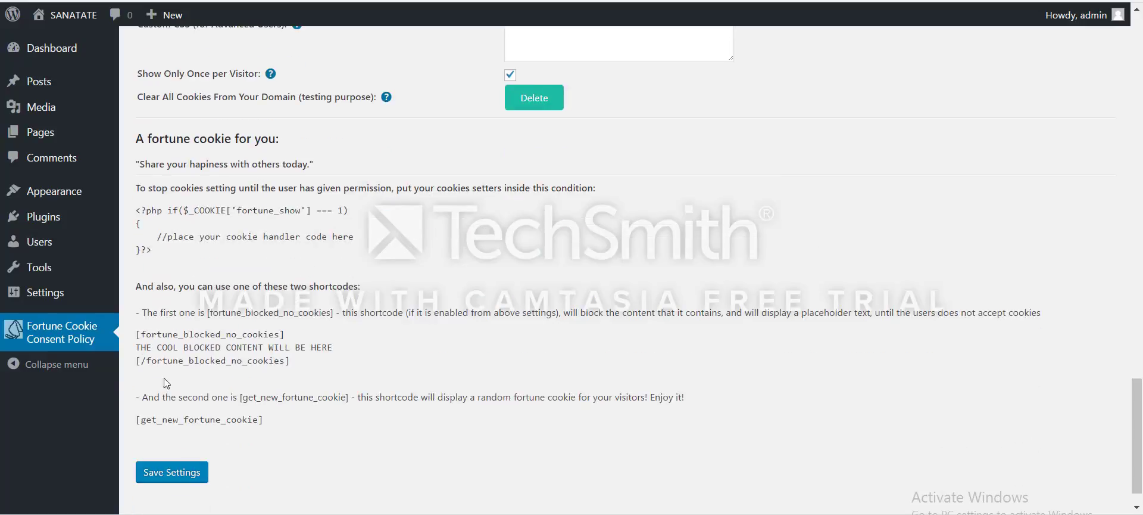
{"action": "left_click", "coordinate": [164, 471]}
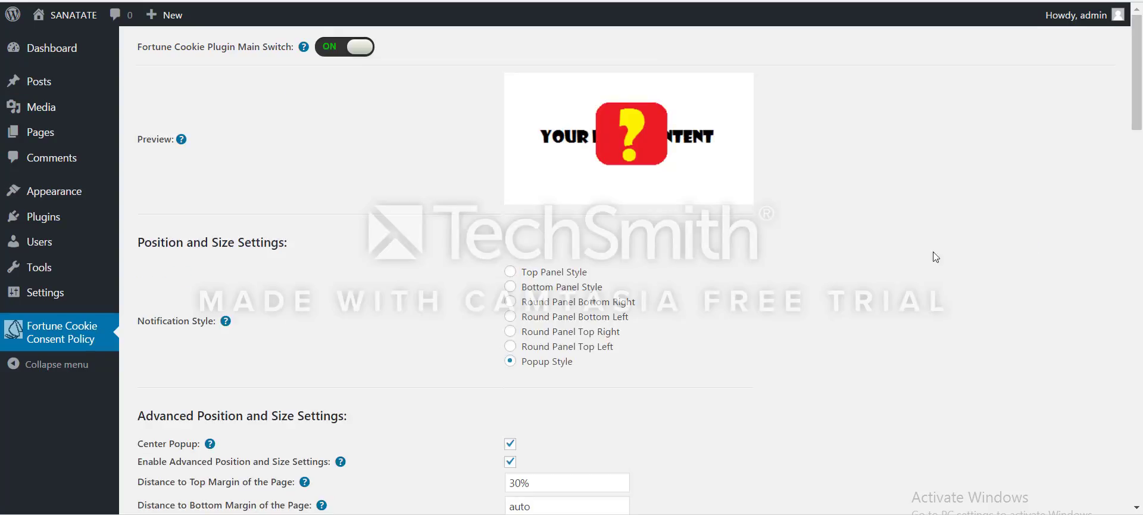
Set the notification style to Top Panel Style and save the plugin settings.
{"action": "left_click", "coordinate": [512, 272]}
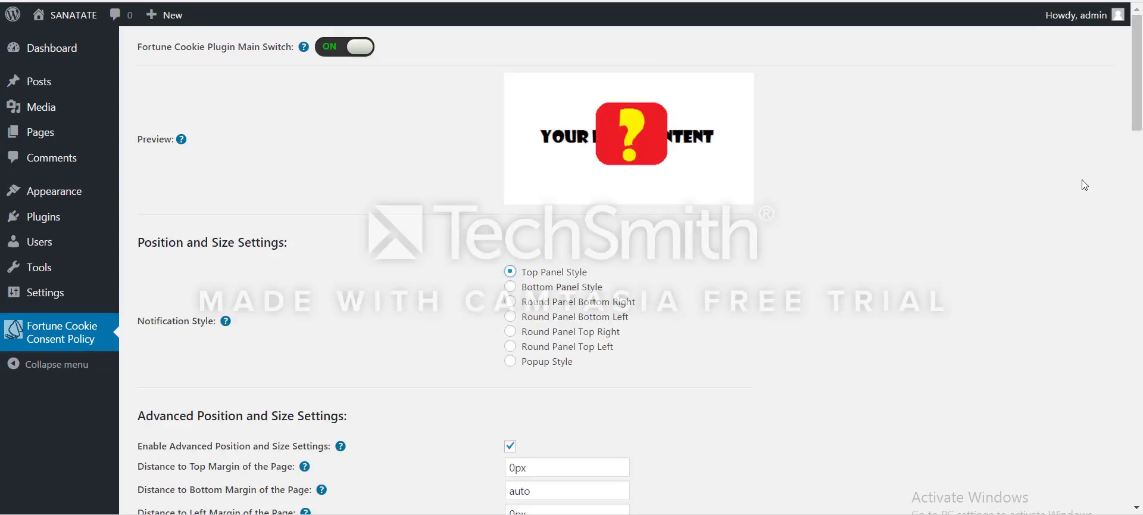
{"action": "left_click_drag", "start_coordinate": [1141, 101], "coordinate": [1088, 470]}
{"action": "scroll", "coordinate": [1046, 377], "scroll_direction": "down", "scroll_amount": 2}
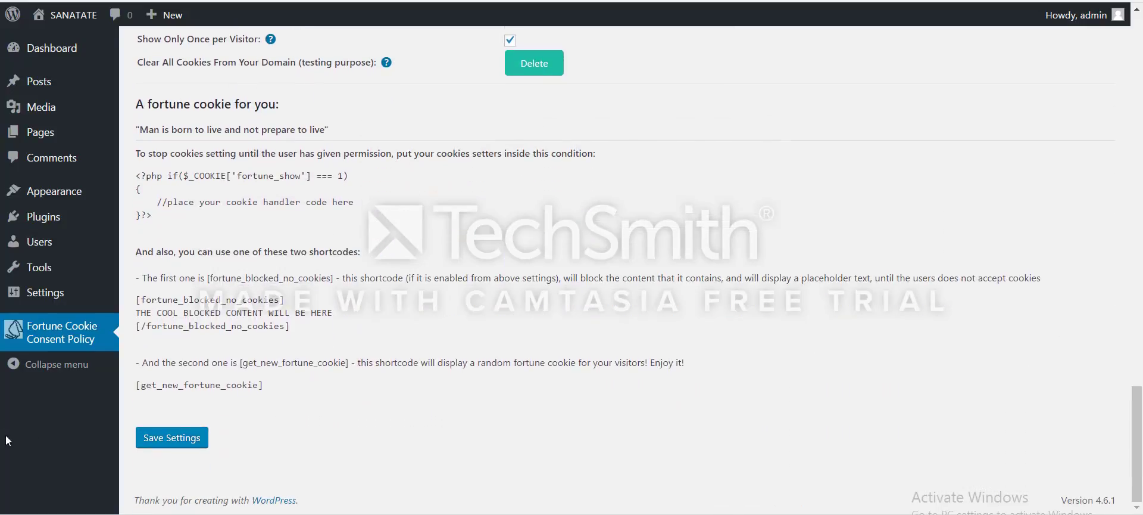
{"action": "left_click", "coordinate": [191, 444]}
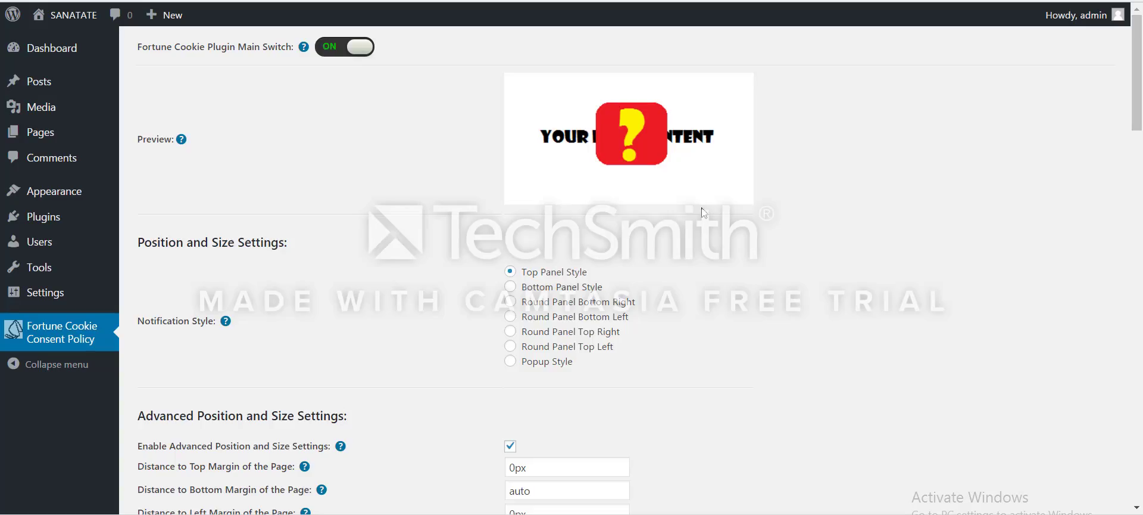
Set the Popup Max Width to 300px and save the plugin settings.
{"action": "scroll", "coordinate": [533, 355], "scroll_direction": "down", "scroll_amount": 1}
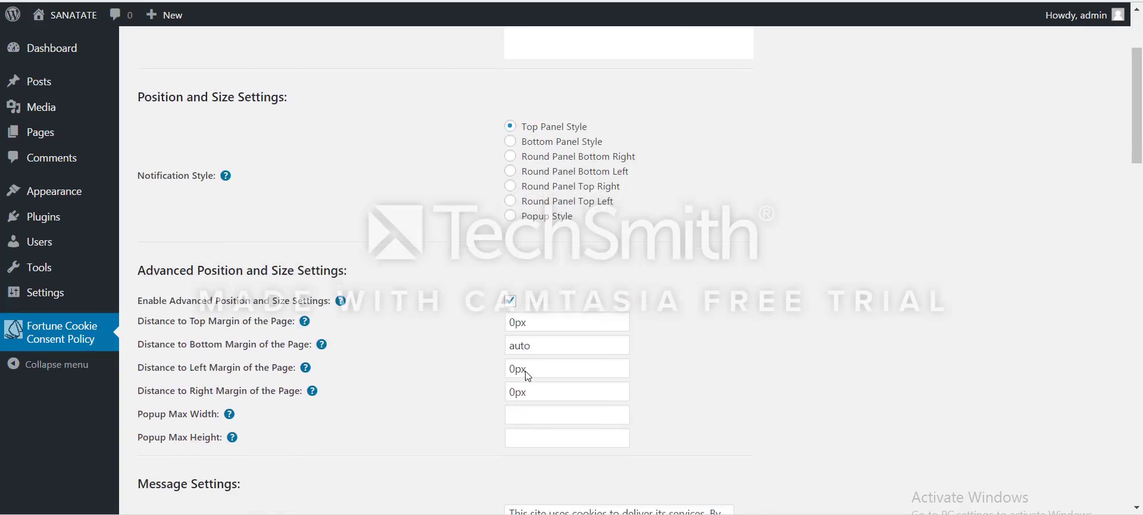
{"action": "left_click", "coordinate": [521, 411]}
{"action": "type", "text": "30"}
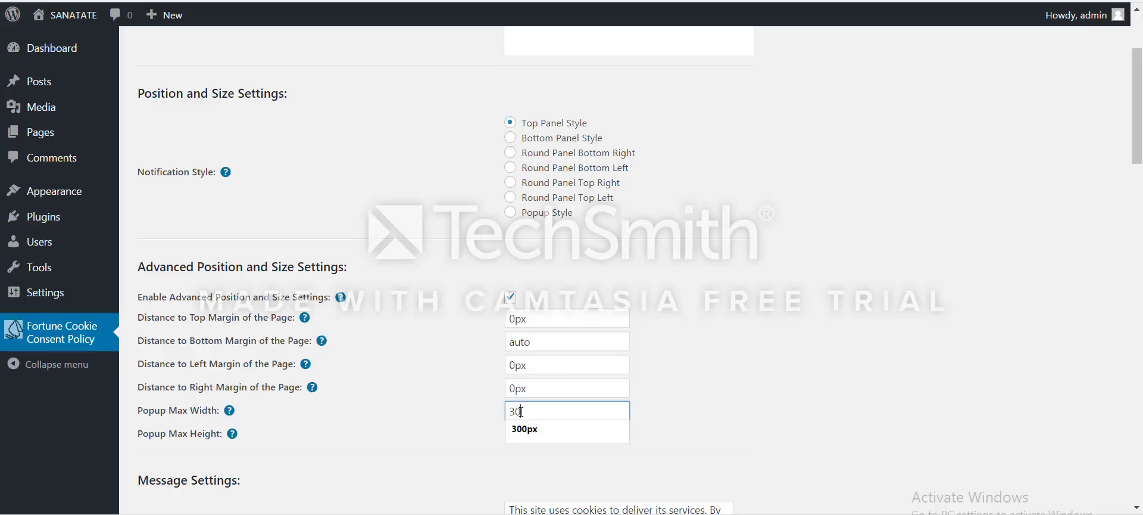
{"action": "type", "text": "0pxx"}
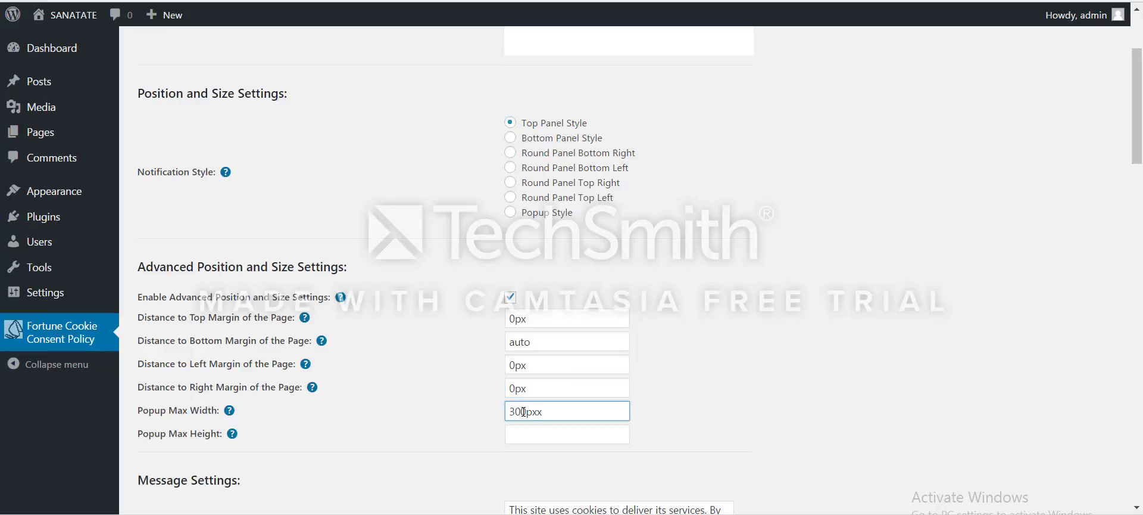
{"action": "key", "text": "BackSpace"}
{"action": "left_click_drag", "start_coordinate": [1137, 156], "coordinate": [1137, 493]}
{"action": "left_click", "coordinate": [169, 437]}
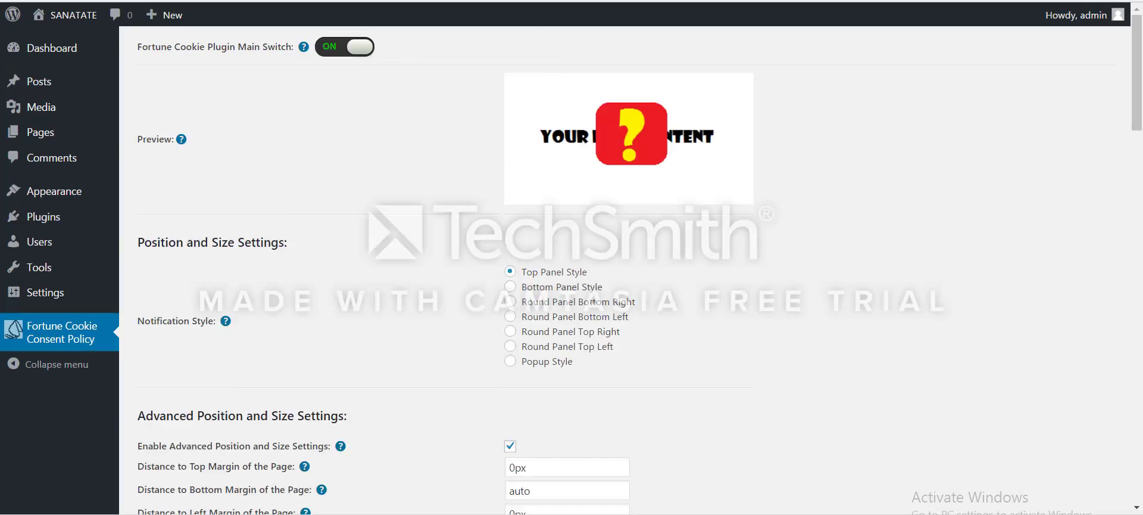
Replace the main message text with "HEY! I LIKE YOU!", save the settings, and reload the blog page to check it.
{"action": "left_click_drag", "start_coordinate": [1134, 80], "coordinate": [1139, 205]}
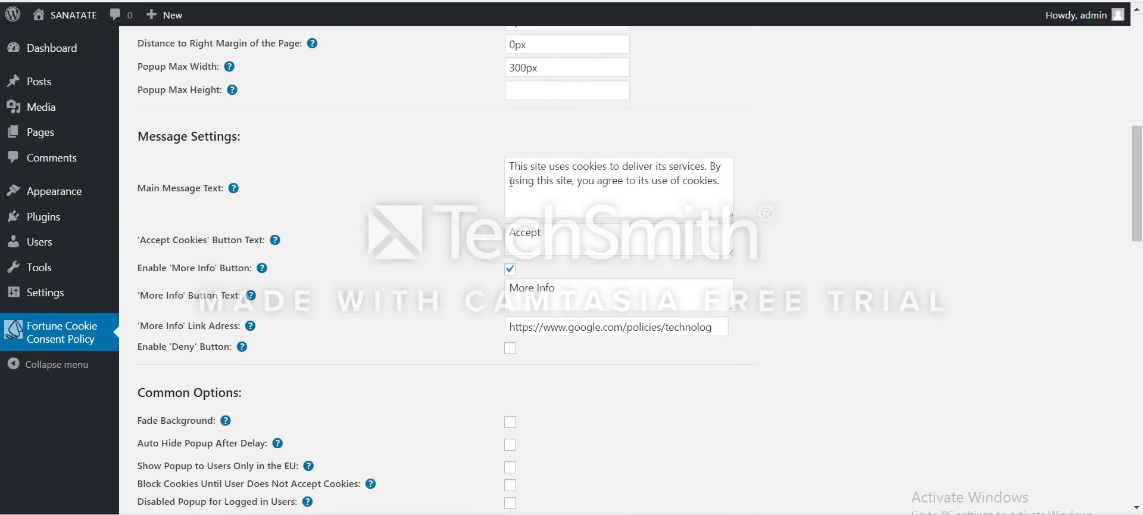
{"action": "left_click_drag", "start_coordinate": [508, 165], "coordinate": [742, 183]}
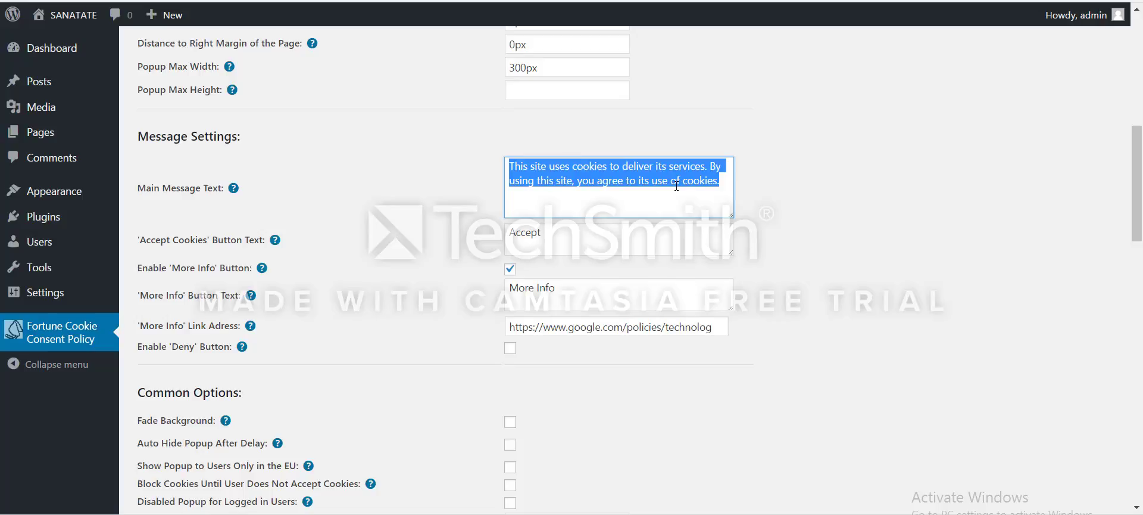
{"action": "type", "text": "HEY!"}
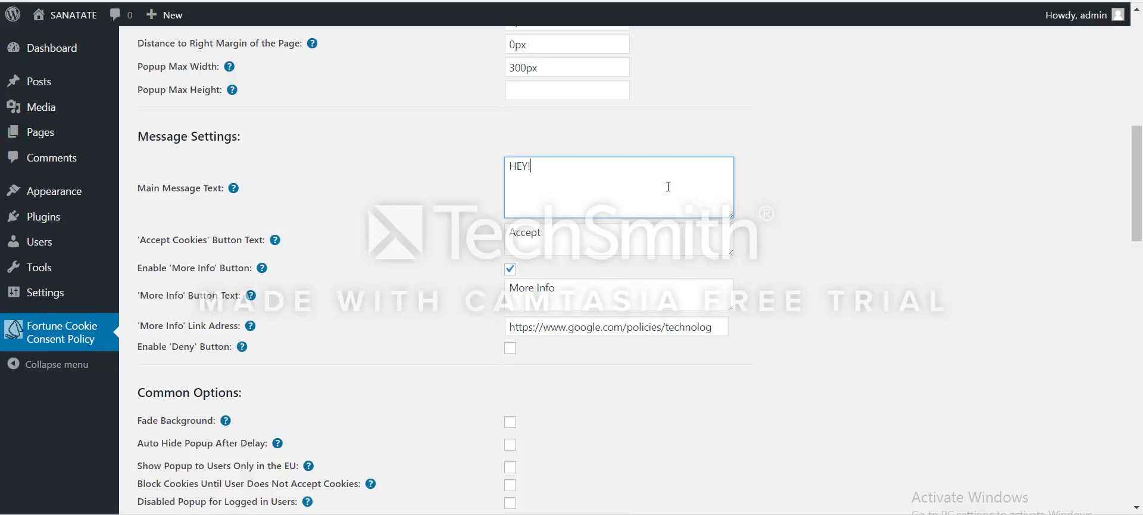
{"action": "type", "text": " I LIKE YOU!"}
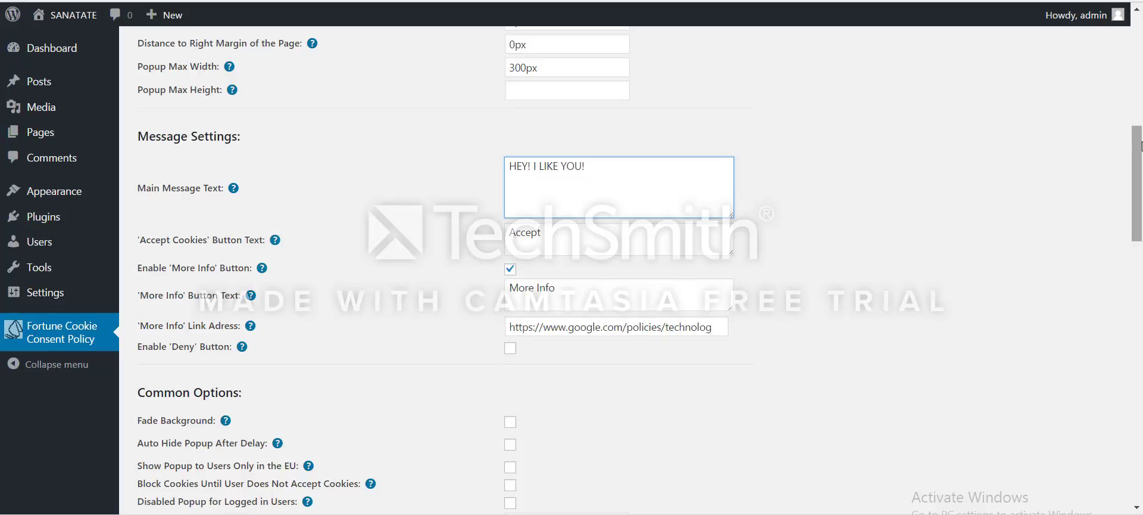
{"action": "left_click_drag", "start_coordinate": [1139, 146], "coordinate": [1138, 406]}
{"action": "left_click", "coordinate": [156, 428]}
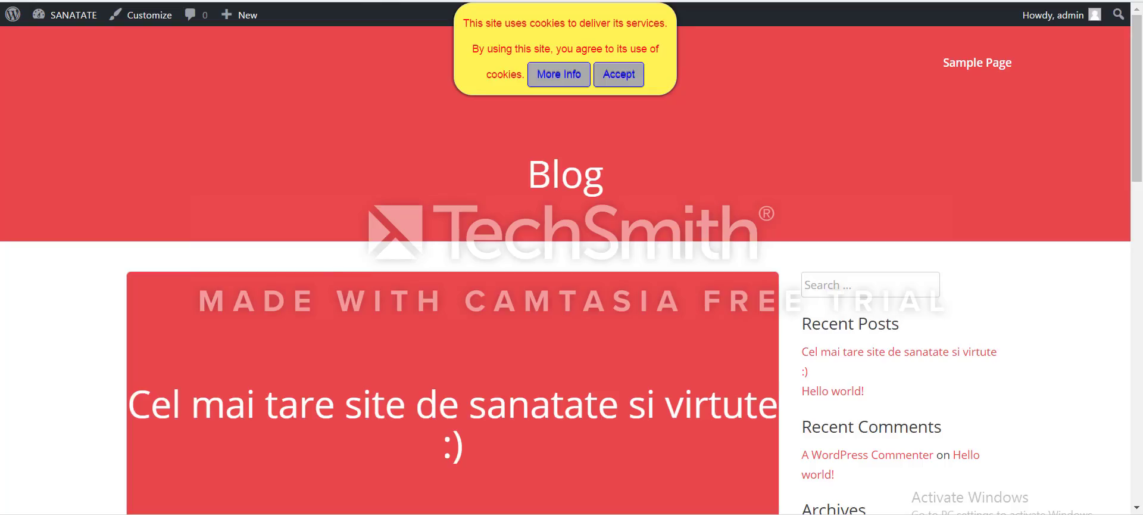
{"action": "key", "text": "F5"}
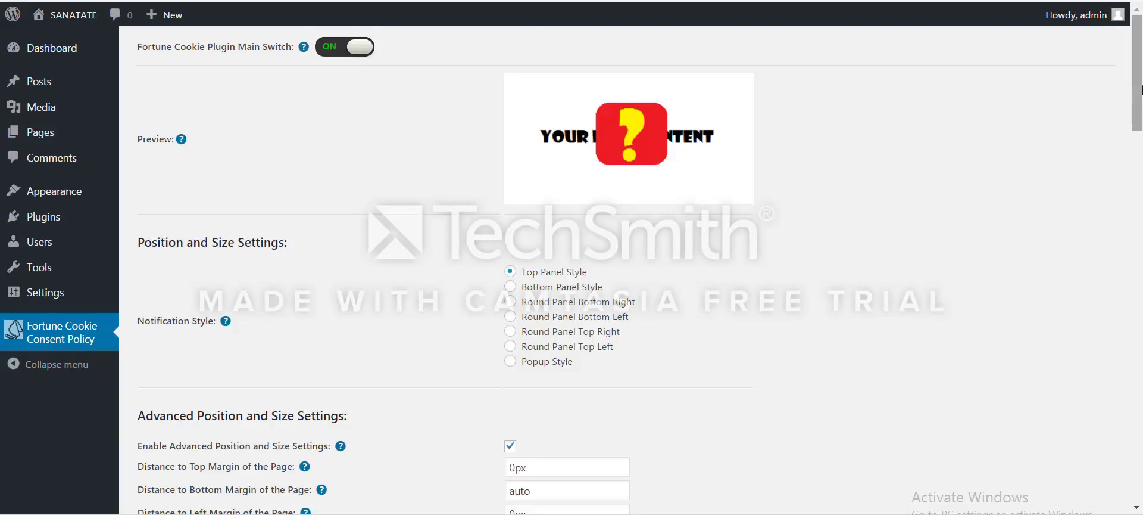
Examine the main message text and the 'Accept Cookies' button text in the message settings.
{"action": "left_click_drag", "start_coordinate": [1138, 101], "coordinate": [1142, 227]}
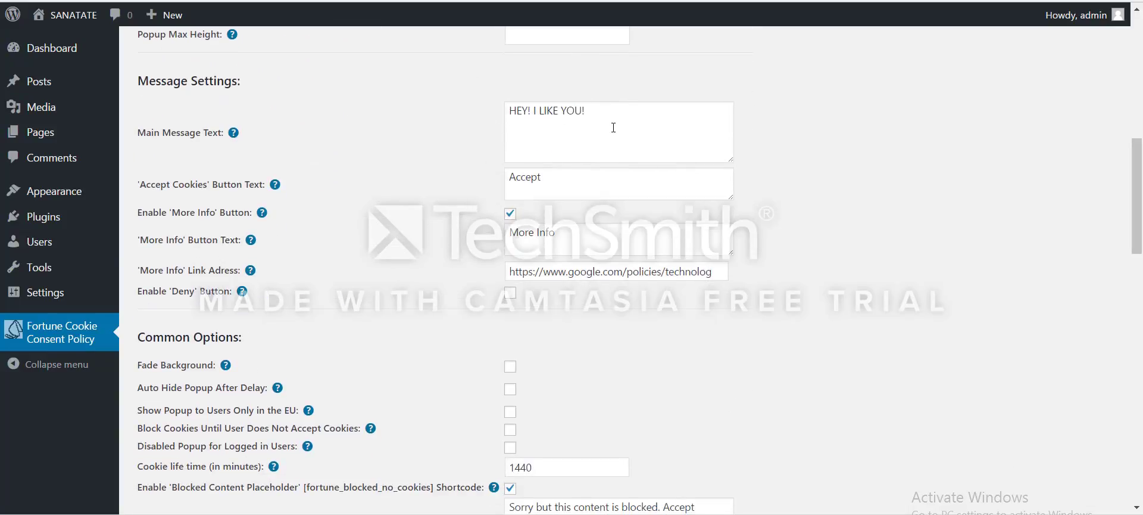
{"action": "left_click", "coordinate": [627, 116]}
{"action": "key", "text": "ctrl+a"}
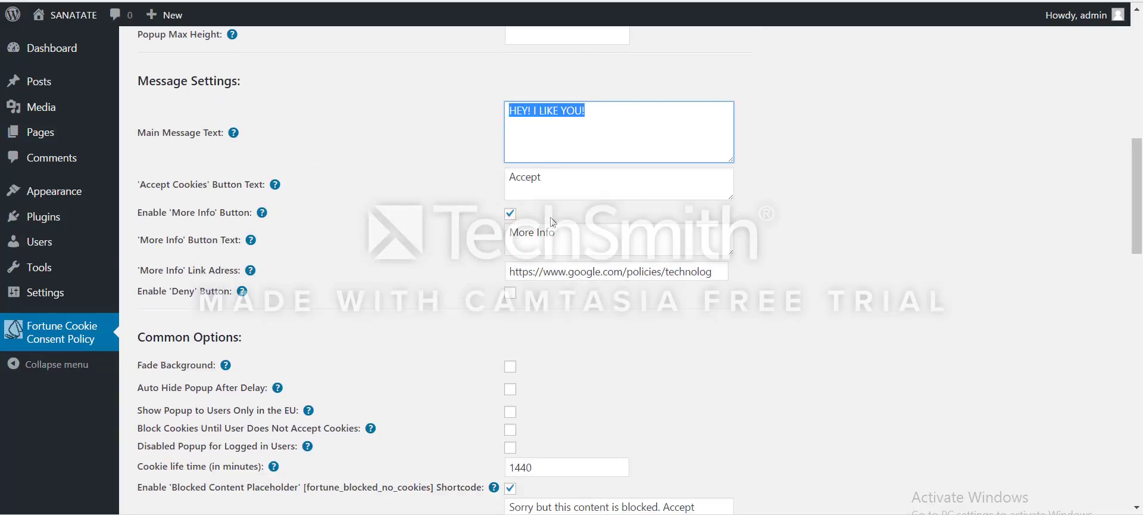
{"action": "left_click", "coordinate": [539, 189]}
{"action": "key", "text": "ctrl+a"}
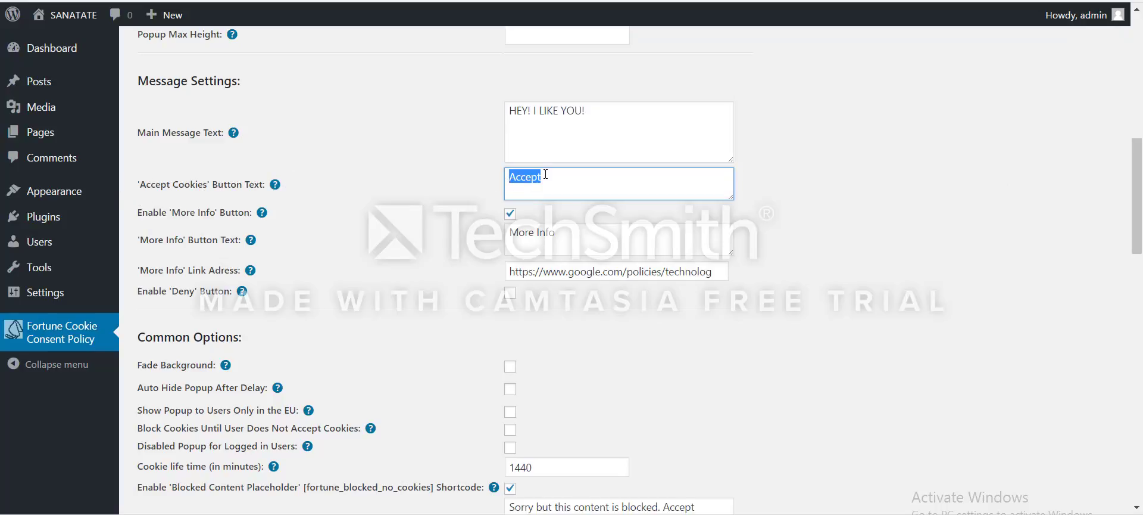
Turn the 'More Info' button option off and back on to see which settings depend on it.
{"action": "left_click", "coordinate": [513, 219]}
{"action": "left_click", "coordinate": [511, 214]}
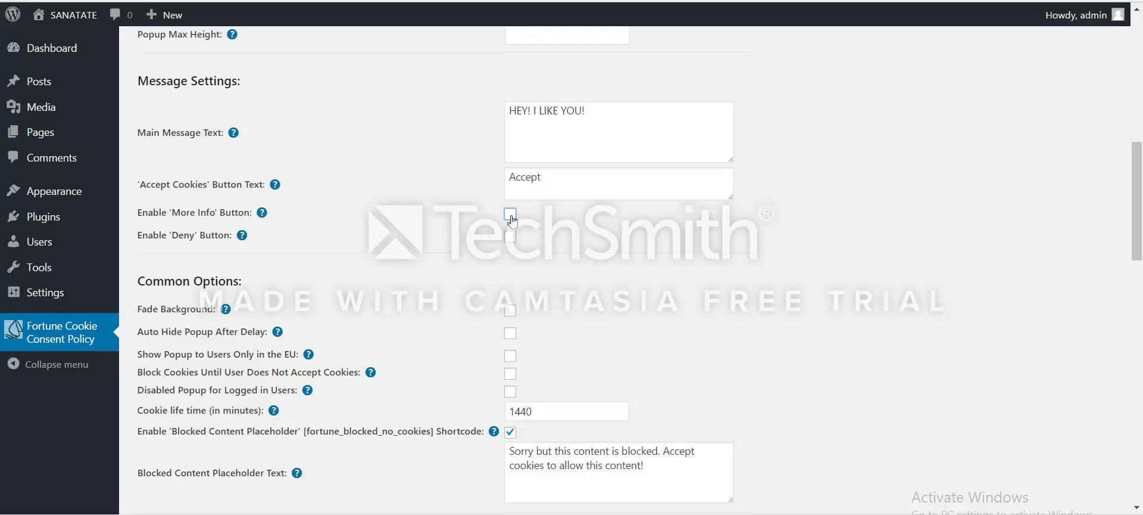
{"action": "left_click", "coordinate": [511, 216]}
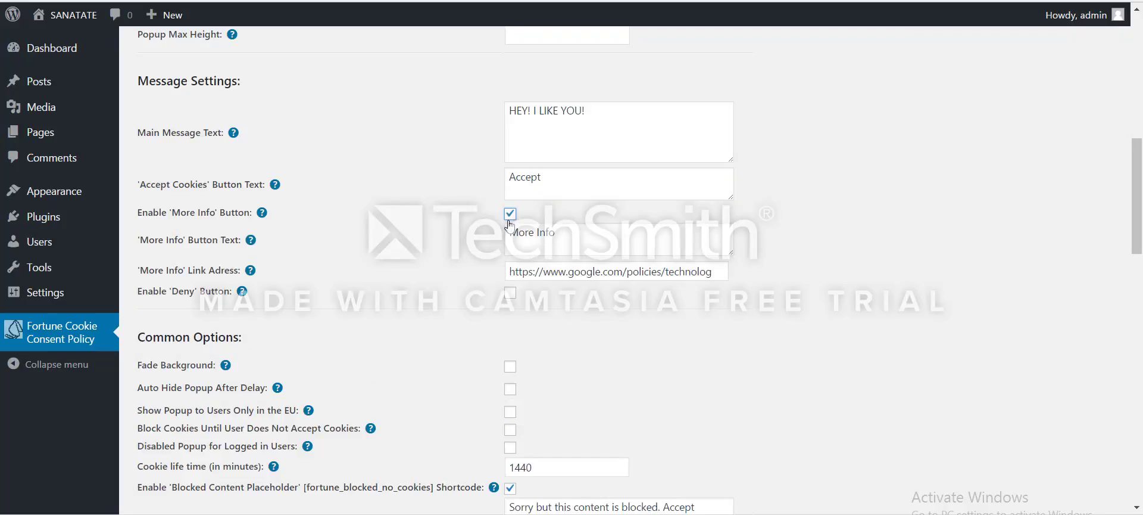
Examine the 'More Info' button text and the full link address it points to.
{"action": "triple_click", "coordinate": [513, 231]}
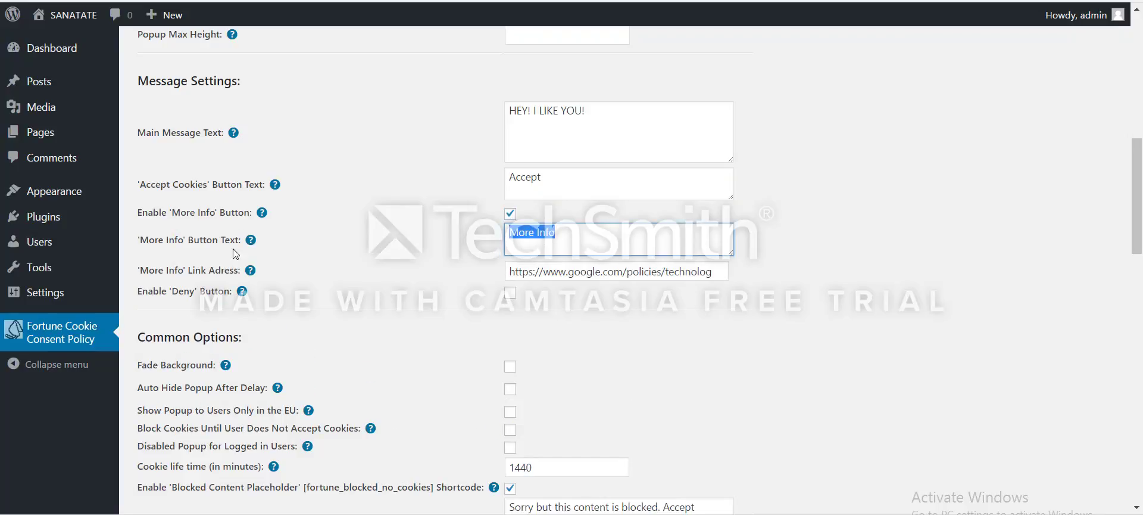
{"action": "left_click_drag", "start_coordinate": [598, 237], "coordinate": [498, 243]}
{"action": "left_click", "coordinate": [569, 239]}
{"action": "left_click", "coordinate": [545, 273]}
{"action": "double_click", "coordinate": [544, 273]}
{"action": "left_click", "coordinate": [553, 270]}
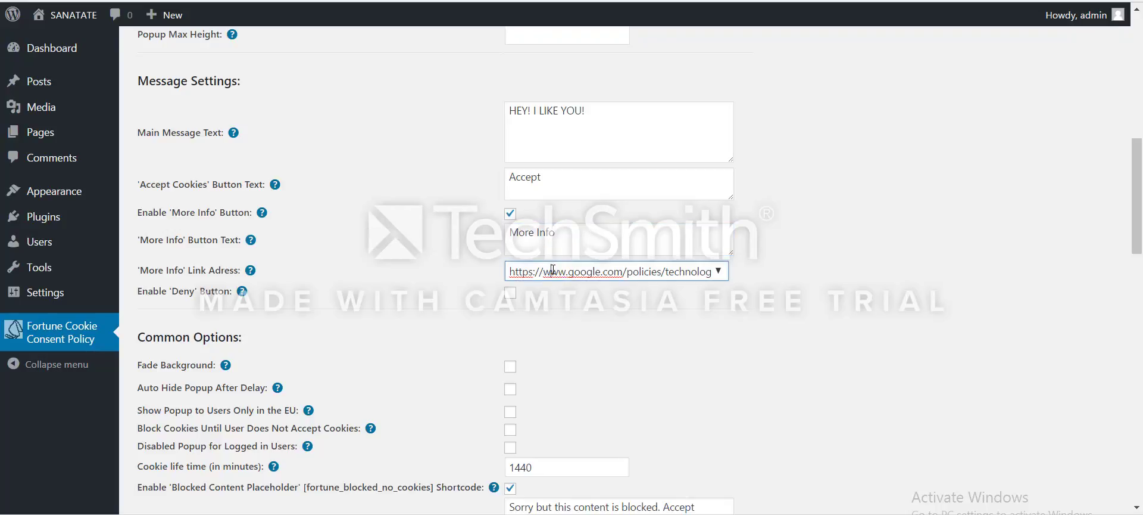
{"action": "left_click_drag", "start_coordinate": [518, 272], "coordinate": [718, 273]}
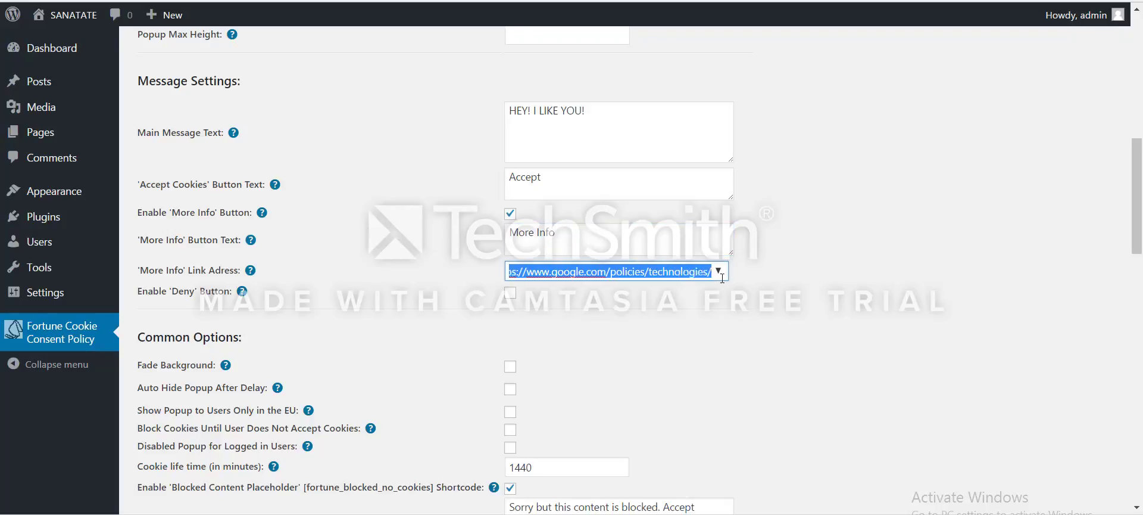
{"action": "mouse_move", "coordinate": [254, 273]}
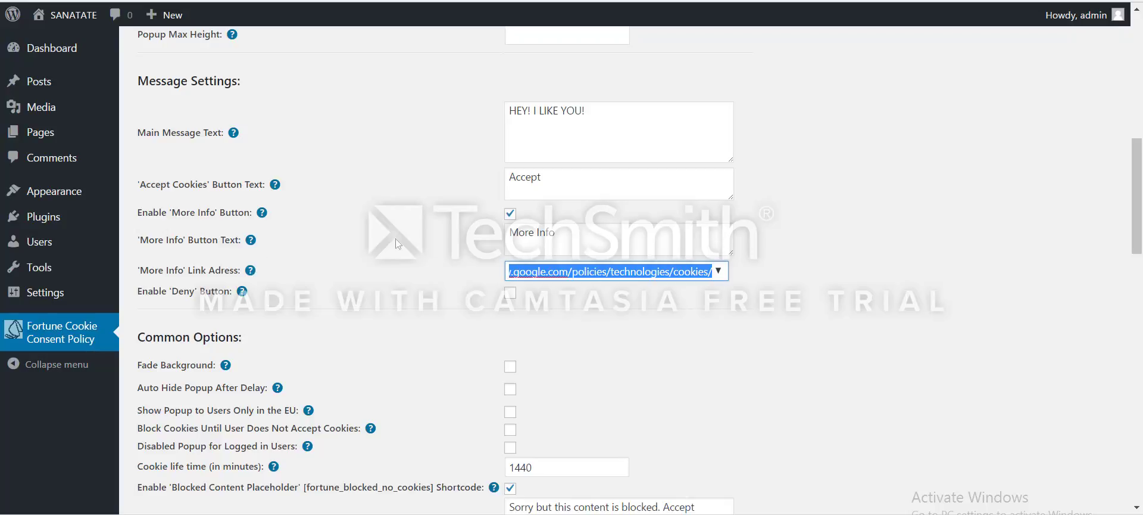
{"action": "left_click_drag", "start_coordinate": [520, 274], "coordinate": [503, 276]}
{"action": "left_click", "coordinate": [525, 271]}
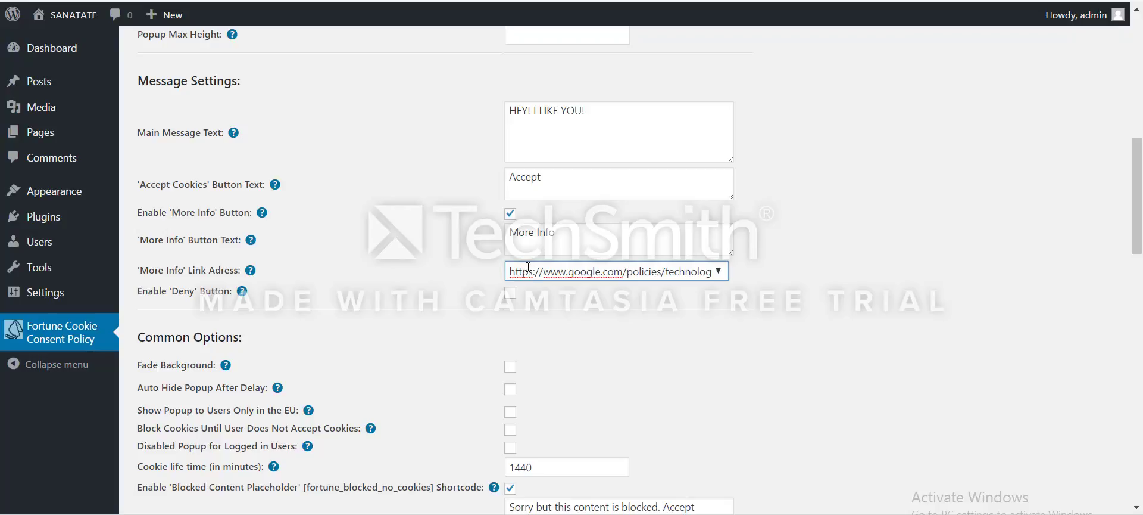
Enable the 'Deny' button and review its button text, keeping it as "Deny".
{"action": "left_click", "coordinate": [511, 293]}
{"action": "left_click", "coordinate": [525, 315]}
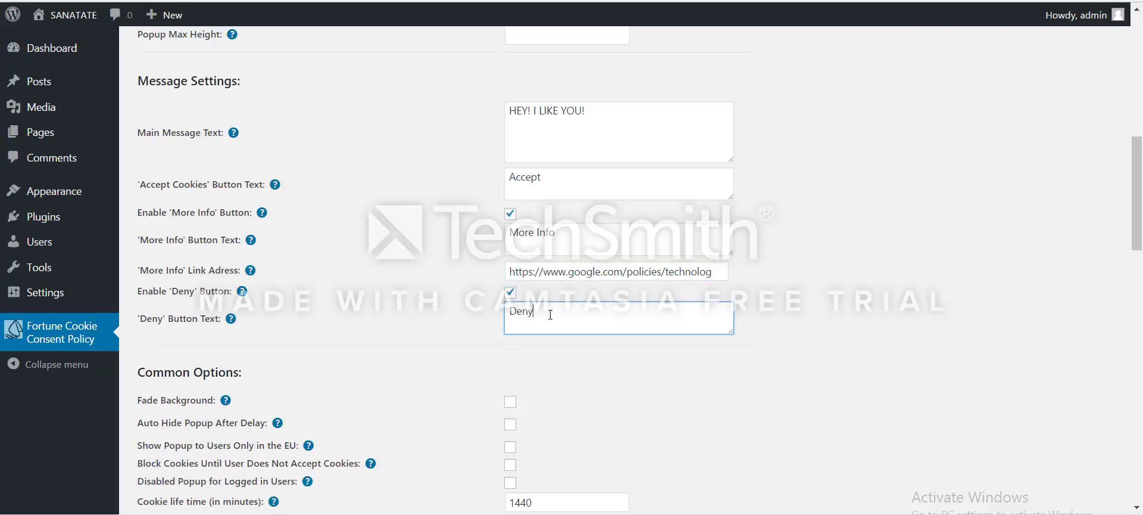
{"action": "double_click", "coordinate": [526, 315]}
{"action": "left_click", "coordinate": [543, 311]}
{"action": "double_click", "coordinate": [542, 312]}
{"action": "left_click", "coordinate": [542, 311]}
{"action": "double_click", "coordinate": [536, 314]}
{"action": "left_click", "coordinate": [815, 314]}
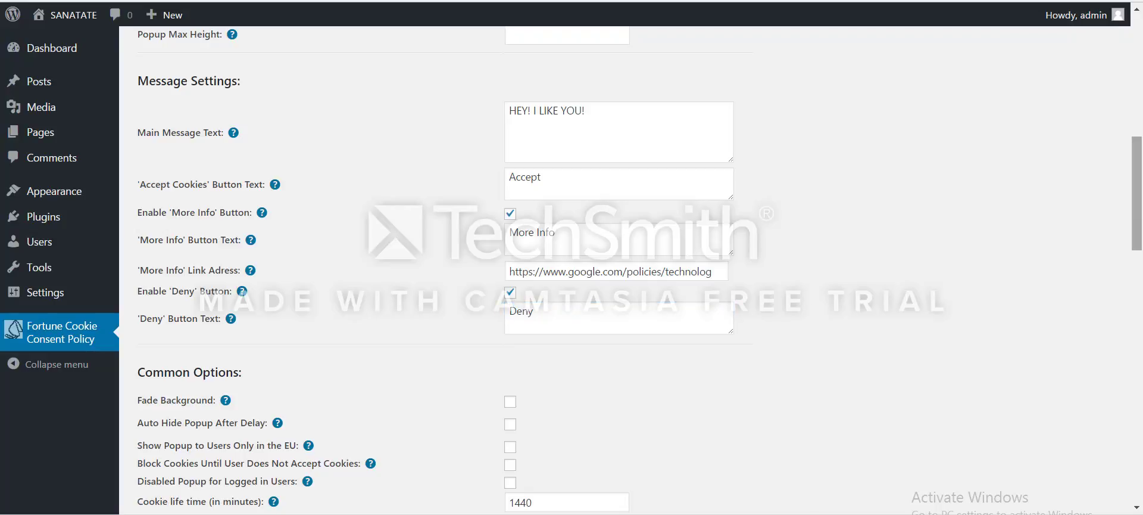
Turn on Fade Background in the common options.
{"action": "left_click_drag", "start_coordinate": [1139, 204], "coordinate": [1139, 244]}
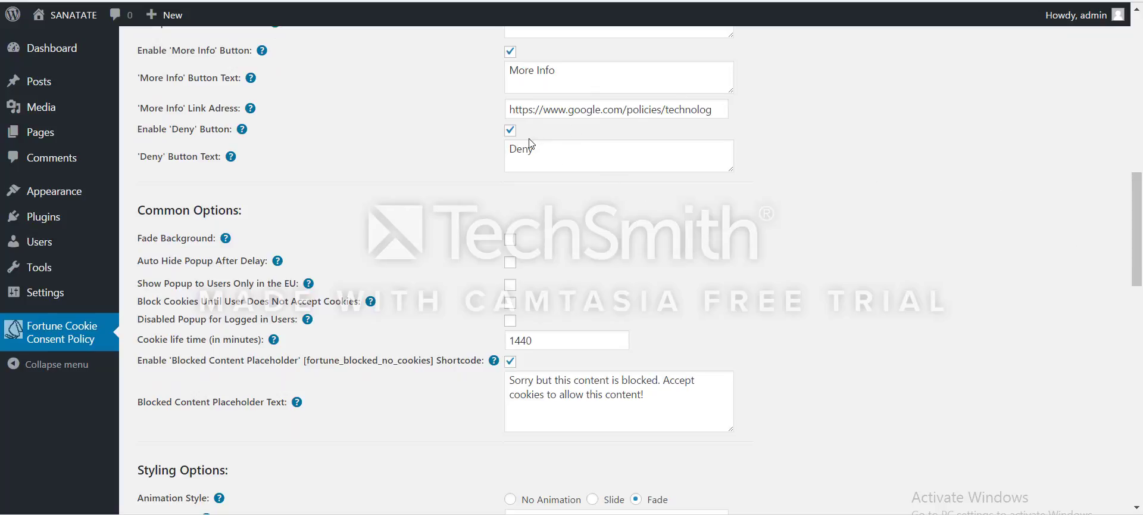
{"action": "left_click", "coordinate": [540, 152]}
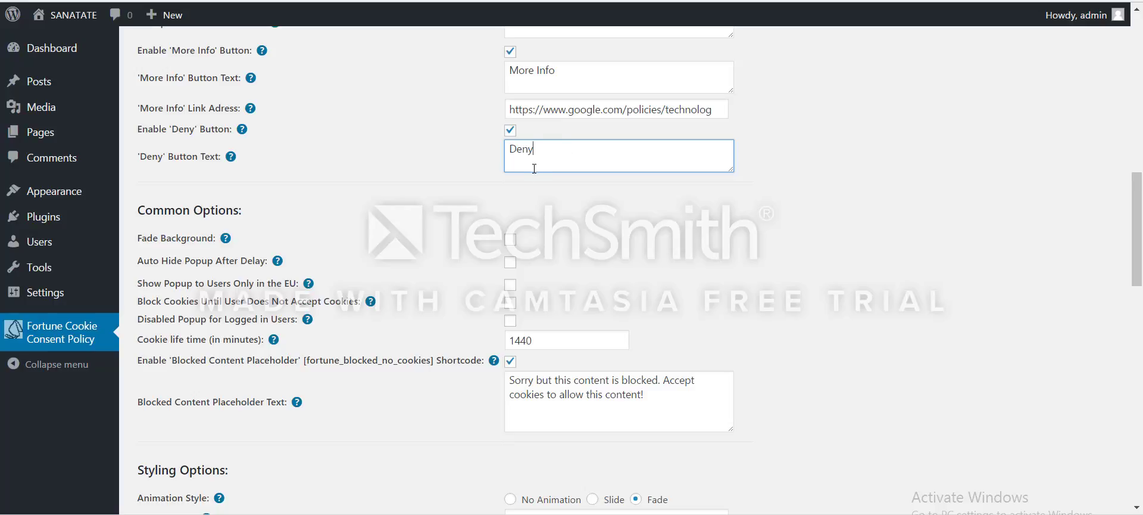
{"action": "left_click", "coordinate": [511, 239]}
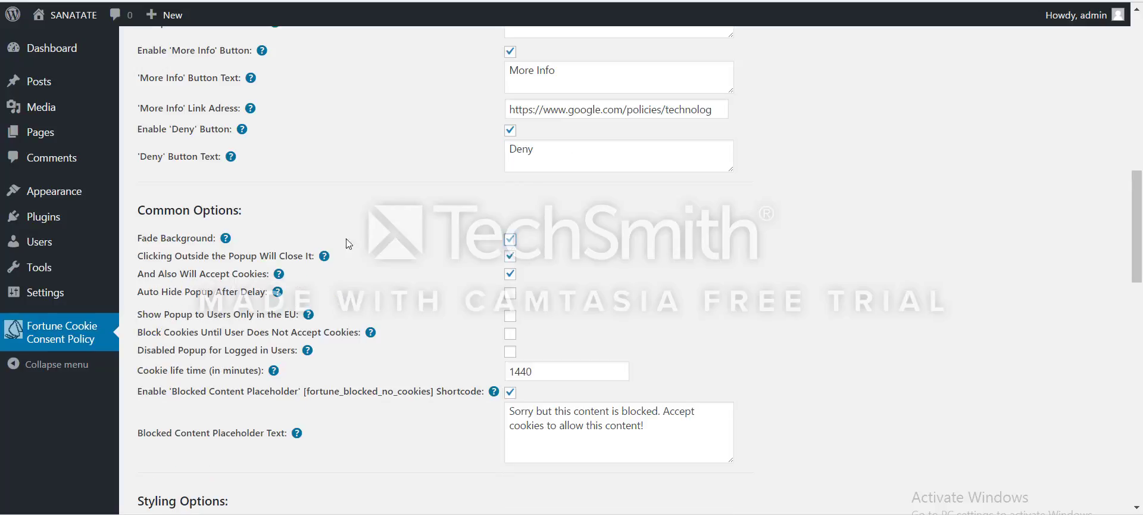
Keep Fade Background on, turn off 'Clicking Outside the Popup Will Close It' and 'And Also Will Accept Cookies', and save the settings.
{"action": "left_click", "coordinate": [510, 241]}
{"action": "left_click", "coordinate": [510, 241]}
{"action": "left_click", "coordinate": [510, 256]}
{"action": "left_click", "coordinate": [510, 274]}
{"action": "left_click_drag", "start_coordinate": [1138, 222], "coordinate": [1139, 441]}
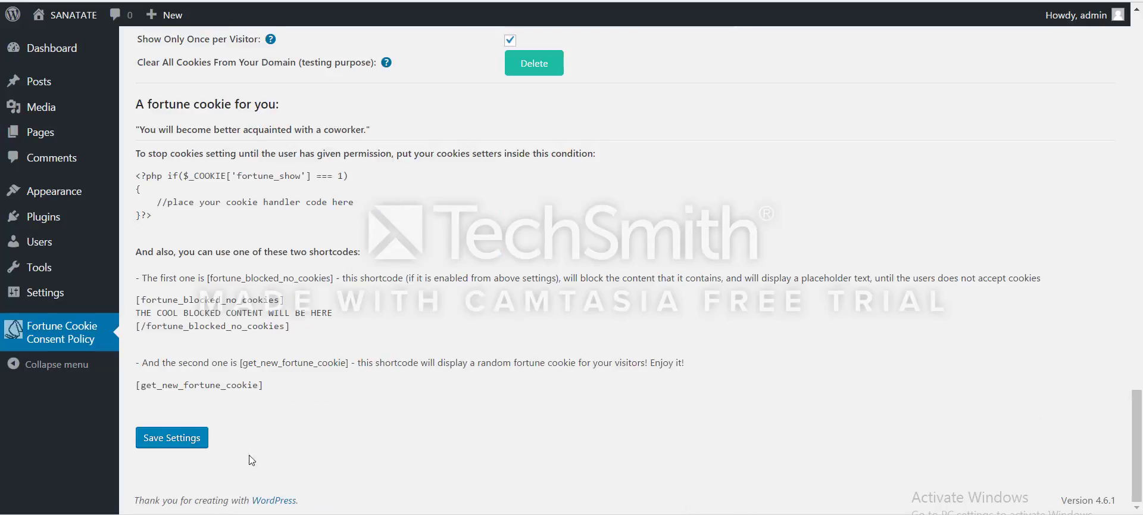
{"action": "left_click", "coordinate": [172, 437]}
Reload the blog page to check how the notification looks with the faded background and the Deny button.
{"action": "key", "text": "ctrl+Tab"}
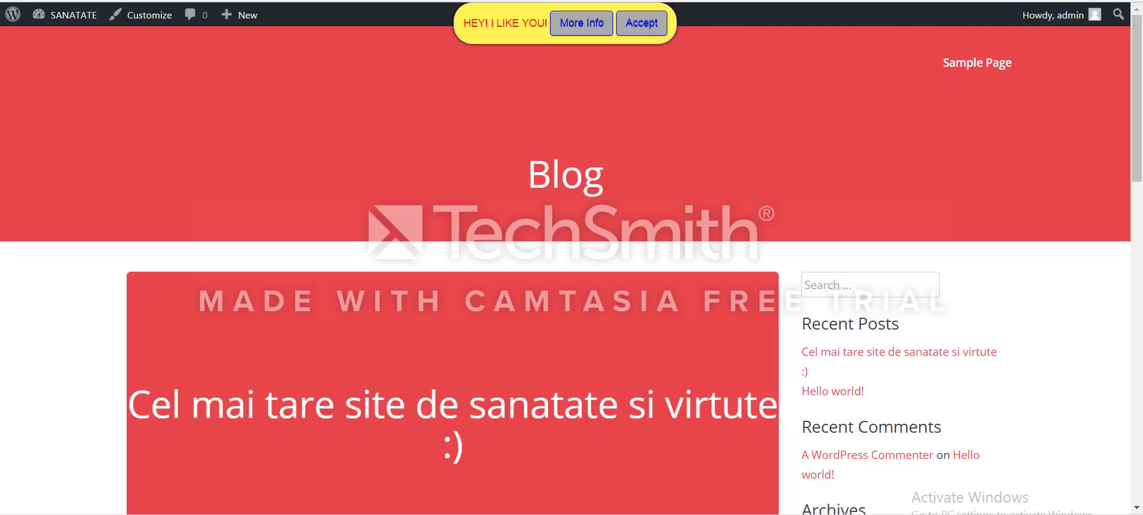
{"action": "key", "text": "F5"}
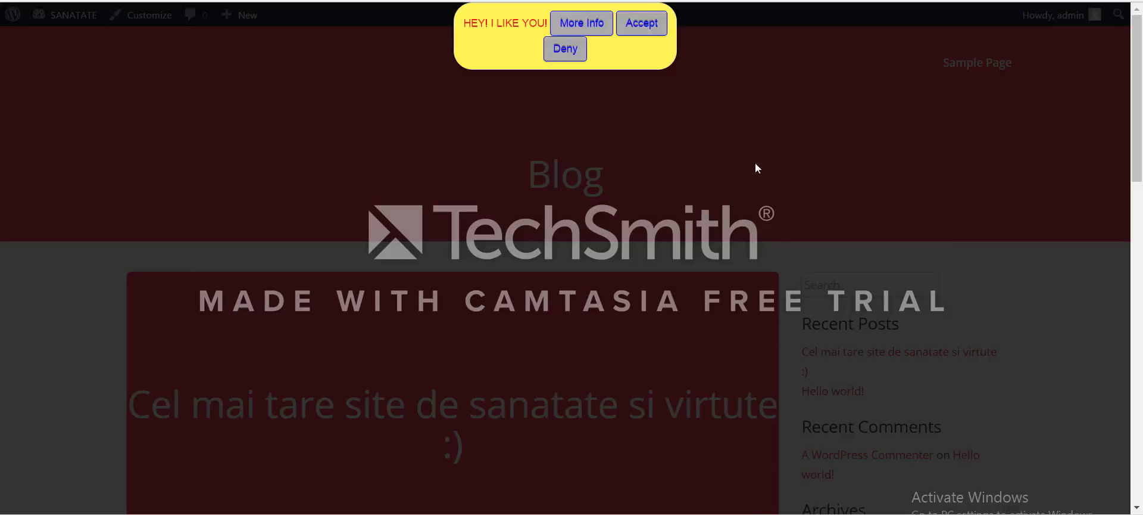
{"action": "key", "text": "ctrl+Tab"}
Turn on 'Clicking Outside the Popup Will Close It' and 'And Also Will Accept Cookies', and save the settings.
{"action": "scroll", "coordinate": [448, 331], "scroll_direction": "down", "scroll_amount": 10}
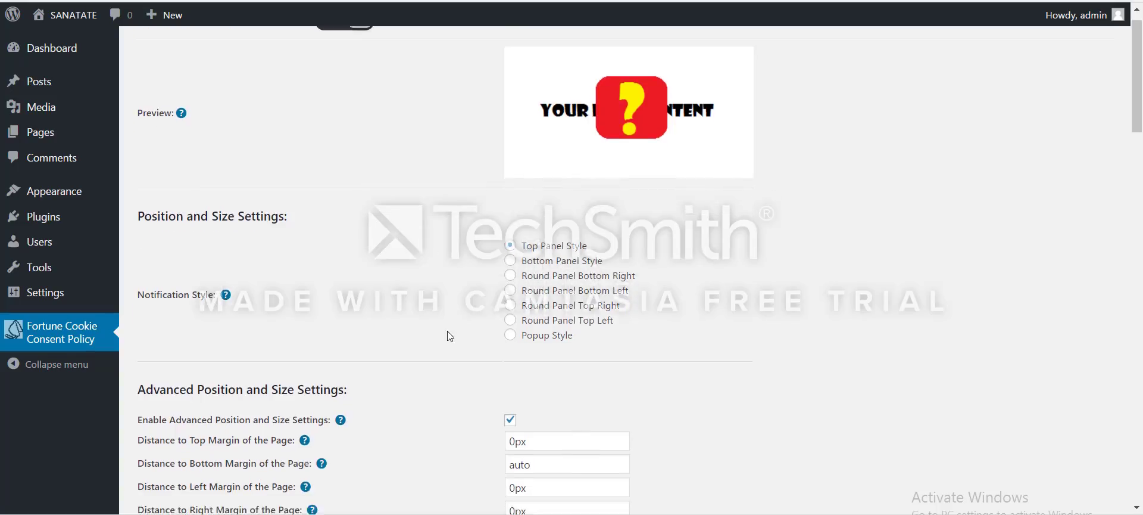
{"action": "scroll", "coordinate": [447, 331], "scroll_direction": "down", "scroll_amount": 1}
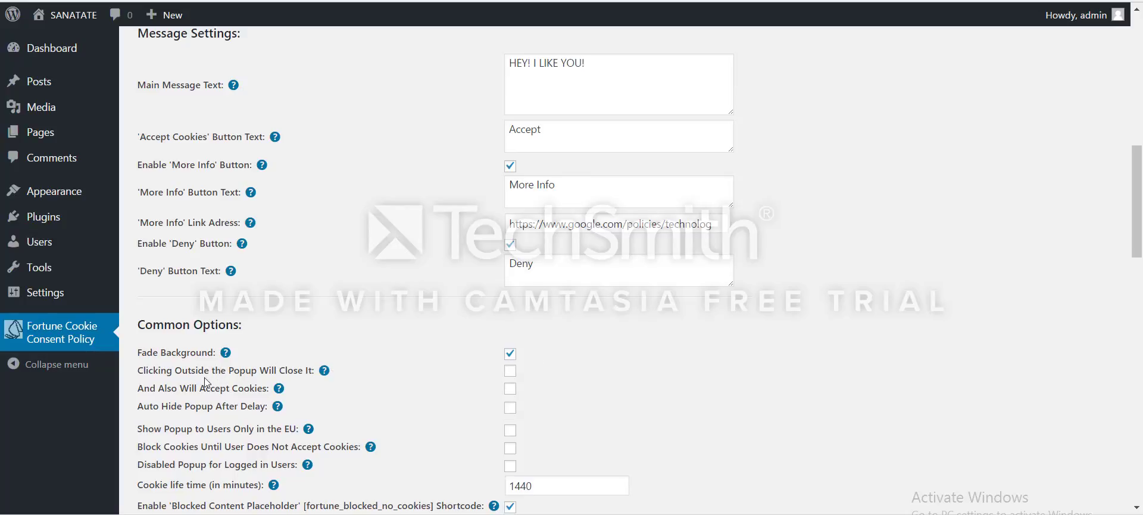
{"action": "left_click_drag", "start_coordinate": [173, 371], "coordinate": [309, 373]}
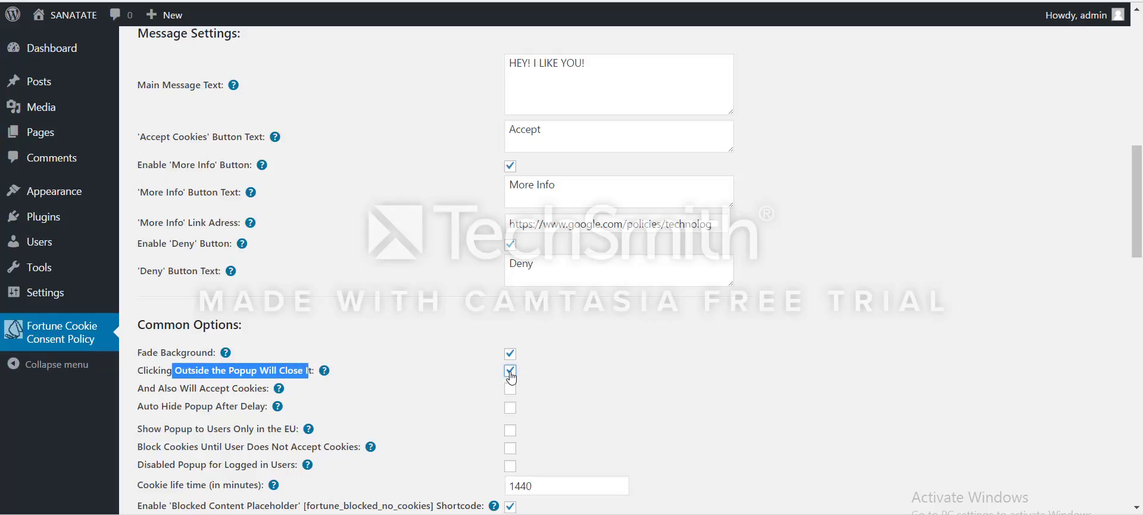
{"action": "left_click", "coordinate": [510, 371]}
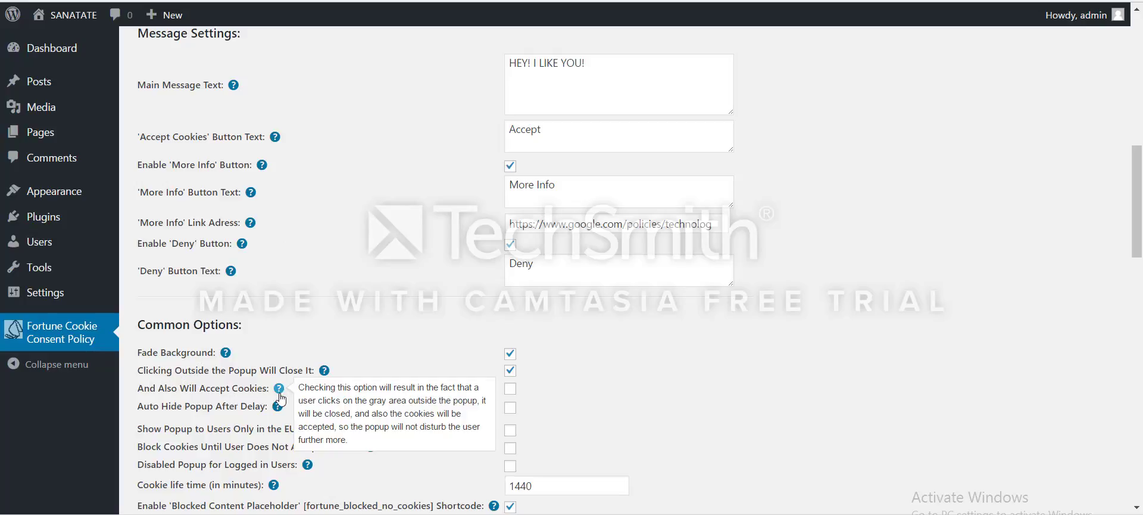
{"action": "left_click", "coordinate": [510, 390]}
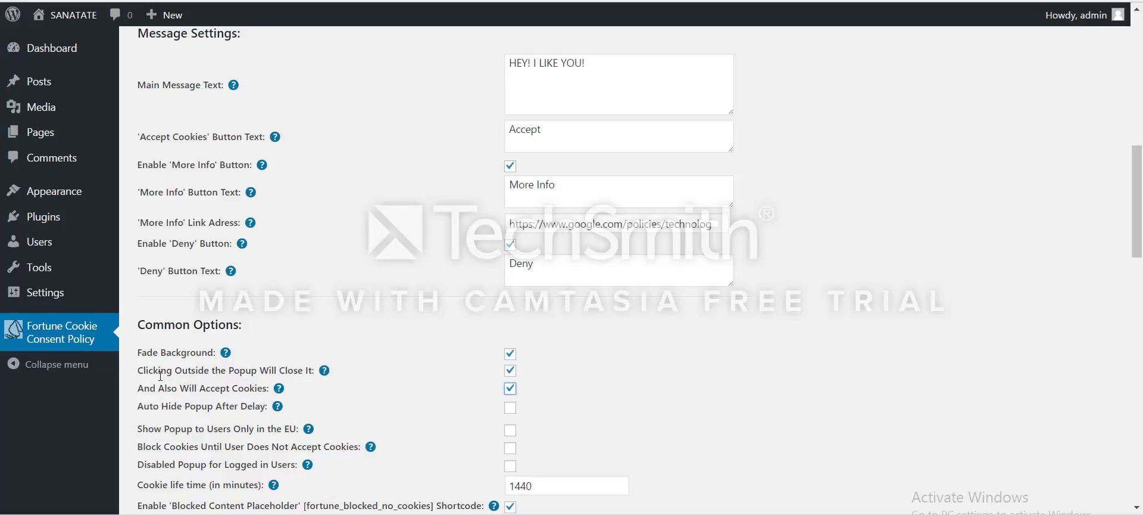
{"action": "left_click_drag", "start_coordinate": [155, 385], "coordinate": [279, 390]}
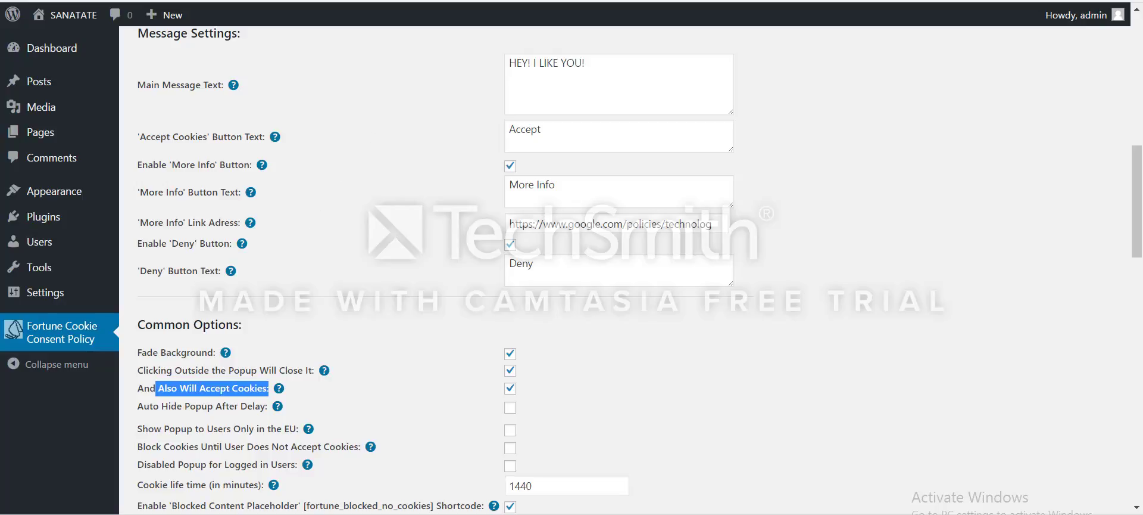
{"action": "left_click_drag", "start_coordinate": [1129, 149], "coordinate": [760, 453]}
{"action": "left_click", "coordinate": [172, 438]}
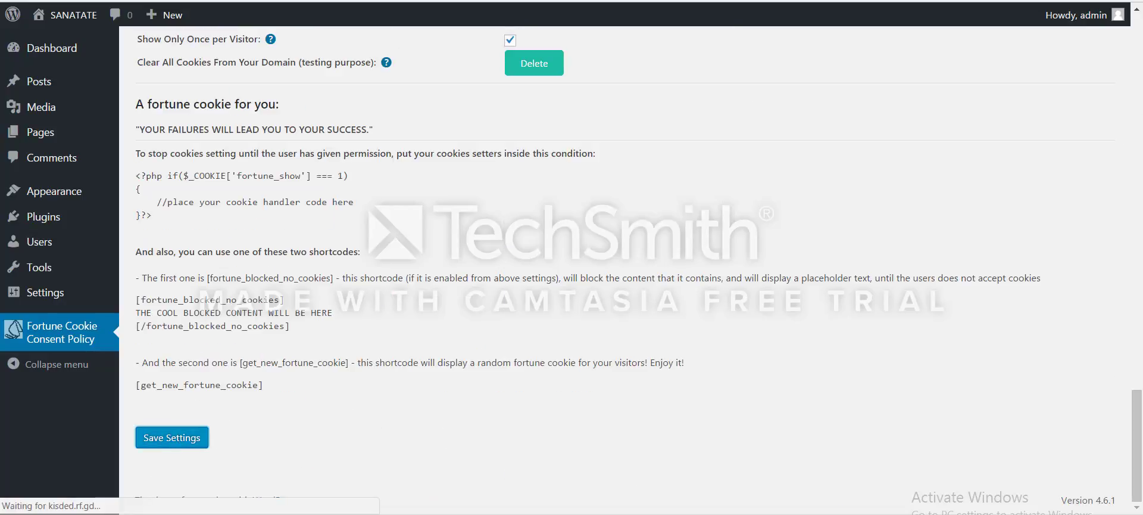
Test closing the blog notification from the faded area outside it, and clear all cookies from the domain in the plugin settings.
{"action": "key", "text": "ctrl+Tab"}
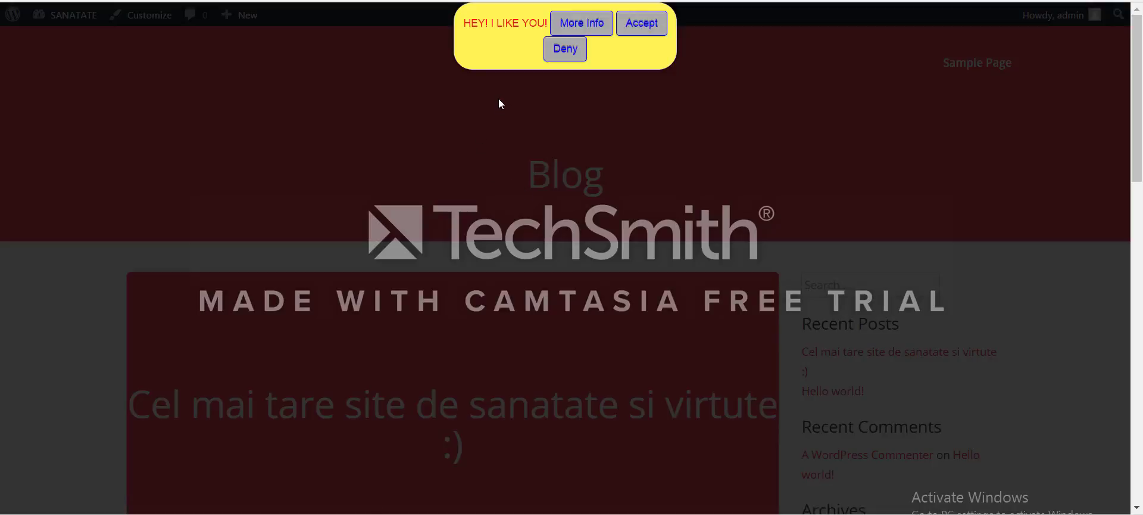
{"action": "left_click", "coordinate": [223, 157]}
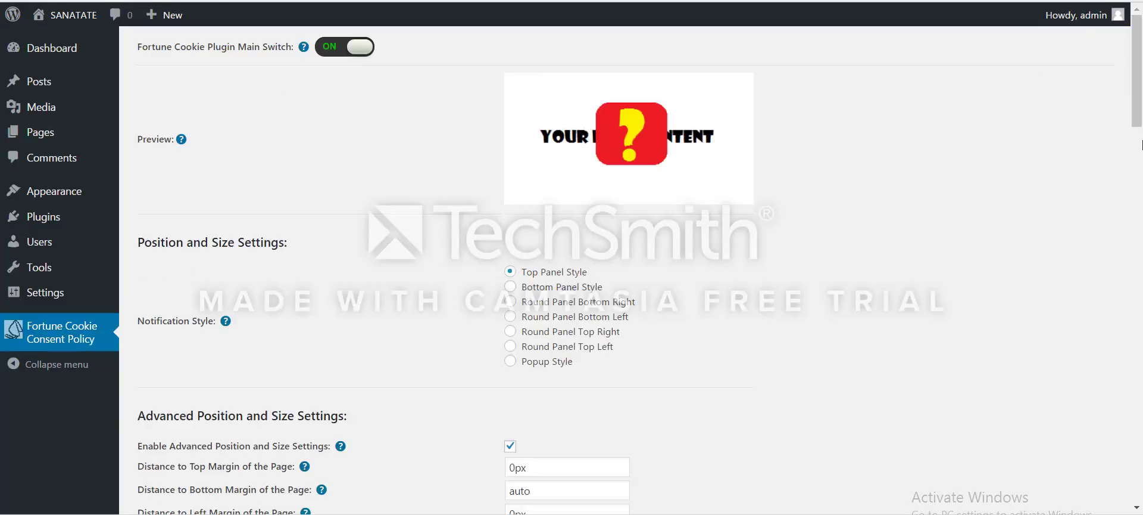
{"action": "left_click_drag", "start_coordinate": [1137, 119], "coordinate": [1141, 497]}
{"action": "left_click", "coordinate": [547, 66]}
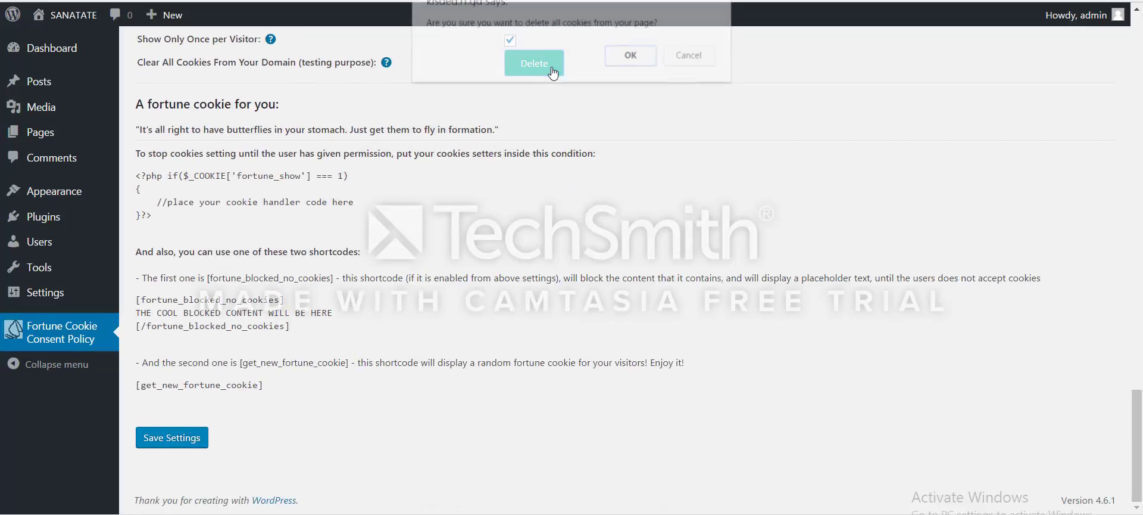
{"action": "left_click", "coordinate": [628, 54]}
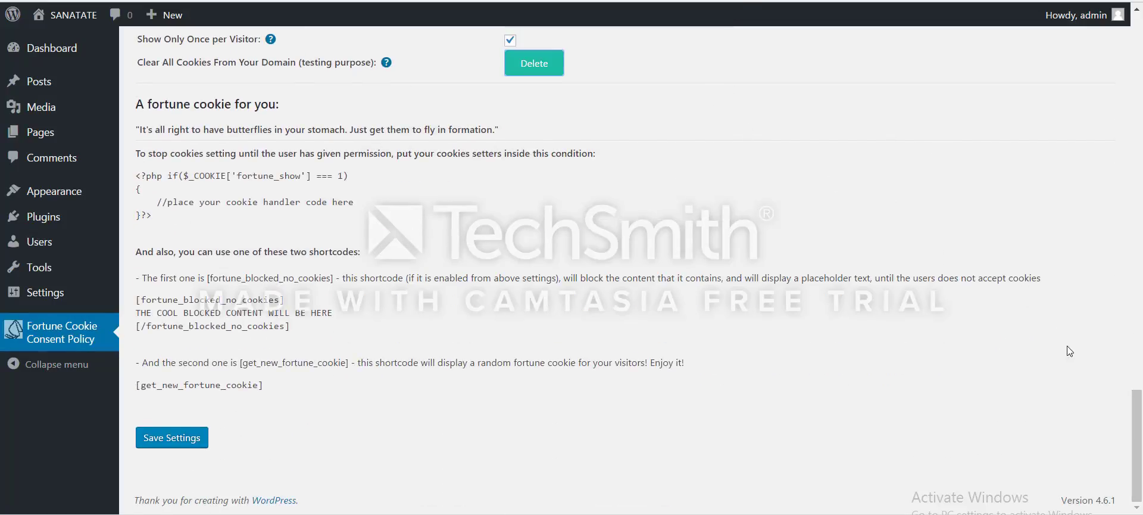
Turn off Fade Background and turn on Auto Hide Popup After Delay together with Auto Accept Cookies at Popup Auto Hide.
{"action": "left_click_drag", "start_coordinate": [1136, 444], "coordinate": [1140, 17]}
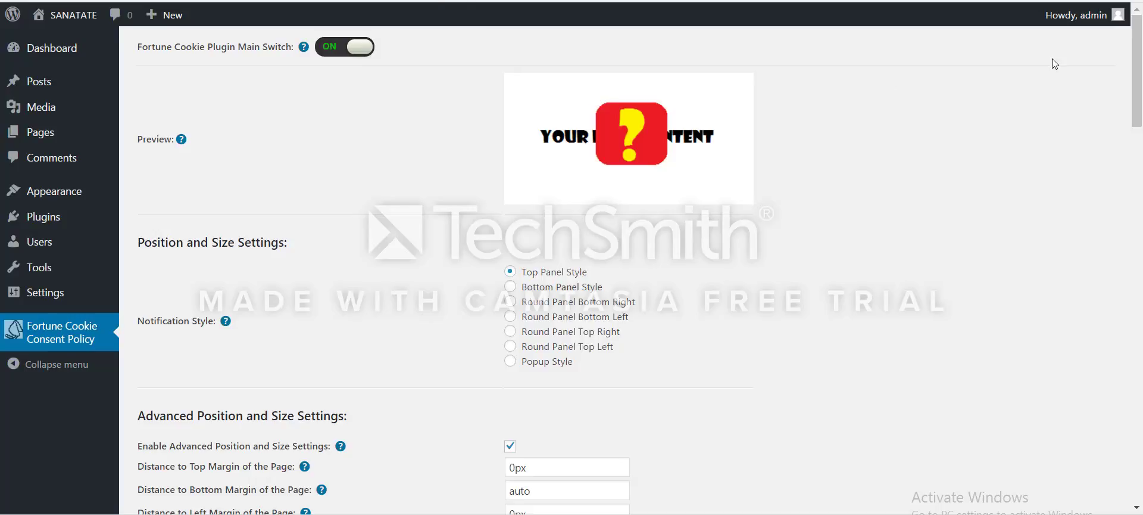
{"action": "left_click_drag", "start_coordinate": [1136, 72], "coordinate": [1133, 239]}
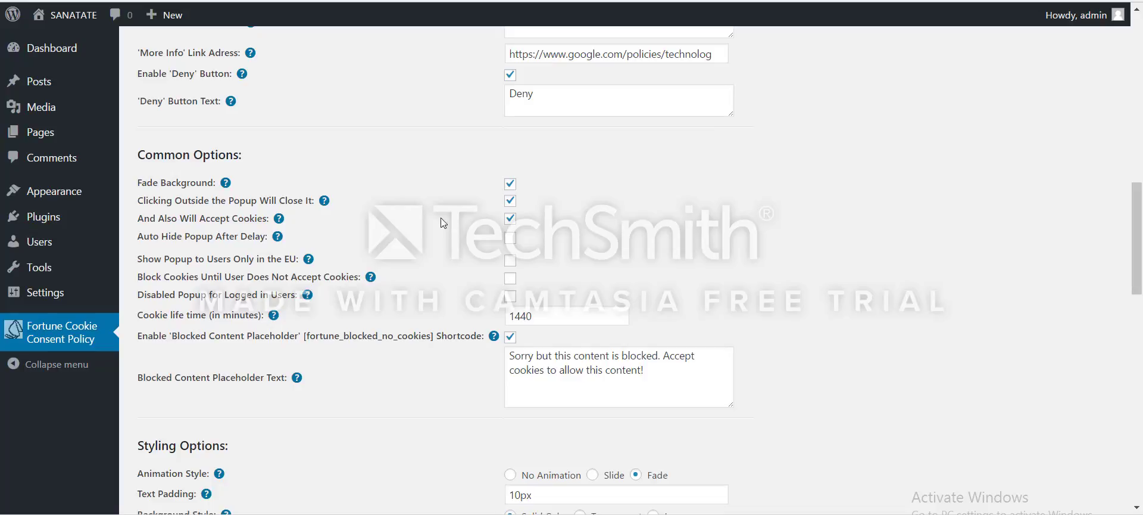
{"action": "left_click", "coordinate": [510, 185]}
{"action": "left_click_drag", "start_coordinate": [159, 205], "coordinate": [261, 204]}
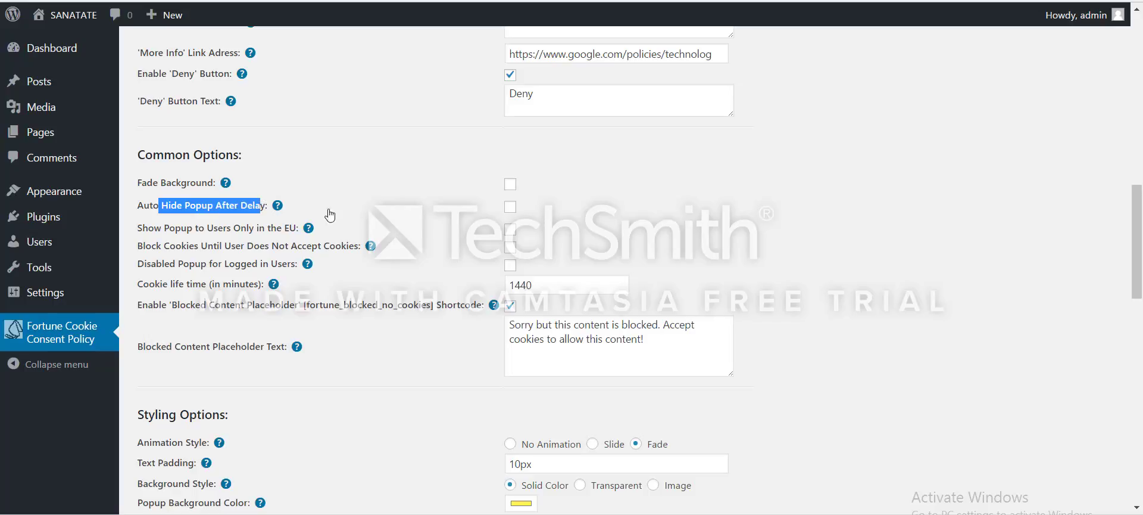
{"action": "left_click", "coordinate": [511, 207]}
{"action": "left_click", "coordinate": [479, 228]}
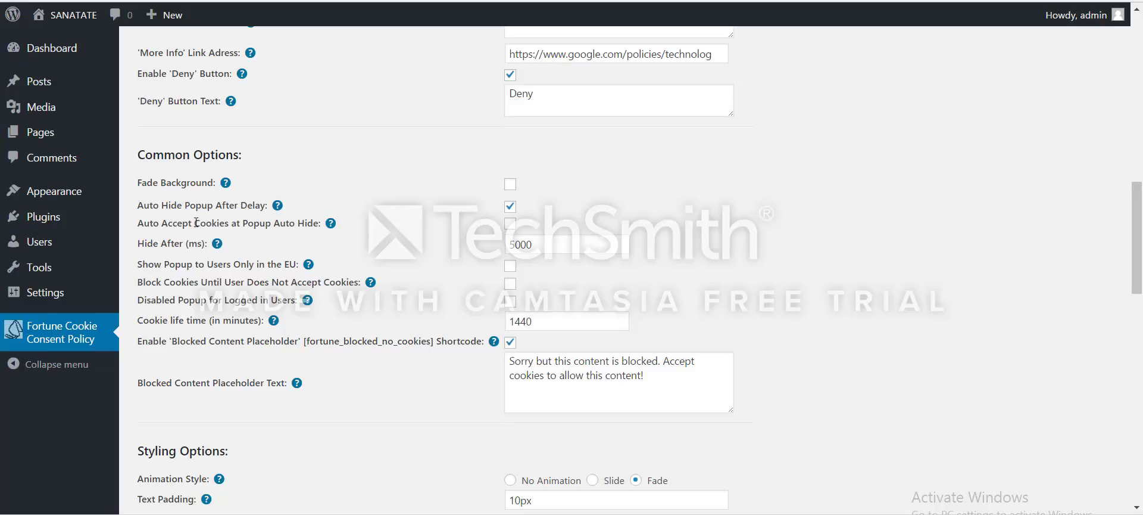
{"action": "left_click_drag", "start_coordinate": [196, 223], "coordinate": [293, 223]}
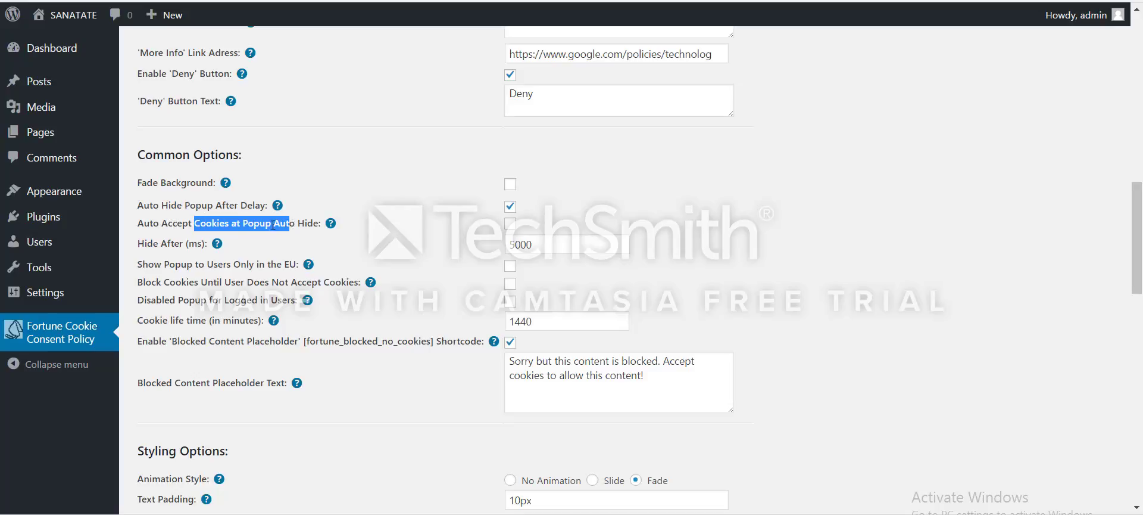
{"action": "left_click", "coordinate": [287, 225]}
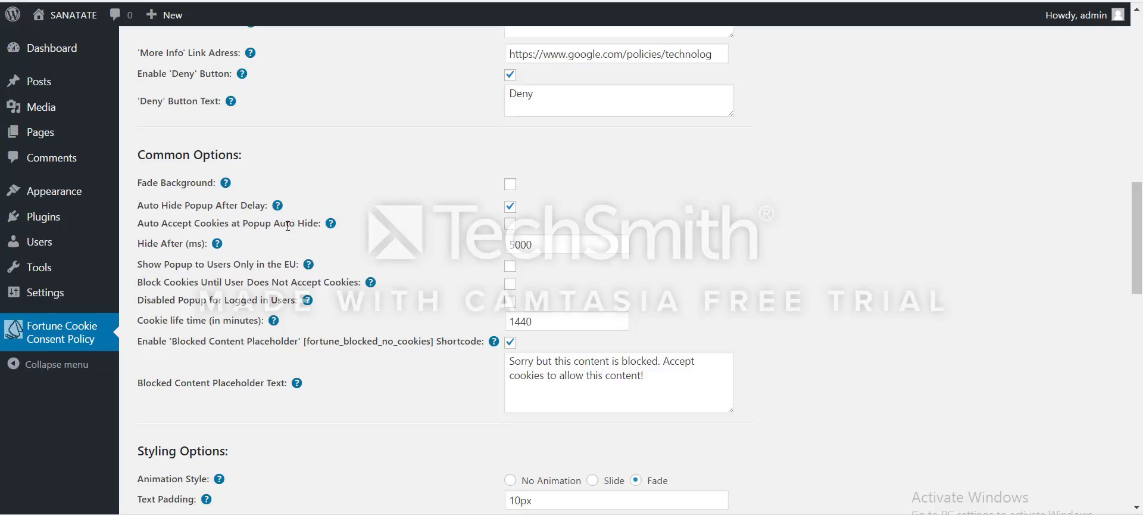
{"action": "left_click", "coordinate": [510, 225]}
Examine the Hide After (ms) value that sets the auto-hide delay.
{"action": "left_click_drag", "start_coordinate": [539, 244], "coordinate": [513, 245]}
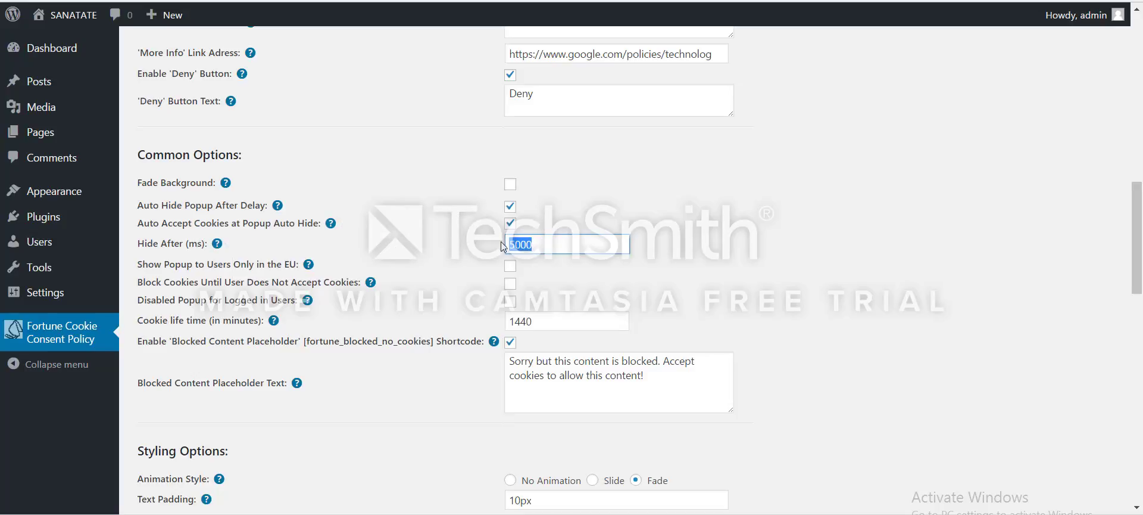
{"action": "left_click_drag", "start_coordinate": [536, 244], "coordinate": [490, 247]}
{"action": "double_click", "coordinate": [521, 243]}
{"action": "left_click_drag", "start_coordinate": [532, 244], "coordinate": [504, 244]}
{"action": "left_click_drag", "start_coordinate": [529, 245], "coordinate": [507, 244]}
{"action": "left_click_drag", "start_coordinate": [534, 245], "coordinate": [511, 244]}
{"action": "left_click", "coordinate": [534, 245]}
{"action": "left_click", "coordinate": [534, 245]}
Turn off Auto Accept Cookies at Popup Auto Hide and try to save the settings.
{"action": "left_click", "coordinate": [510, 223]}
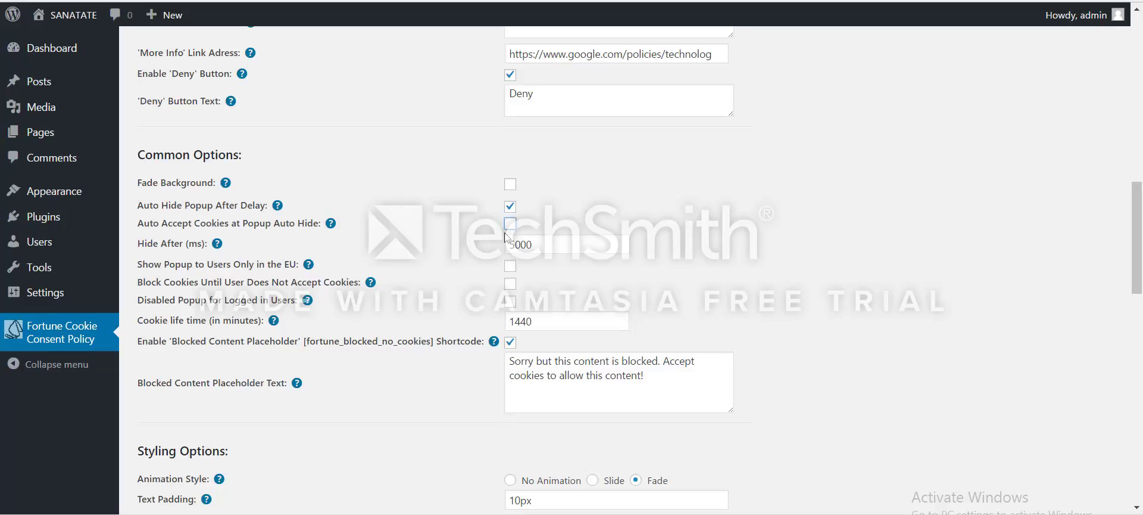
{"action": "scroll", "coordinate": [344, 398], "scroll_direction": "down", "scroll_amount": 15}
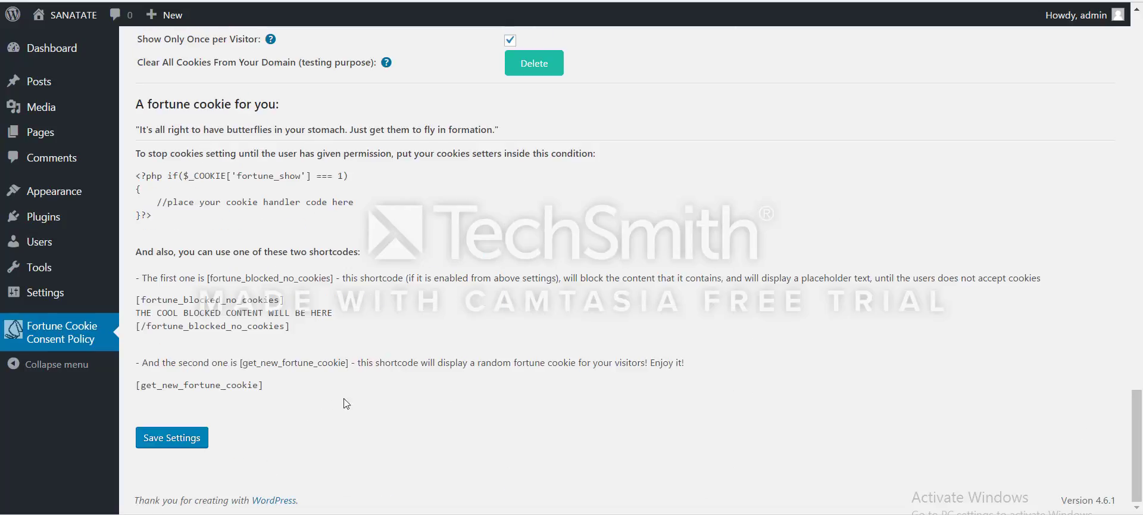
{"action": "left_click", "coordinate": [171, 438]}
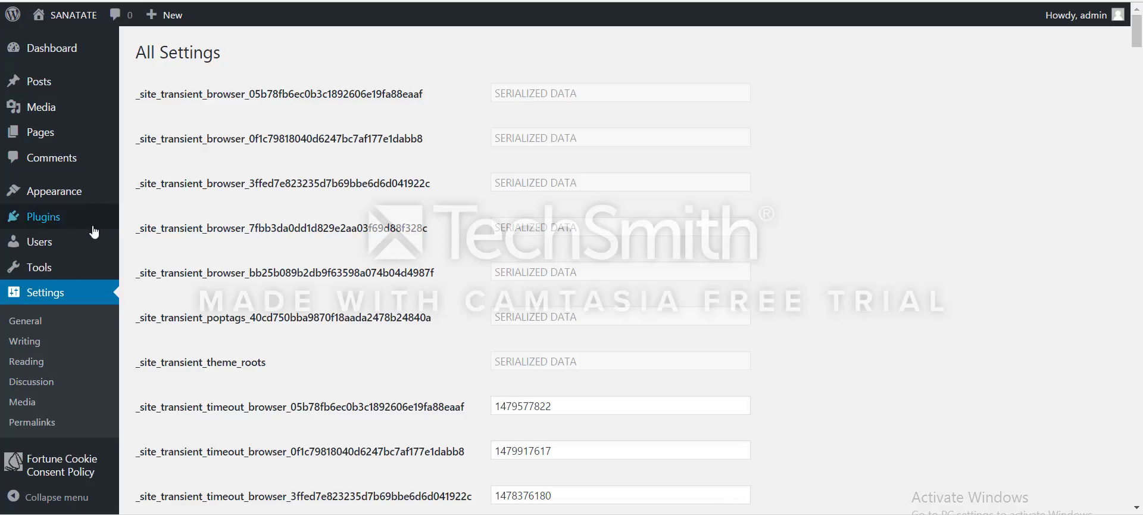
Reopen the Fortune Cookie Consent Policy settings, turn on Auto Hide Popup After Delay and save.
{"action": "left_click", "coordinate": [59, 462]}
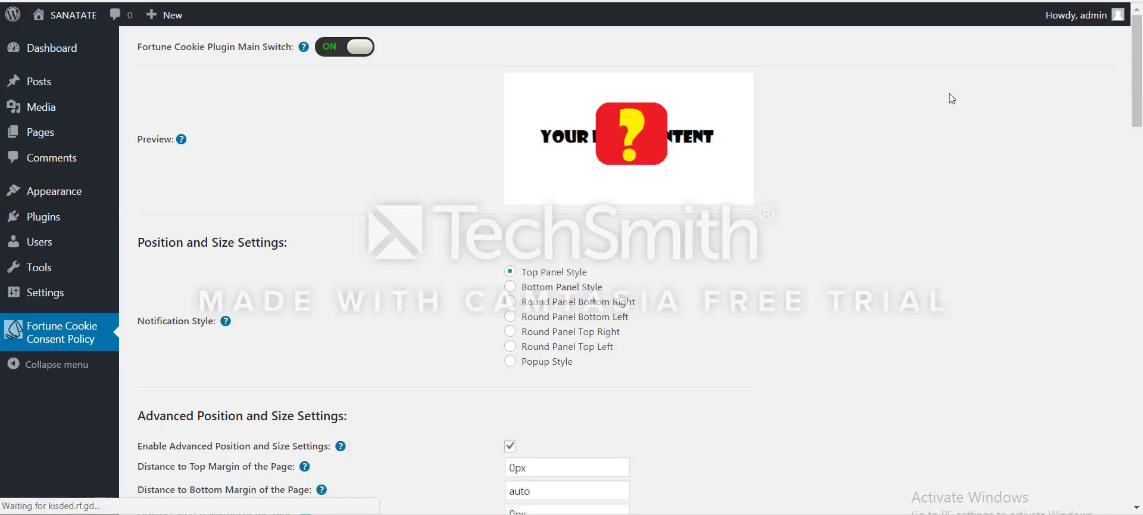
{"action": "left_click_drag", "start_coordinate": [1137, 72], "coordinate": [1123, 240]}
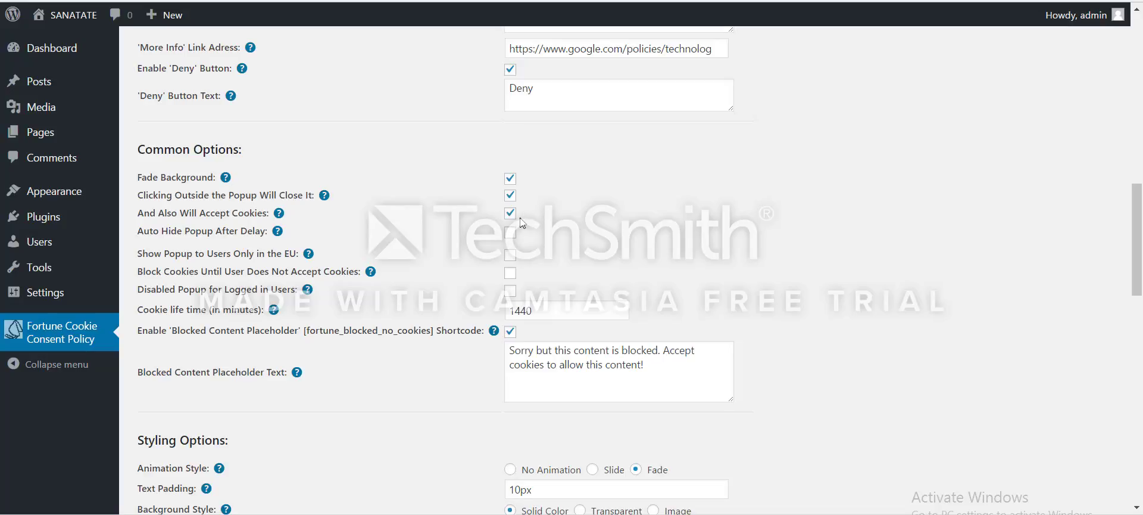
{"action": "left_click", "coordinate": [511, 234]}
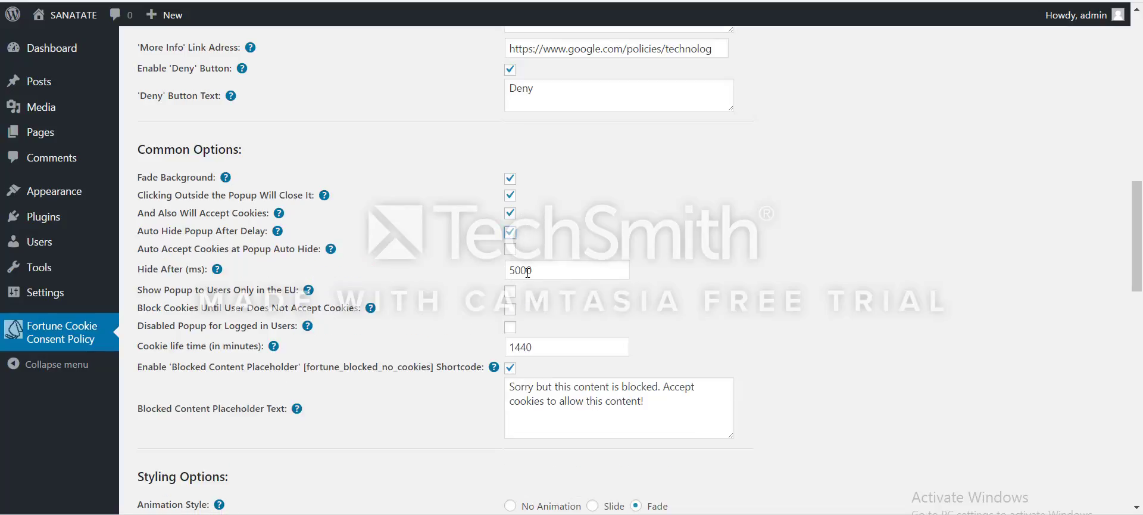
{"action": "scroll", "coordinate": [500, 358], "scroll_direction": "down", "scroll_amount": 12}
{"action": "scroll", "coordinate": [358, 423], "scroll_direction": "down", "scroll_amount": 3}
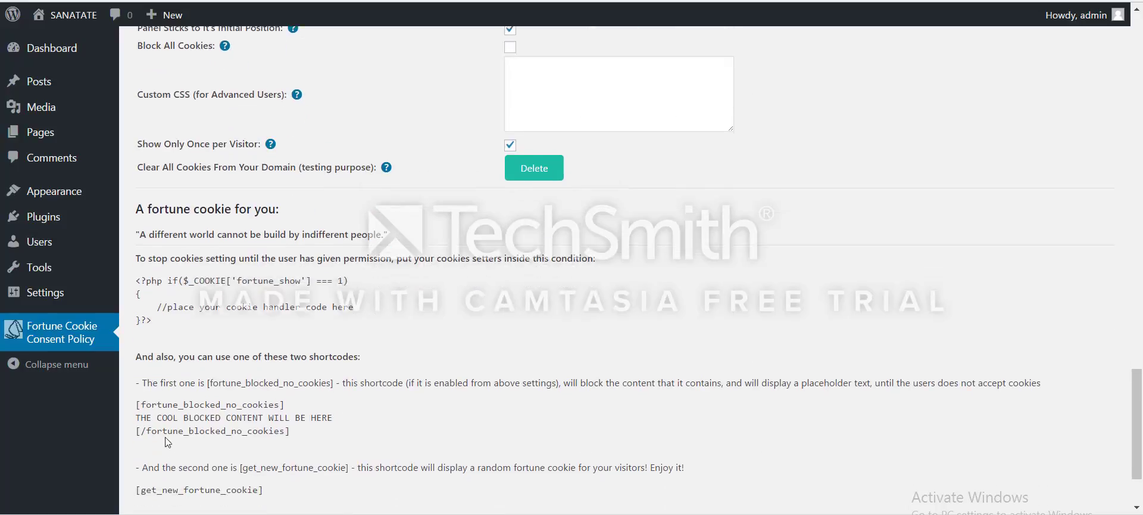
{"action": "left_click", "coordinate": [172, 437]}
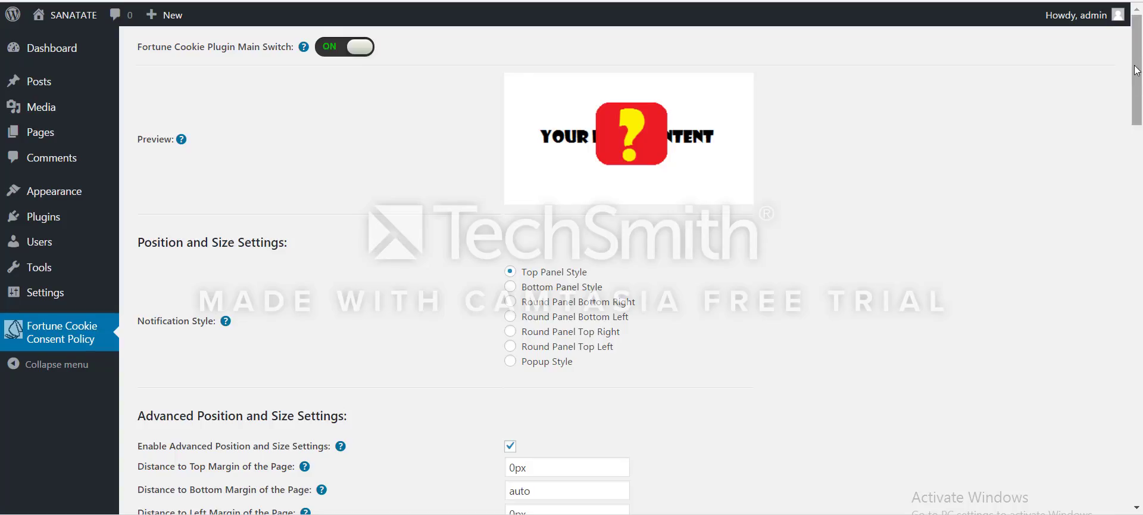
Turn off Auto Hide Popup After Delay and turn on Show Popup to Users Only in the EU.
{"action": "left_click_drag", "start_coordinate": [1135, 90], "coordinate": [1120, 252]}
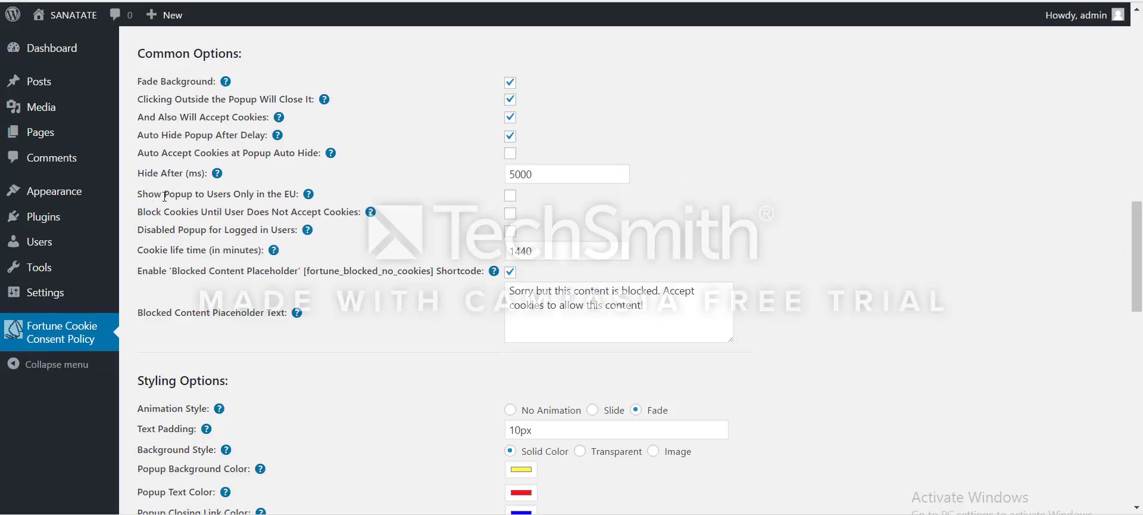
{"action": "left_click_drag", "start_coordinate": [154, 195], "coordinate": [296, 195]}
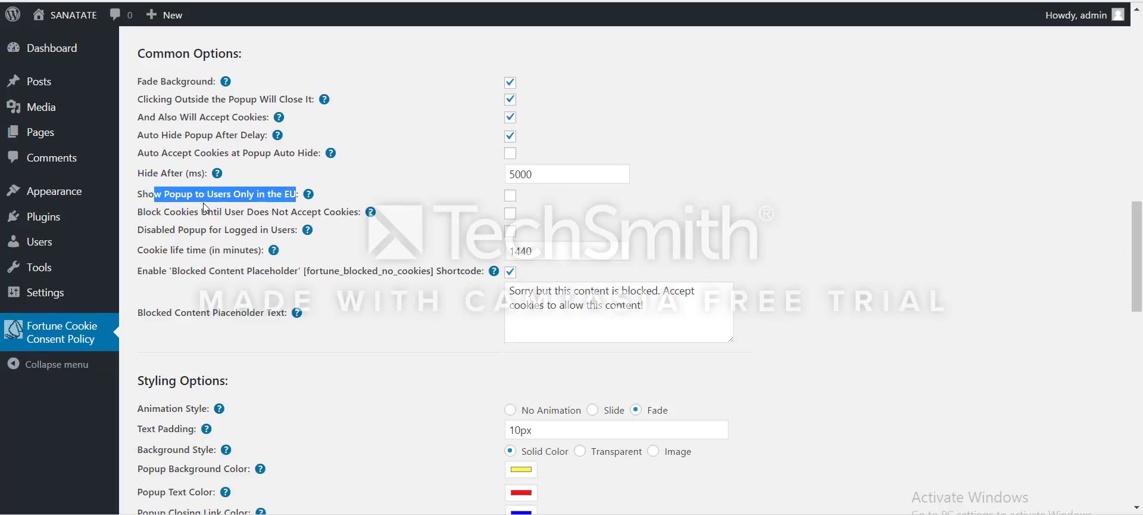
{"action": "left_click", "coordinate": [182, 197]}
{"action": "left_click_drag", "start_coordinate": [166, 194], "coordinate": [322, 197]}
{"action": "left_click", "coordinate": [511, 139]}
{"action": "left_click", "coordinate": [510, 159]}
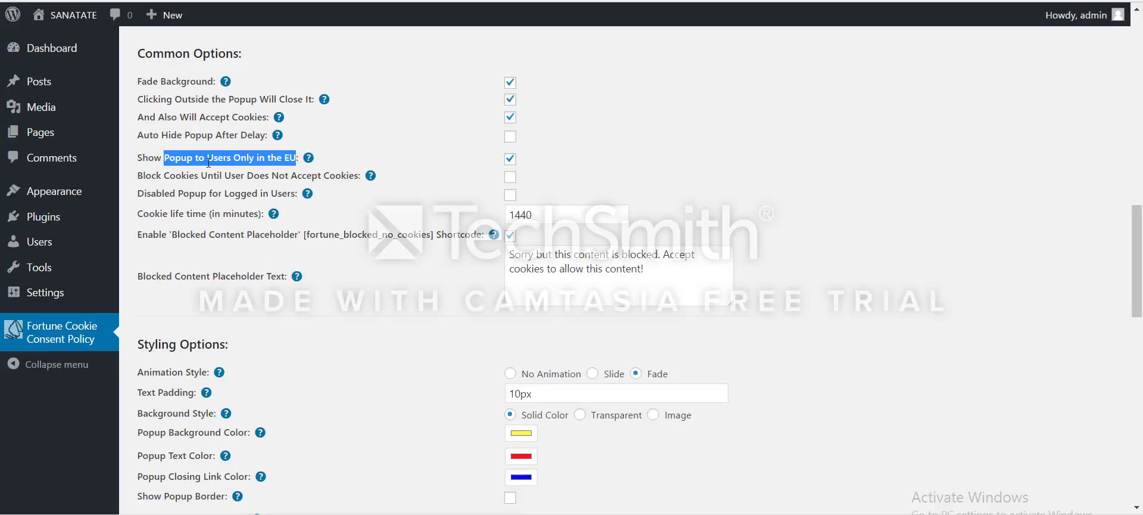
Examine the label of the Show Popup to Users Only in the EU option, focusing on its EU restriction.
{"action": "left_click", "coordinate": [208, 159]}
{"action": "left_click_drag", "start_coordinate": [222, 160], "coordinate": [295, 162]}
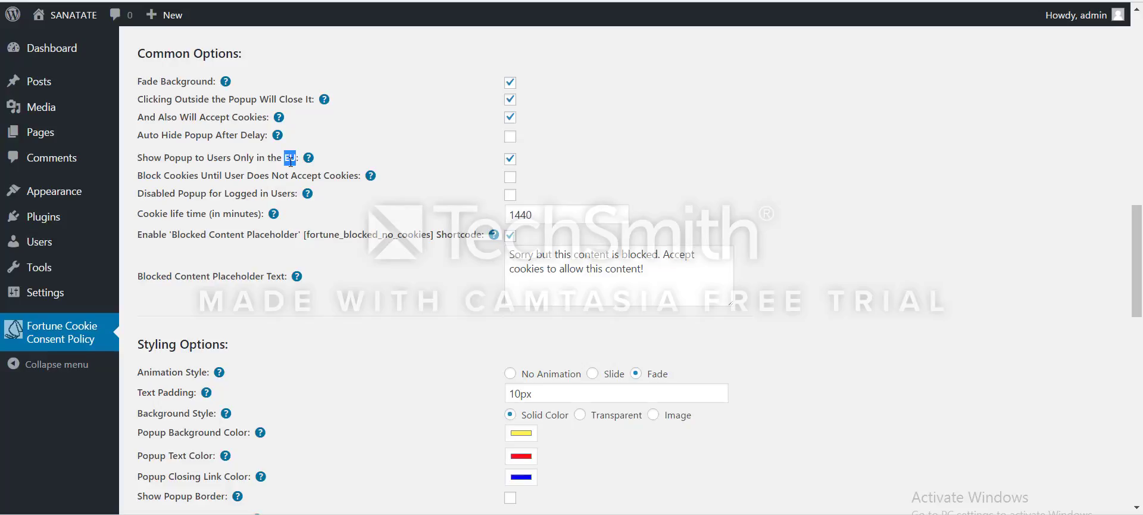
{"action": "left_click", "coordinate": [289, 158]}
{"action": "left_click_drag", "start_coordinate": [284, 158], "coordinate": [293, 158]}
{"action": "left_click", "coordinate": [295, 159]}
{"action": "left_click_drag", "start_coordinate": [287, 159], "coordinate": [296, 157]}
{"action": "left_click", "coordinate": [419, 158]}
{"action": "left_click_drag", "start_coordinate": [140, 157], "coordinate": [304, 159]}
{"action": "left_click", "coordinate": [415, 145]}
Turn on Block Cookies Until User Does Not Accept Cookies in the common options.
{"action": "left_click_drag", "start_coordinate": [147, 173], "coordinate": [360, 176]}
{"action": "triple_click", "coordinate": [359, 177]}
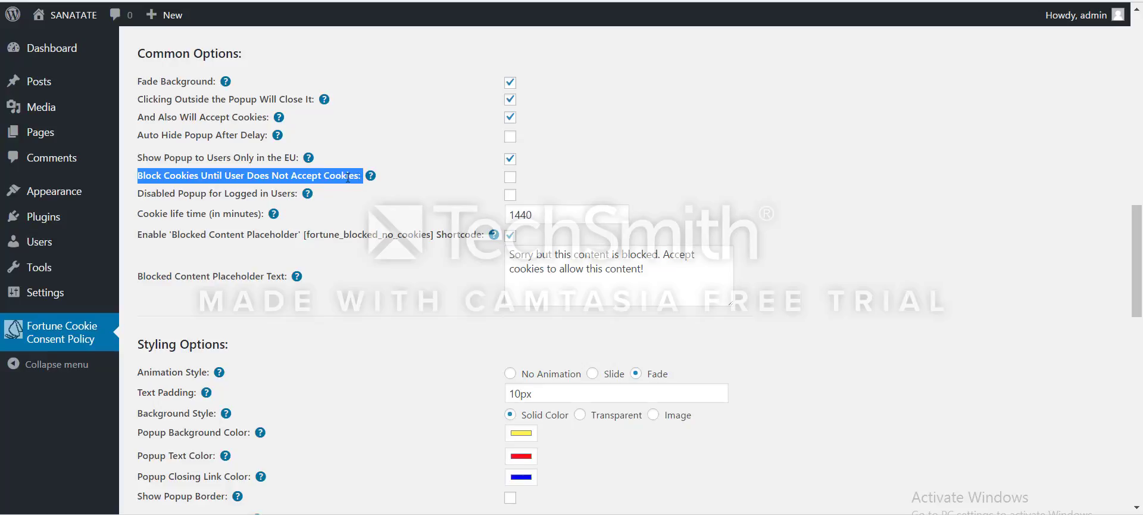
{"action": "left_click", "coordinate": [510, 176]}
{"action": "left_click", "coordinate": [470, 181]}
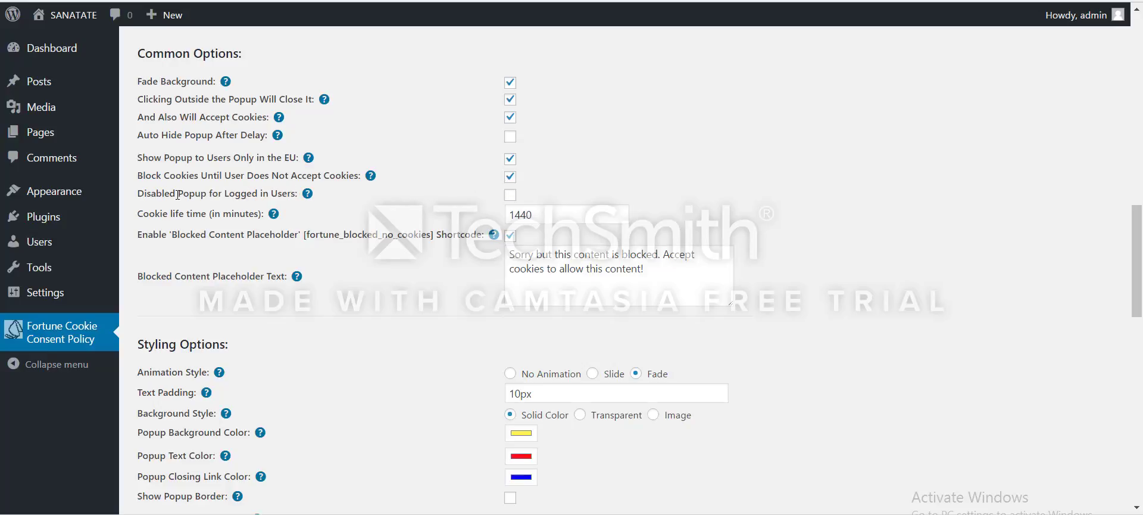
Turn off Show Popup to Users Only in the EU and Block Cookies Until User Does Not Accept Cookies in the common options.
{"action": "left_click_drag", "start_coordinate": [138, 193], "coordinate": [304, 191]}
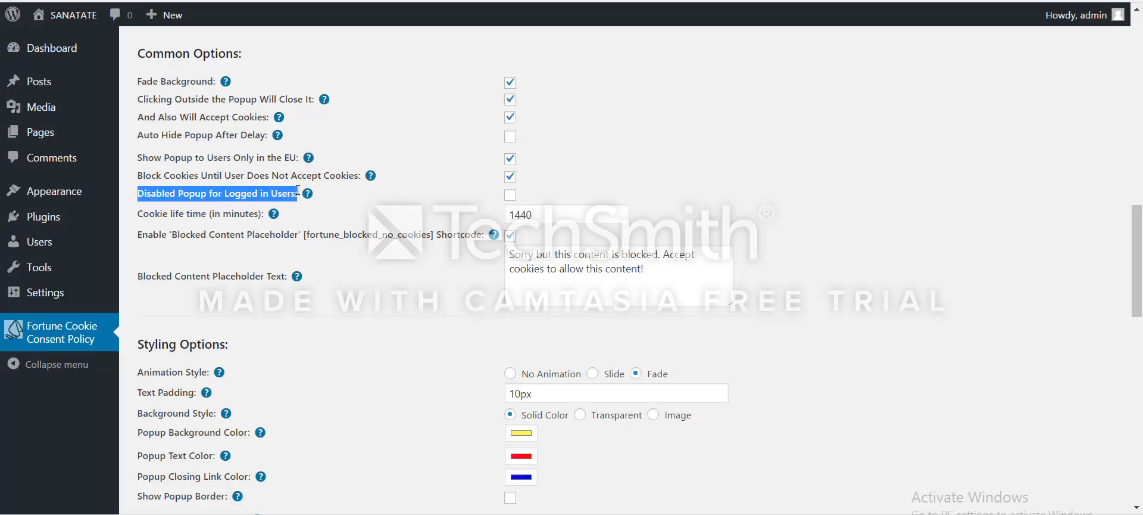
{"action": "left_click", "coordinate": [510, 195]}
{"action": "left_click", "coordinate": [510, 176]}
{"action": "left_click", "coordinate": [511, 159]}
{"action": "left_click", "coordinate": [511, 197]}
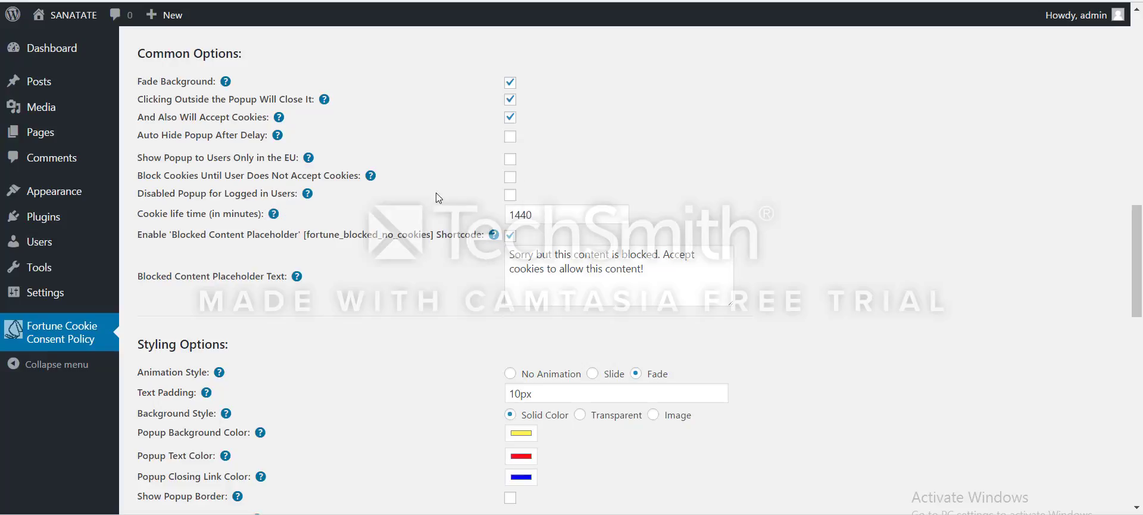
Examine the Cookie life time (in minutes) option and its current value in the common options.
{"action": "left_click_drag", "start_coordinate": [144, 213], "coordinate": [232, 213]}
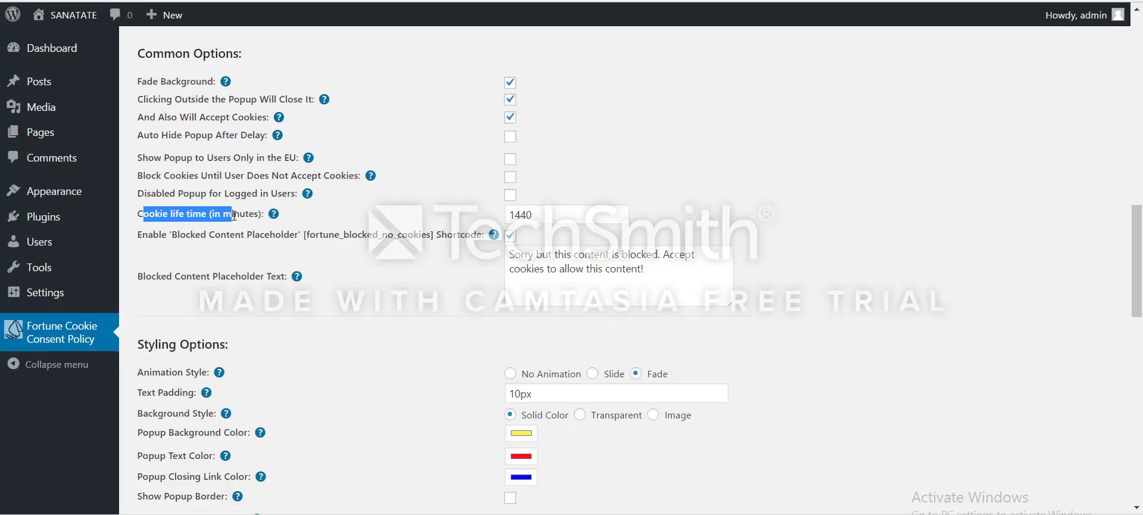
{"action": "left_click", "coordinate": [547, 215]}
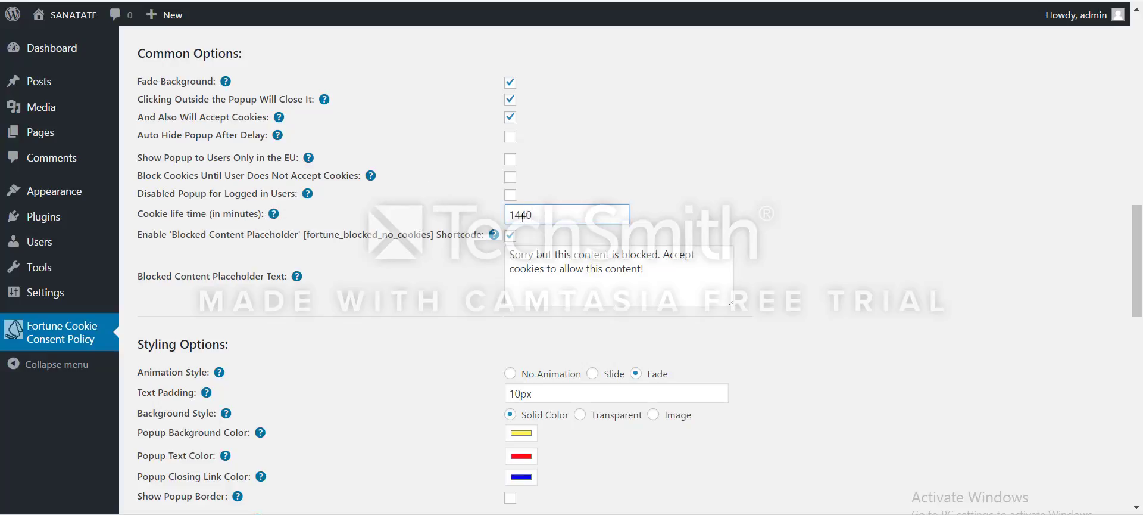
{"action": "double_click", "coordinate": [522, 216]}
{"action": "left_click", "coordinate": [523, 215]}
{"action": "left_click_drag", "start_coordinate": [528, 209], "coordinate": [506, 213]}
{"action": "left_click", "coordinate": [494, 210]}
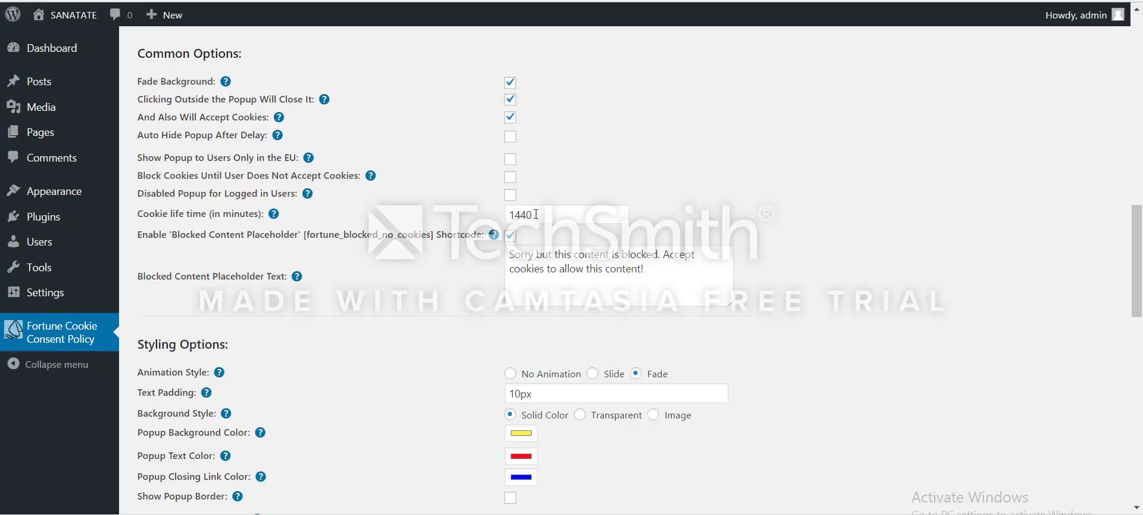
{"action": "left_click_drag", "start_coordinate": [535, 214], "coordinate": [507, 214]}
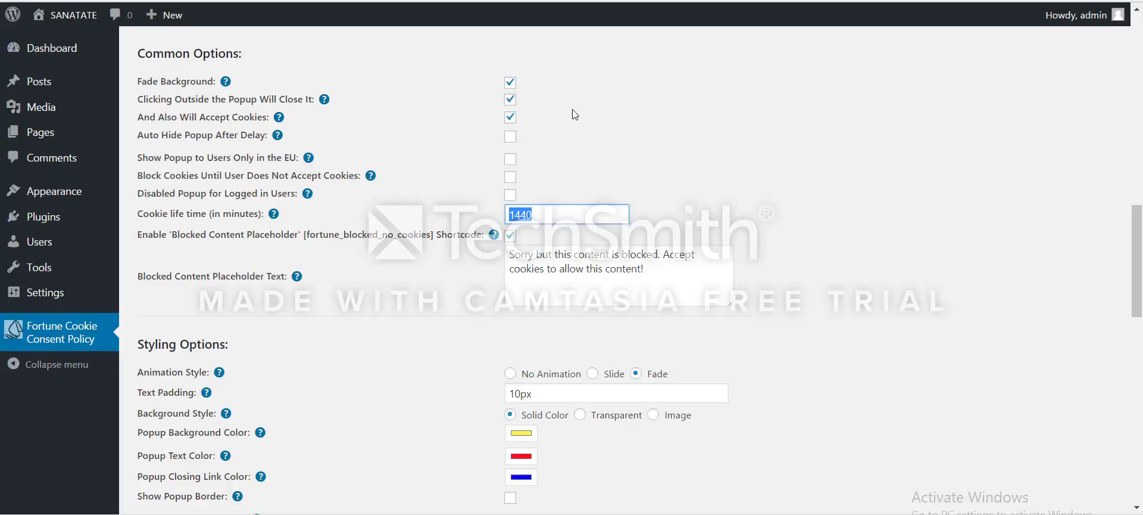
{"action": "left_click", "coordinate": [534, 215]}
{"action": "left_click_drag", "start_coordinate": [524, 214], "coordinate": [387, 218]}
{"action": "mouse_move", "coordinate": [273, 213]}
{"action": "mouse_move", "coordinate": [1138, 242]}
{"action": "left_mouse_down"}
{"action": "mouse_move", "coordinate": [1139, 220]}
{"action": "mouse_move", "coordinate": [1140, 238]}
{"action": "left_mouse_up"}
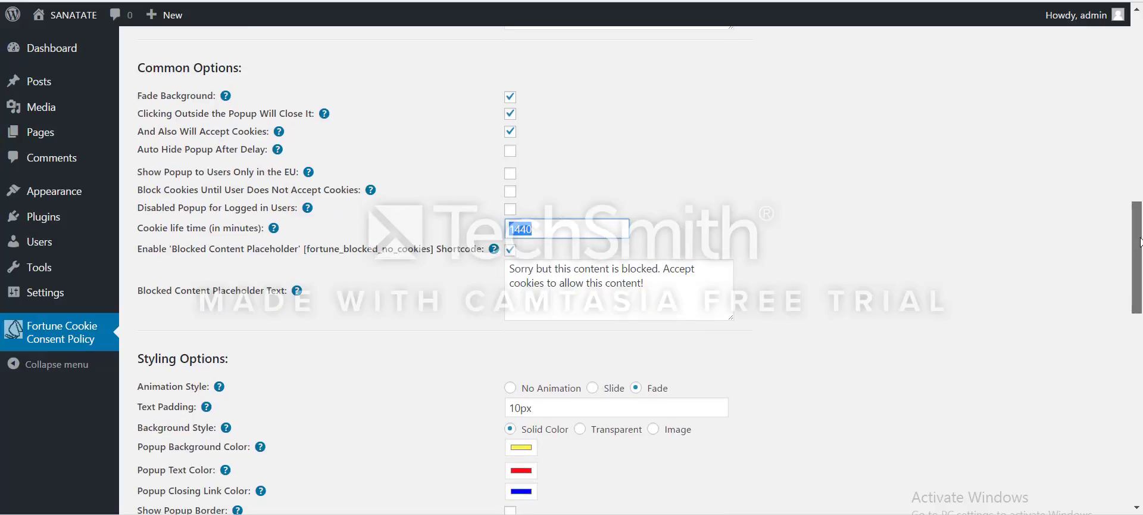
{"action": "left_click", "coordinate": [535, 230]}
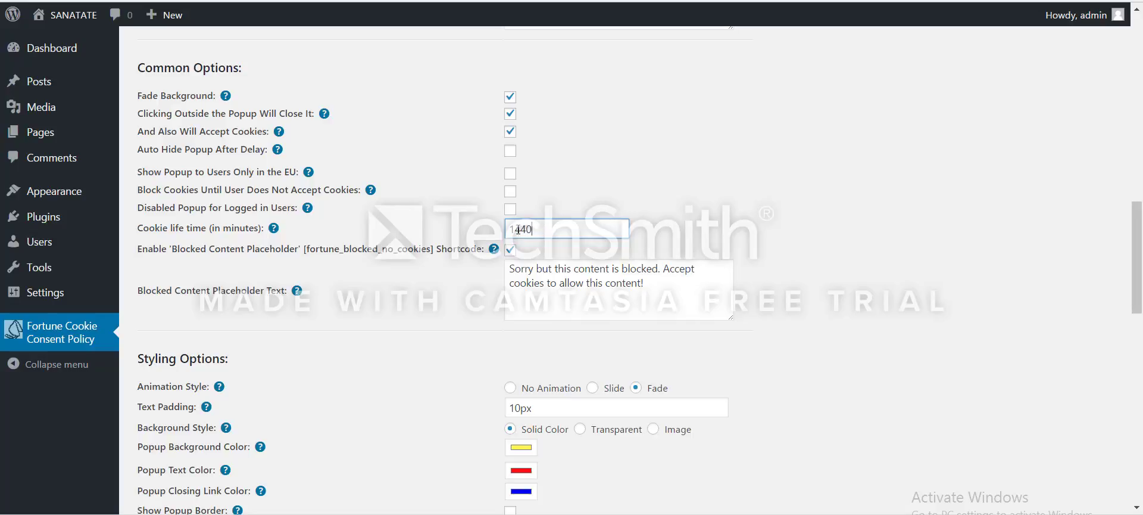
{"action": "double_click", "coordinate": [518, 230]}
{"action": "left_click", "coordinate": [480, 230]}
{"action": "double_click", "coordinate": [541, 236]}
{"action": "left_click", "coordinate": [493, 238]}
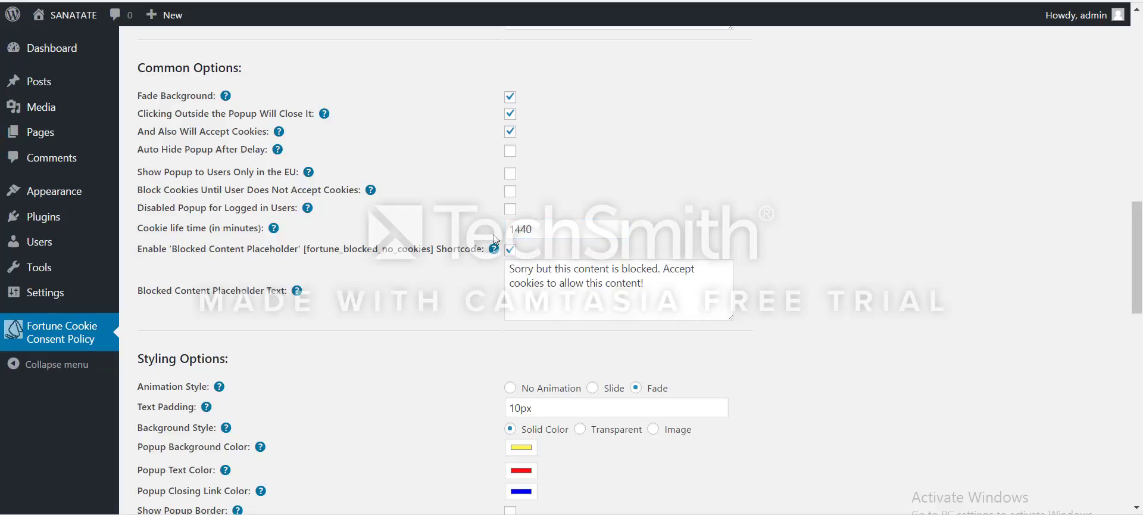
{"action": "double_click", "coordinate": [530, 230]}
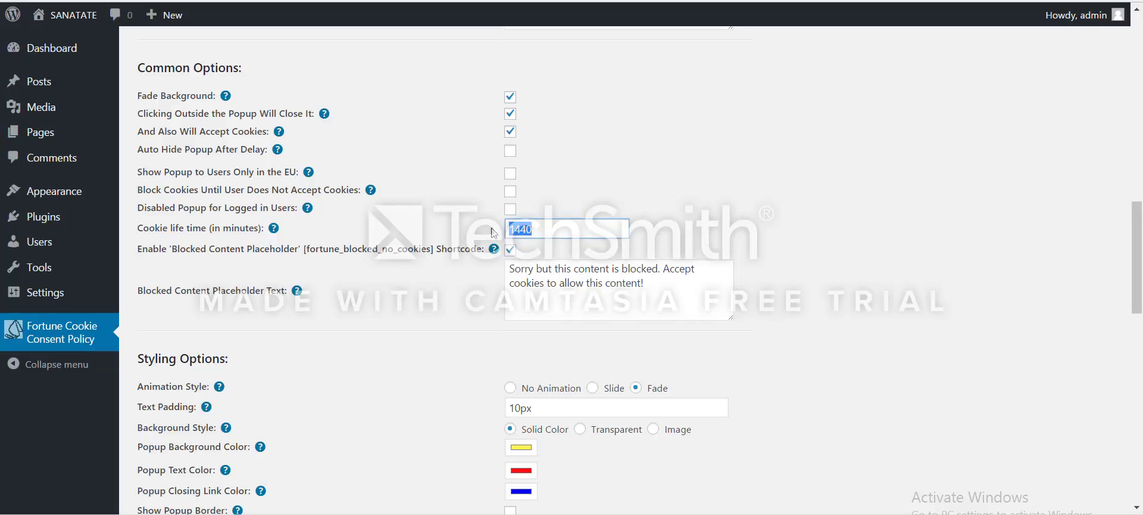
{"action": "left_click", "coordinate": [493, 232]}
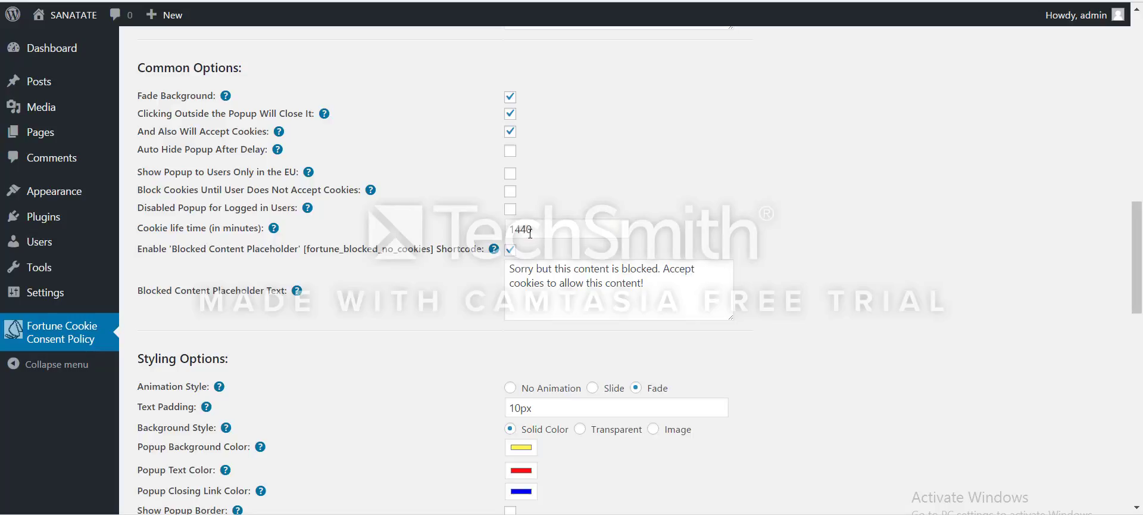
Save the plugin settings, check the consent popup on the blog and deny cookies.
{"action": "left_click_drag", "start_coordinate": [1139, 255], "coordinate": [1142, 449]}
{"action": "left_click", "coordinate": [181, 440]}
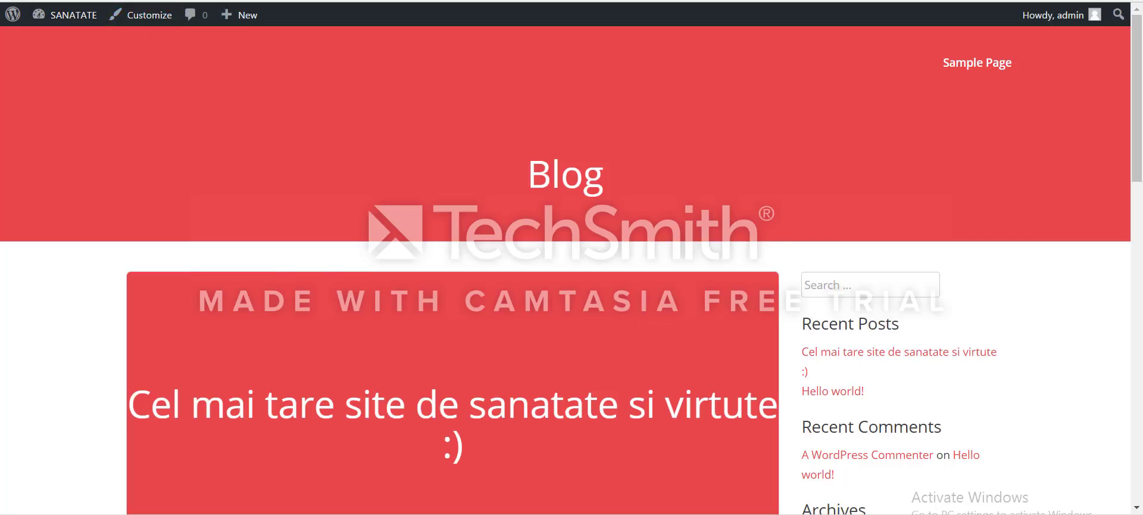
{"action": "left_click", "coordinate": [577, 49]}
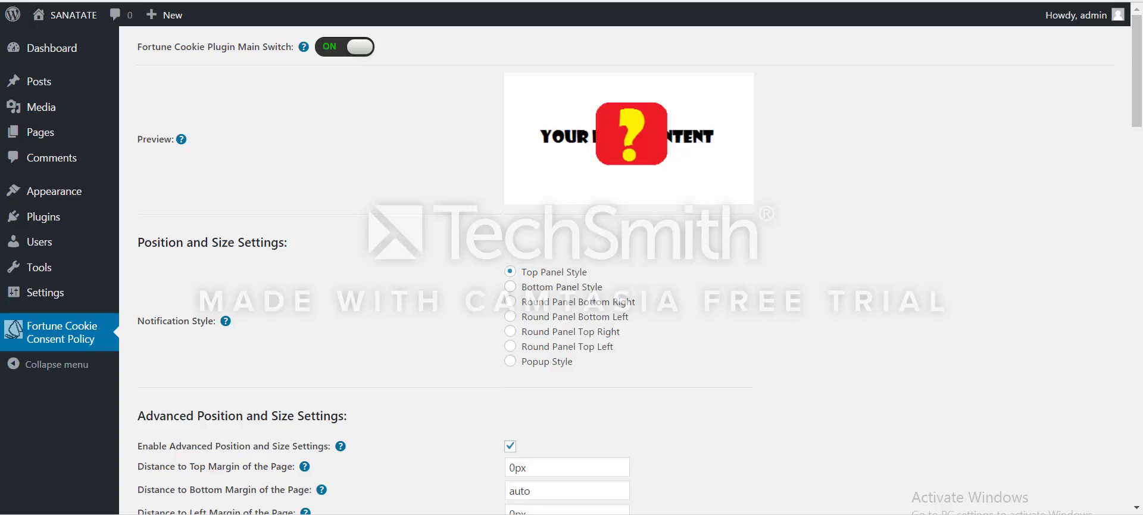
Examine the 'Blocked Content Placeholder' option and its help text on how to wrap content in the fortune_blocked_no_cookies shortcode.
{"action": "left_click_drag", "start_coordinate": [1138, 104], "coordinate": [1111, 292]}
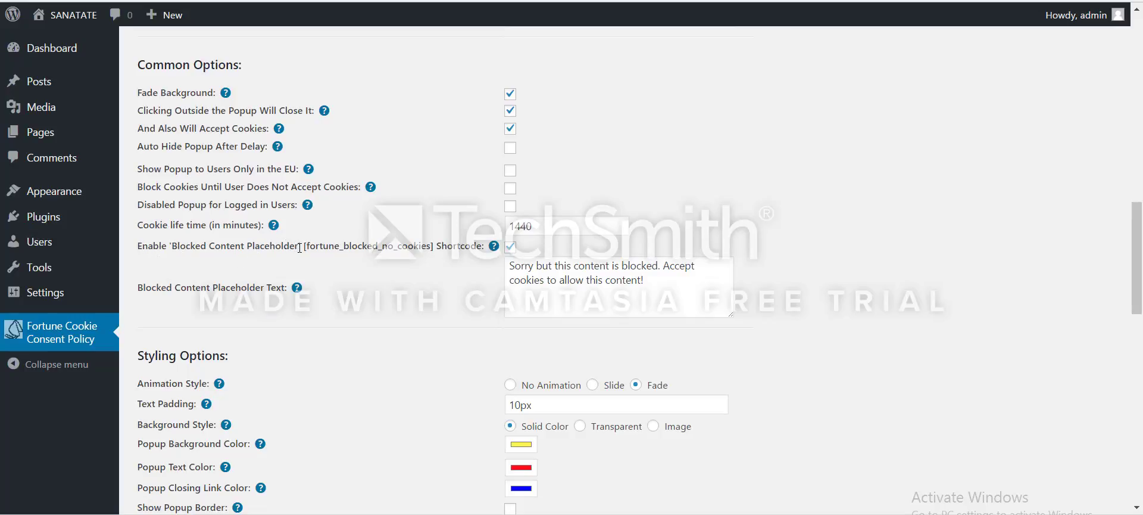
{"action": "left_click_drag", "start_coordinate": [299, 247], "coordinate": [180, 246]}
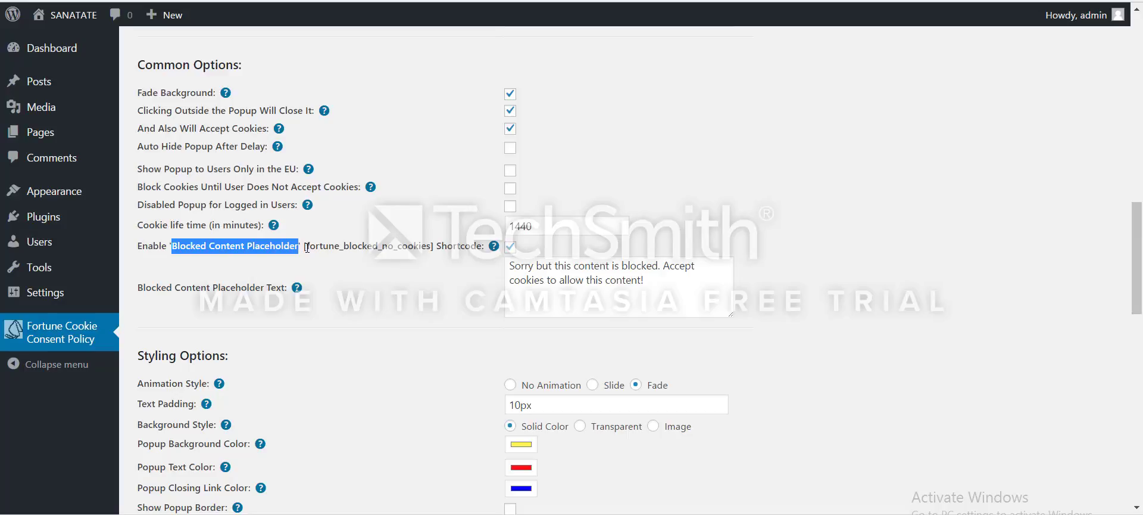
{"action": "left_click_drag", "start_coordinate": [307, 246], "coordinate": [432, 247]}
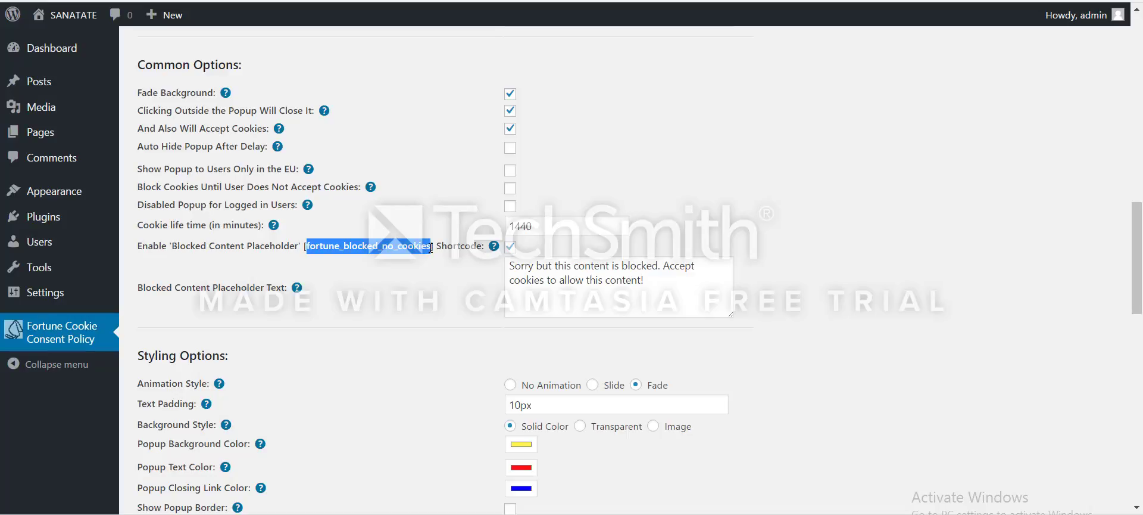
{"action": "left_click", "coordinate": [312, 247]}
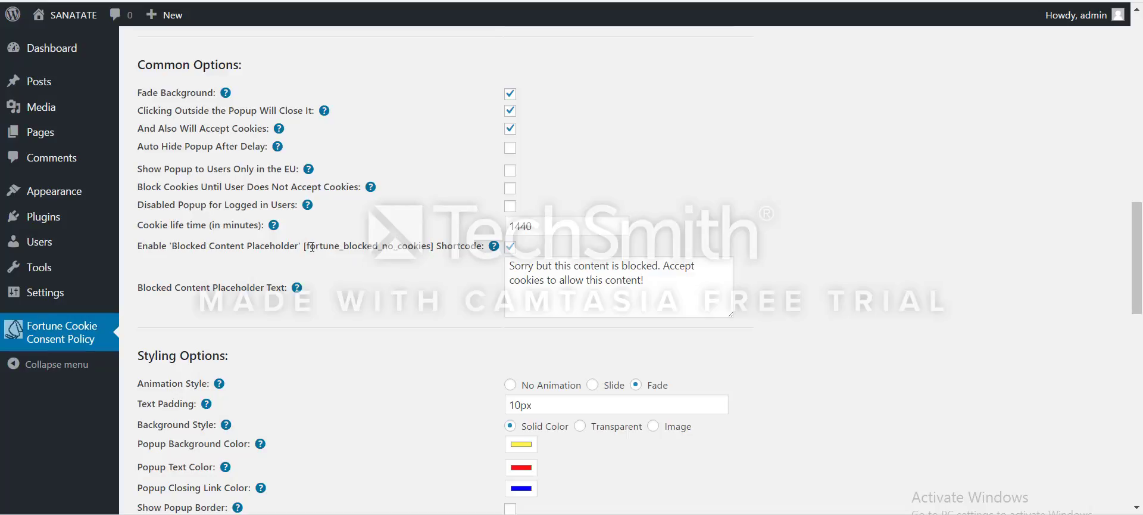
{"action": "left_click_drag", "start_coordinate": [307, 246], "coordinate": [432, 250]}
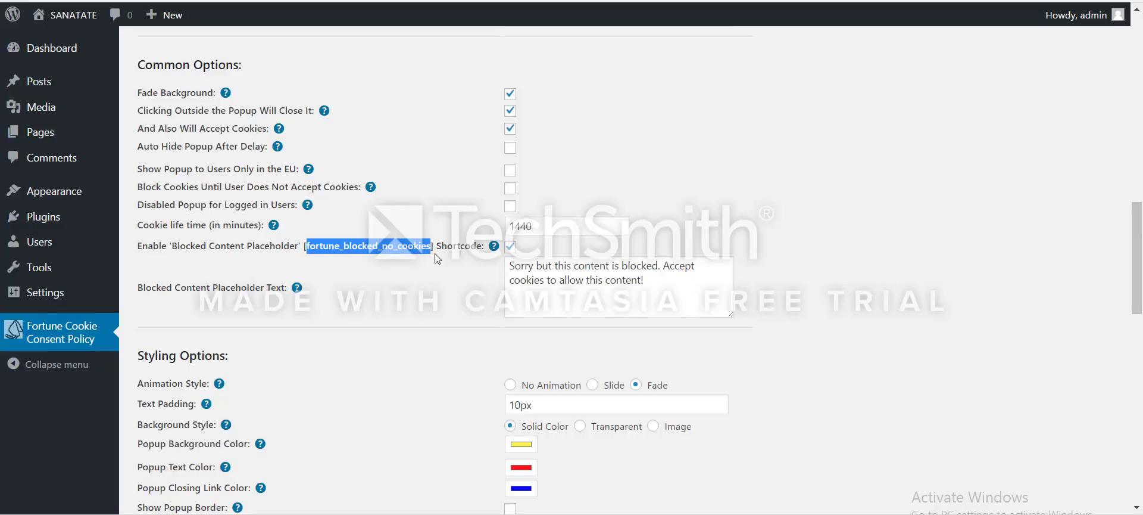
{"action": "mouse_move", "coordinate": [494, 246]}
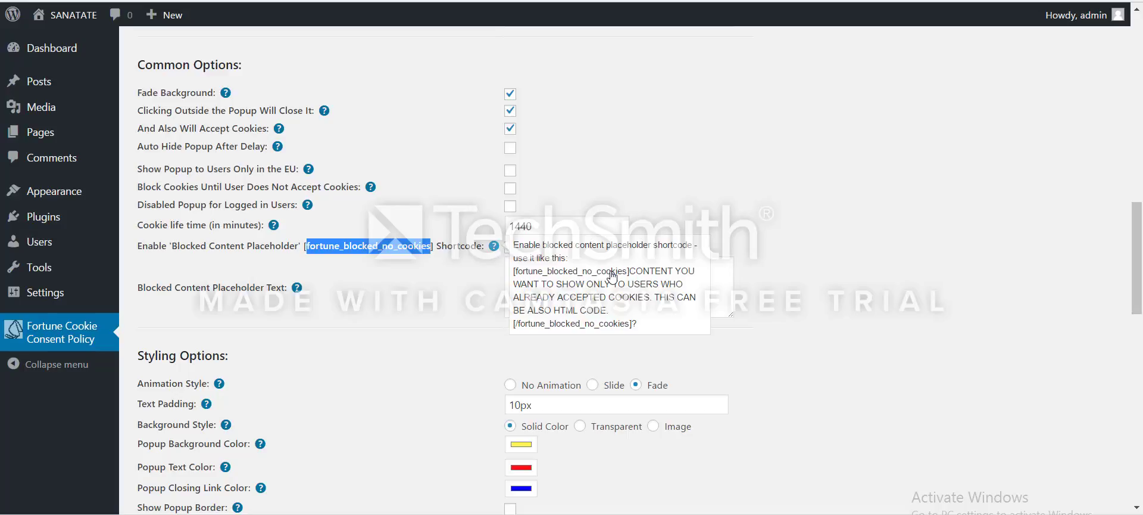
{"action": "left_click_drag", "start_coordinate": [513, 272], "coordinate": [629, 277]}
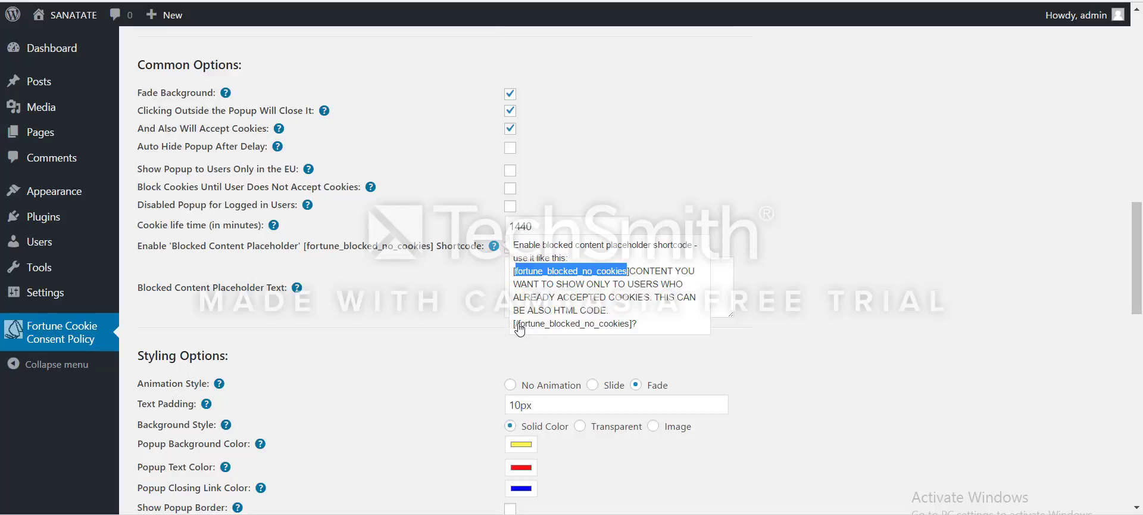
{"action": "left_click_drag", "start_coordinate": [517, 325], "coordinate": [630, 329]}
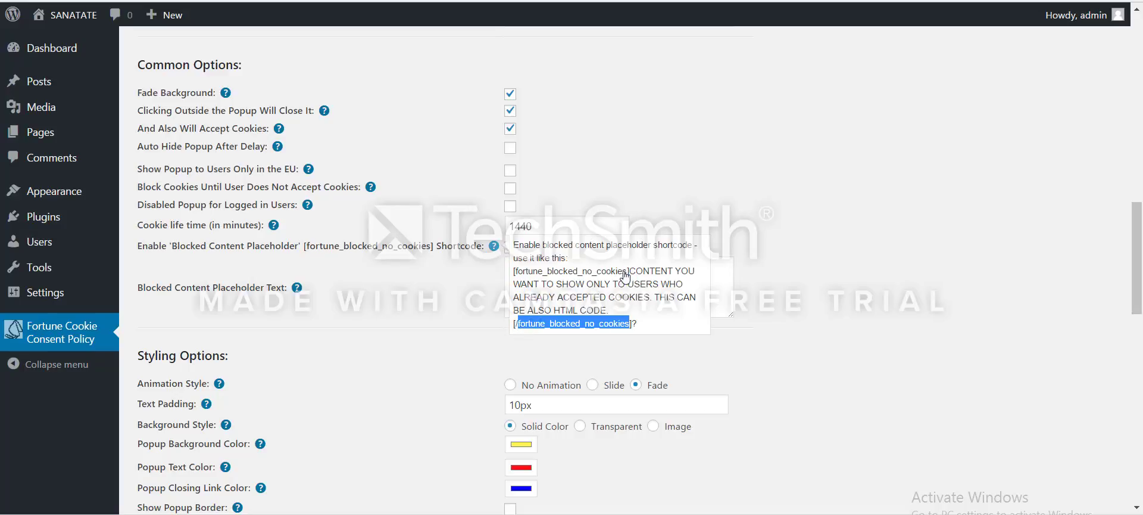
{"action": "left_click_drag", "start_coordinate": [630, 275], "coordinate": [643, 312]}
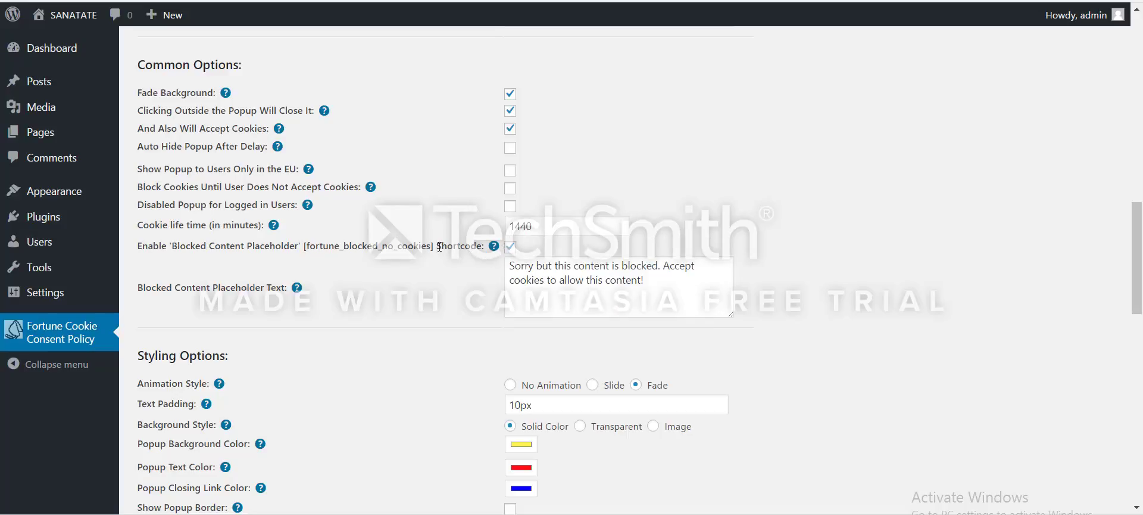
Examine the Blocked Content Placeholder Text message shown in place of blocked content.
{"action": "left_click_drag", "start_coordinate": [510, 266], "coordinate": [652, 286]}
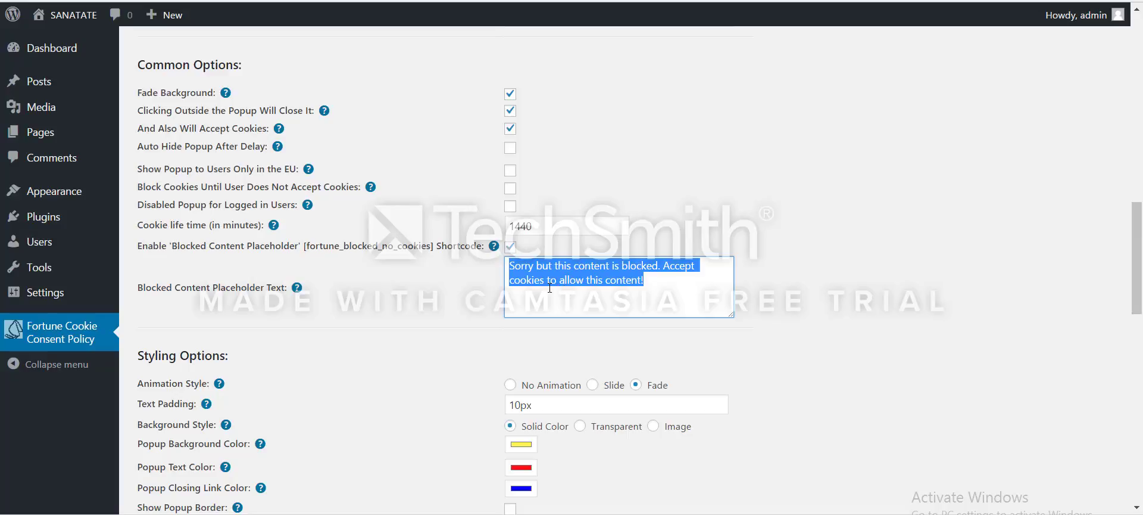
{"action": "left_click", "coordinate": [519, 276]}
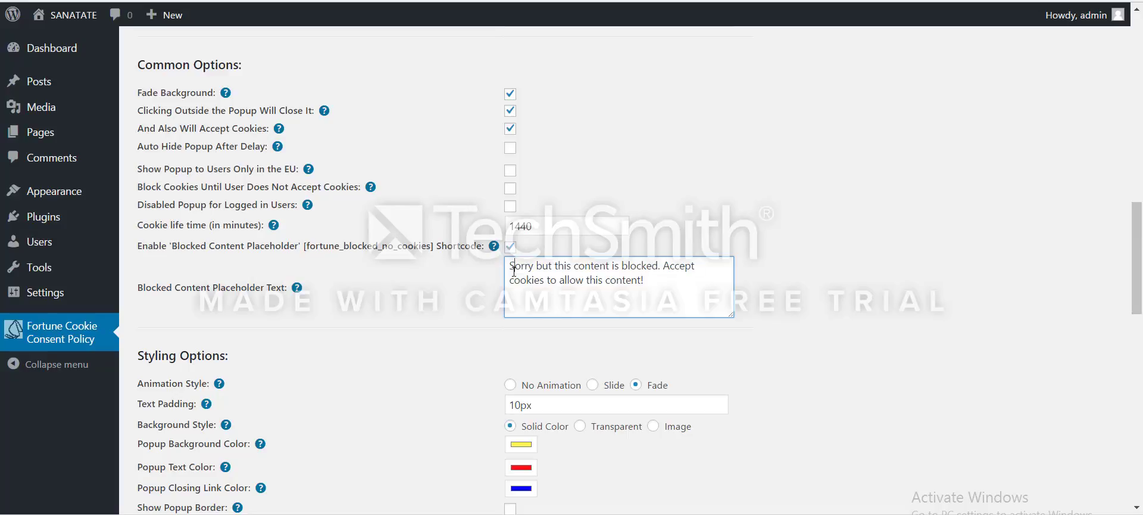
{"action": "left_click_drag", "start_coordinate": [511, 267], "coordinate": [646, 281]}
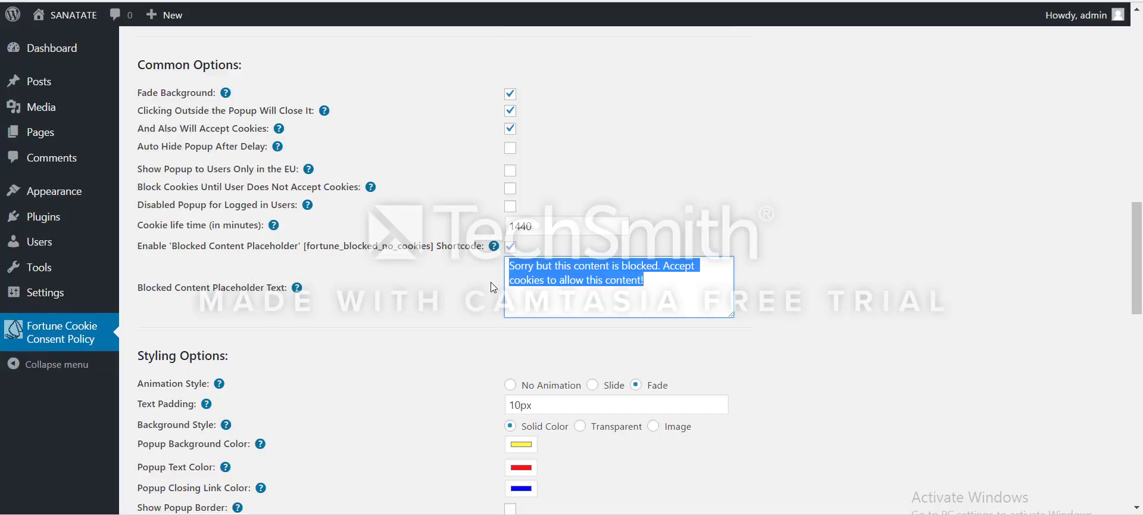
{"action": "left_click", "coordinate": [541, 282]}
{"action": "left_click_drag", "start_coordinate": [509, 266], "coordinate": [661, 284]}
{"action": "scroll", "coordinate": [507, 285], "scroll_direction": "down", "scroll_amount": 1}
{"action": "scroll", "coordinate": [507, 295], "scroll_direction": "up", "scroll_amount": 1}
{"action": "scroll", "coordinate": [506, 308], "scroll_direction": "down", "scroll_amount": 1}
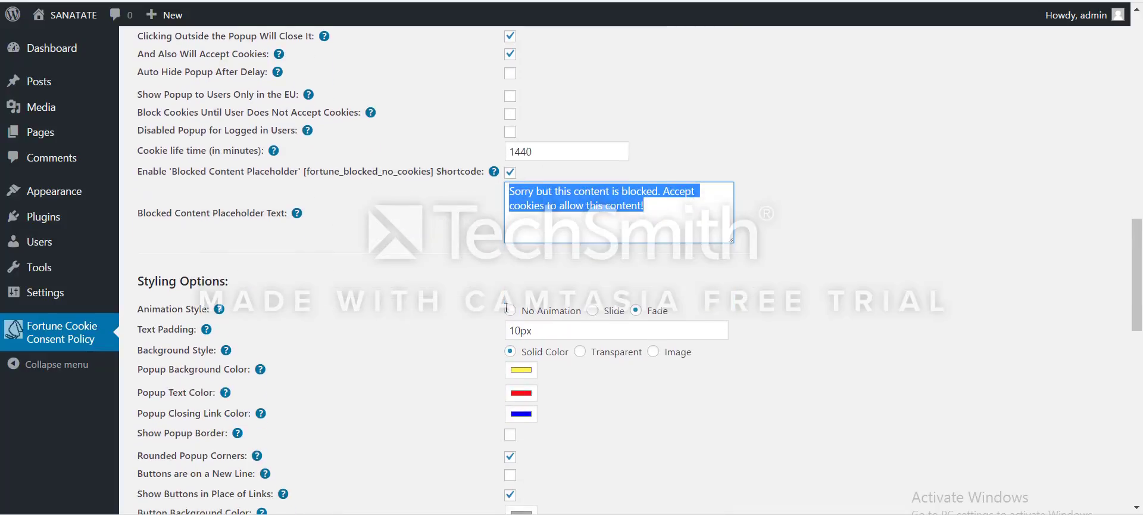
{"action": "scroll", "coordinate": [477, 313], "scroll_direction": "up", "scroll_amount": 7}
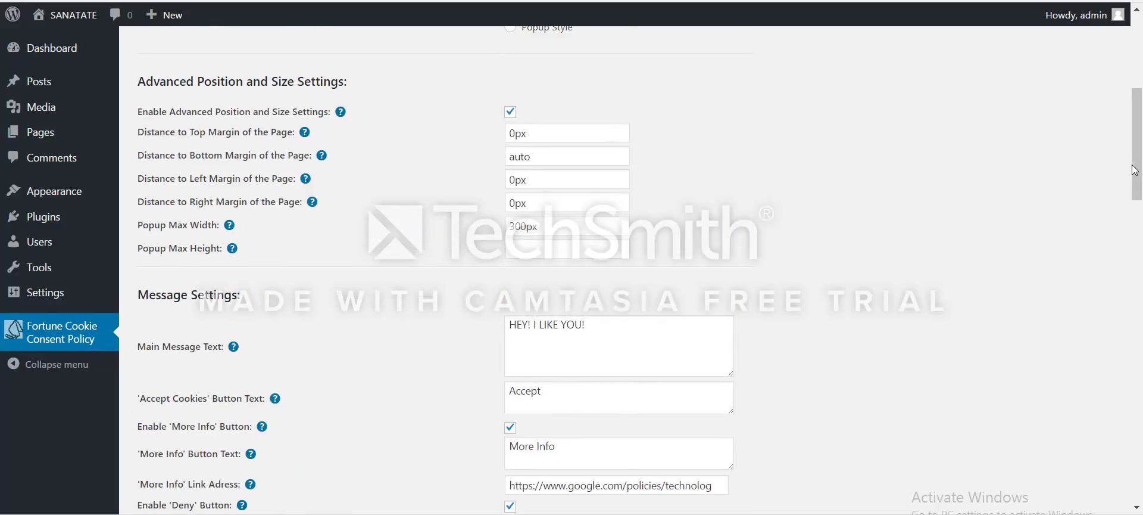
{"action": "scroll", "coordinate": [1139, 202], "scroll_direction": "down", "scroll_amount": 5}
{"action": "scroll", "coordinate": [1139, 205], "scroll_direction": "up", "scroll_amount": 2}
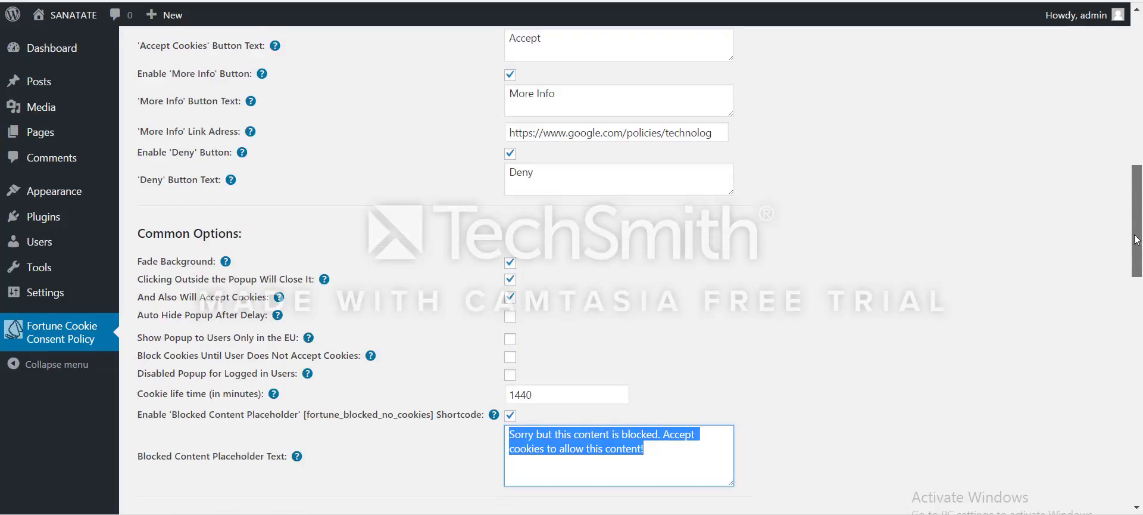
Review the Animation Style option under Styling Options, view the popup's Fade animation on the blog and deny cookies.
{"action": "left_click_drag", "start_coordinate": [1138, 205], "coordinate": [1133, 324]}
{"action": "left_click_drag", "start_coordinate": [327, 196], "coordinate": [242, 190]}
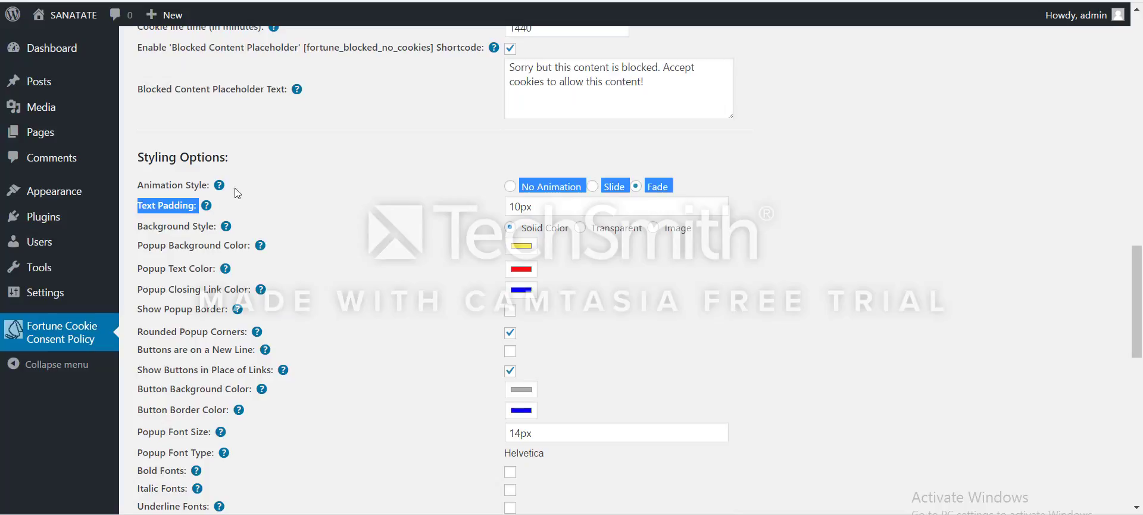
{"action": "left_click", "coordinate": [183, 181]}
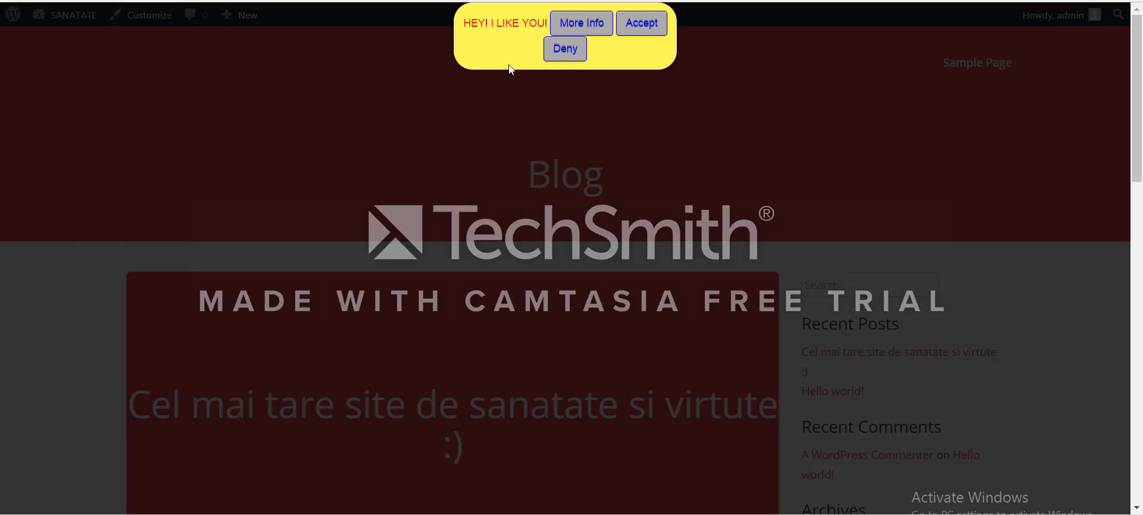
{"action": "left_click", "coordinate": [566, 49]}
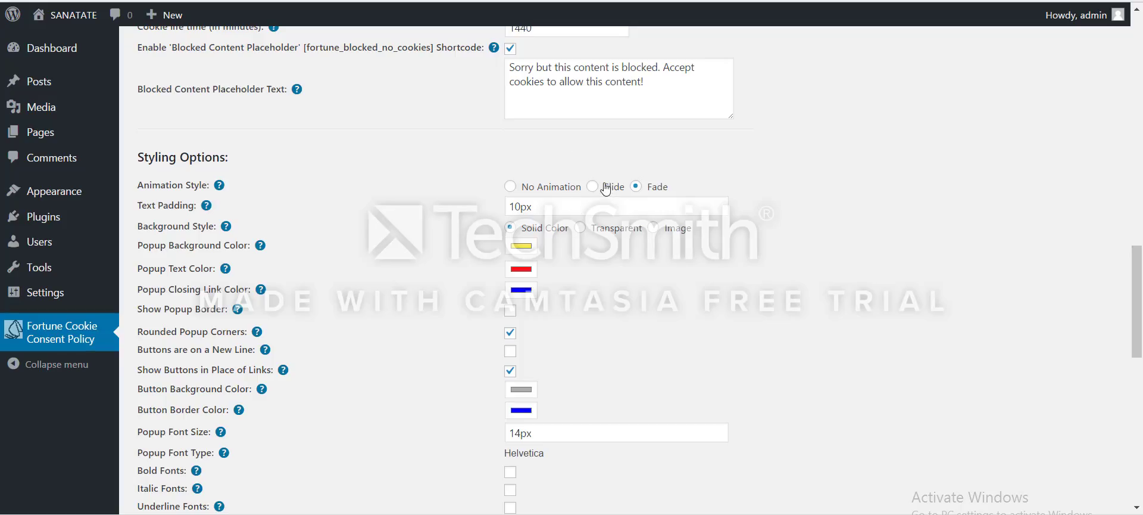
Set the Animation Style to Slide, save the settings, check the popup on the blog and deny cookies.
{"action": "left_click", "coordinate": [592, 186]}
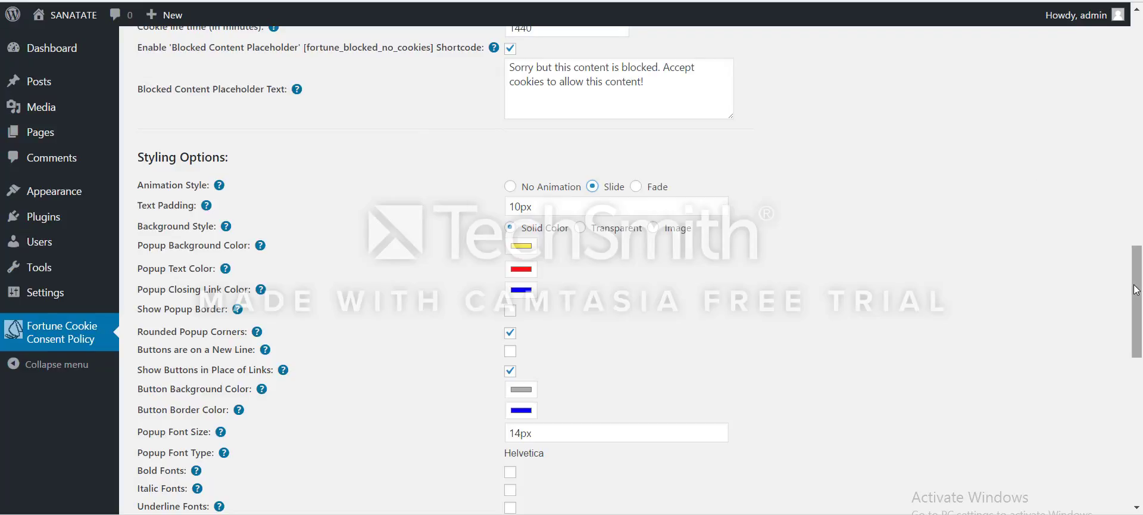
{"action": "left_click_drag", "start_coordinate": [1136, 290], "coordinate": [1136, 412]}
{"action": "scroll", "coordinate": [423, 178], "scroll_direction": "up", "scroll_amount": 4}
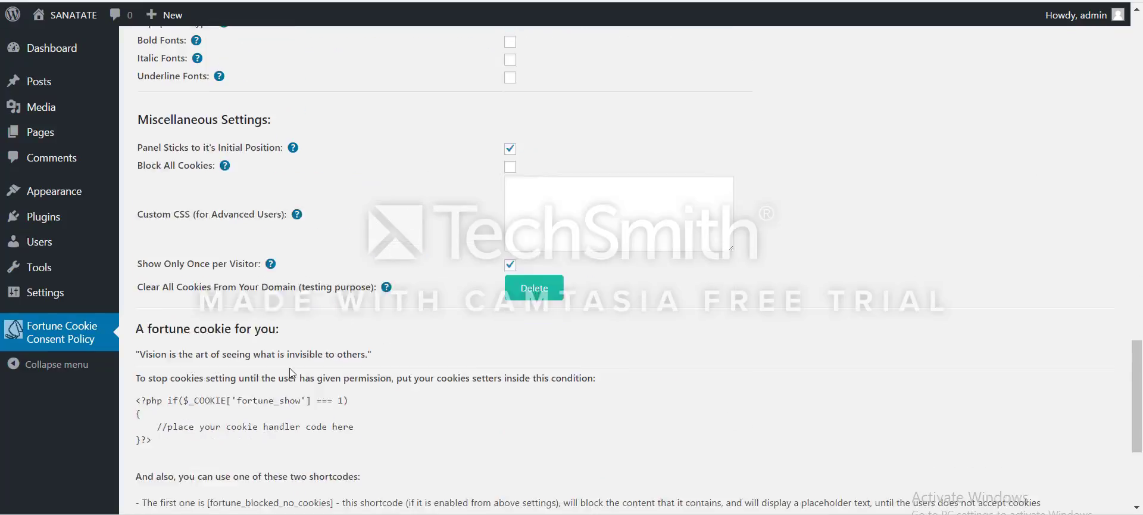
{"action": "scroll", "coordinate": [191, 440], "scroll_direction": "down", "scroll_amount": 6}
{"action": "left_click", "coordinate": [191, 440]}
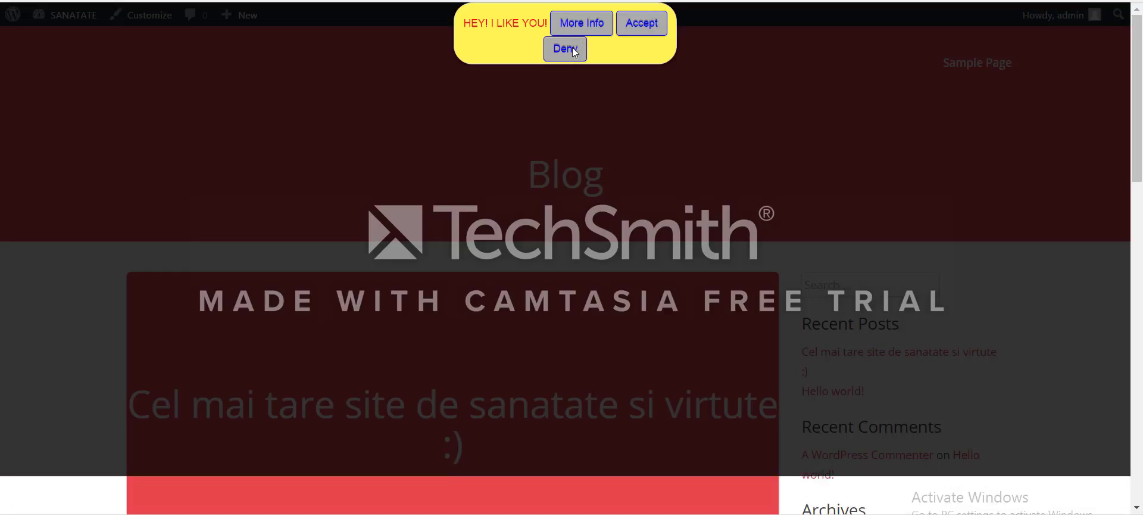
{"action": "left_click", "coordinate": [570, 50]}
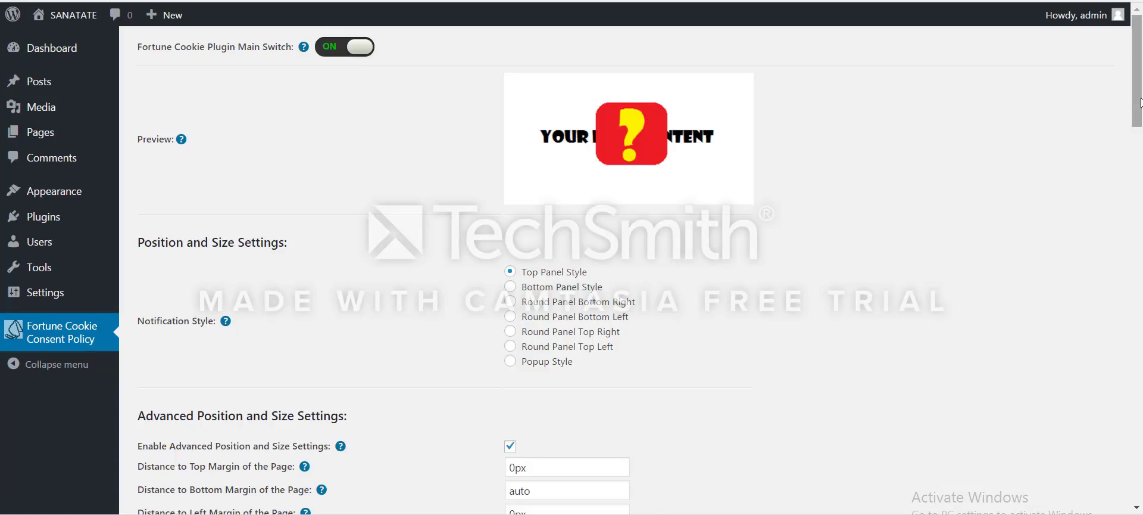
Set the Notification Style to Bottom Panel Style, save the settings, check the panel on the blog and deny cookies.
{"action": "left_click_drag", "start_coordinate": [1142, 106], "coordinate": [1137, 459]}
{"action": "left_click", "coordinate": [510, 233]}
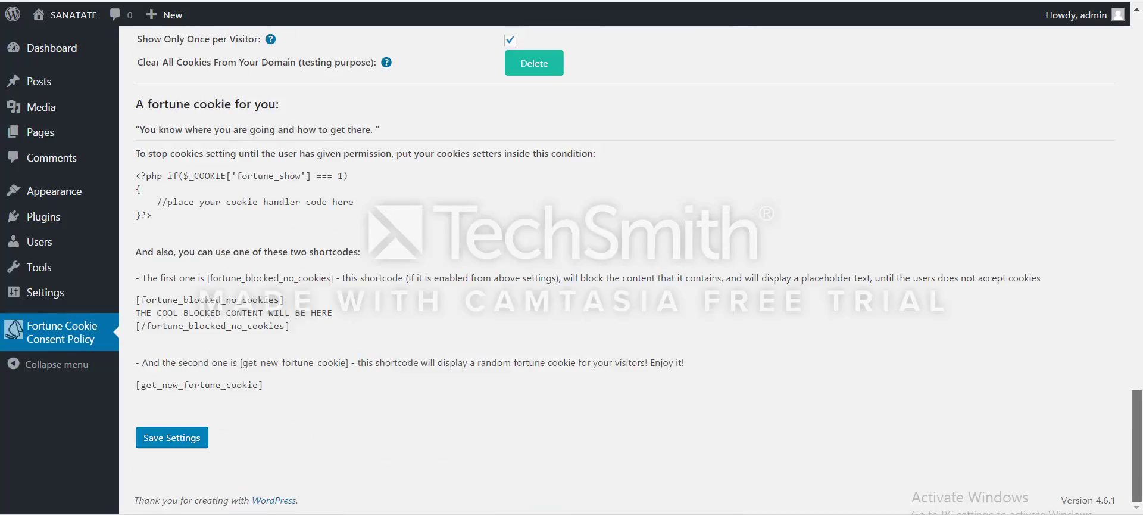
{"action": "left_click", "coordinate": [190, 437]}
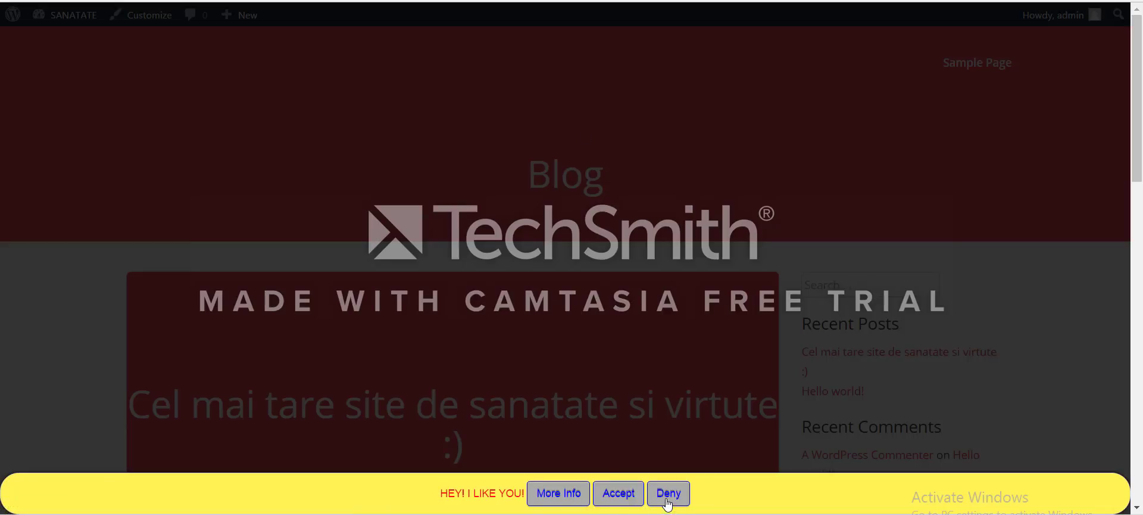
{"action": "left_click", "coordinate": [668, 505]}
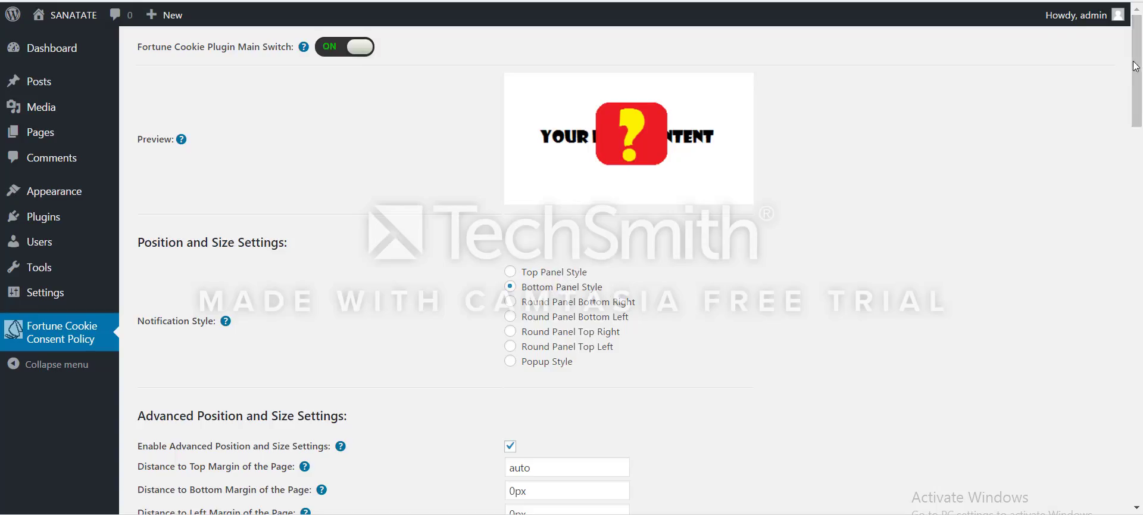
Set the Animation Style to Fade and the Text Padding to 1px under Styling Options, and save the settings.
{"action": "left_click_drag", "start_coordinate": [1135, 66], "coordinate": [1128, 285]}
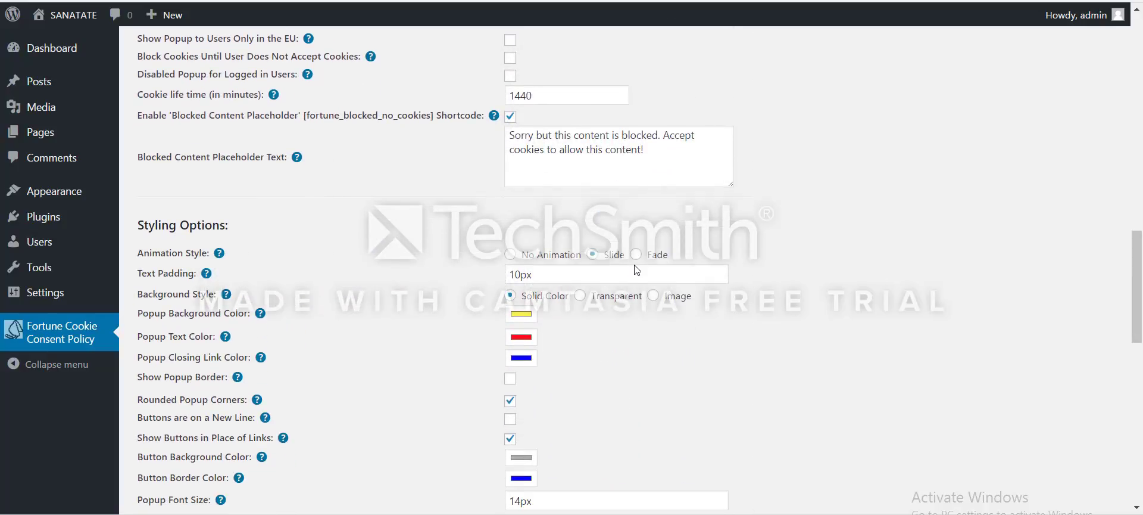
{"action": "left_click", "coordinate": [636, 254]}
{"action": "left_click_drag", "start_coordinate": [516, 276], "coordinate": [507, 281]}
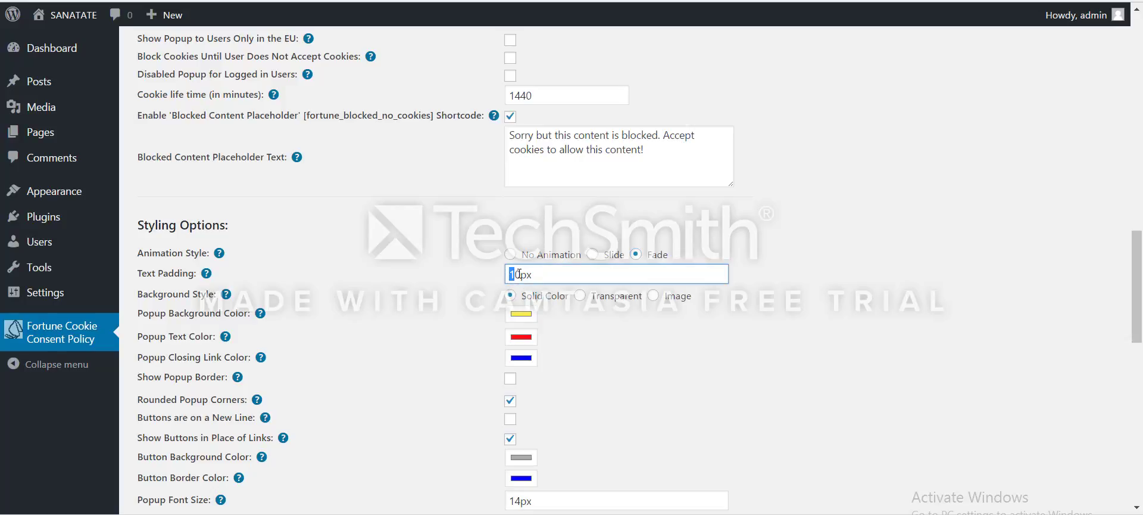
{"action": "type", "text": "1"}
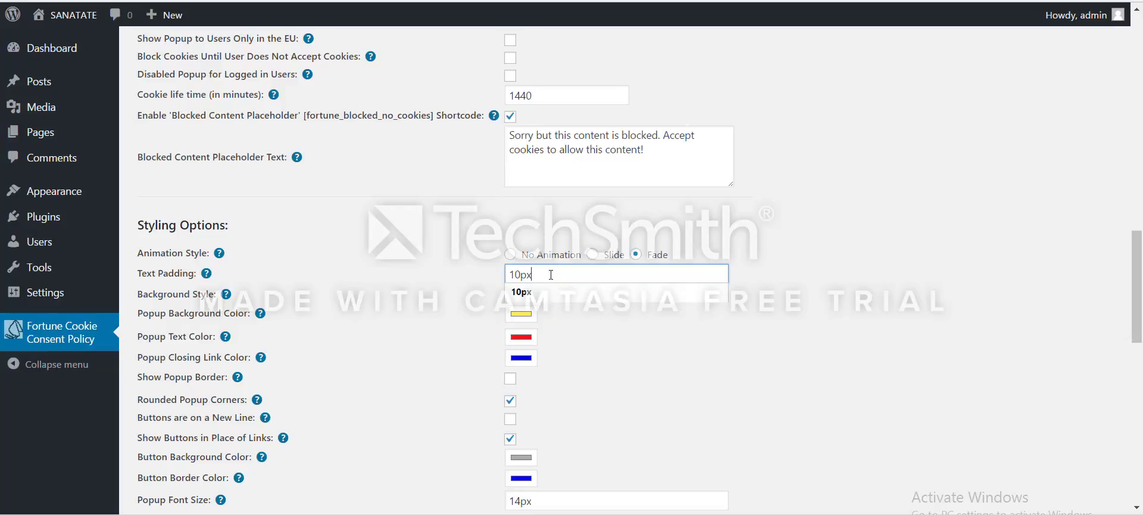
{"action": "left_click_drag", "start_coordinate": [520, 274], "coordinate": [515, 274]}
{"action": "key", "text": "BackSpace"}
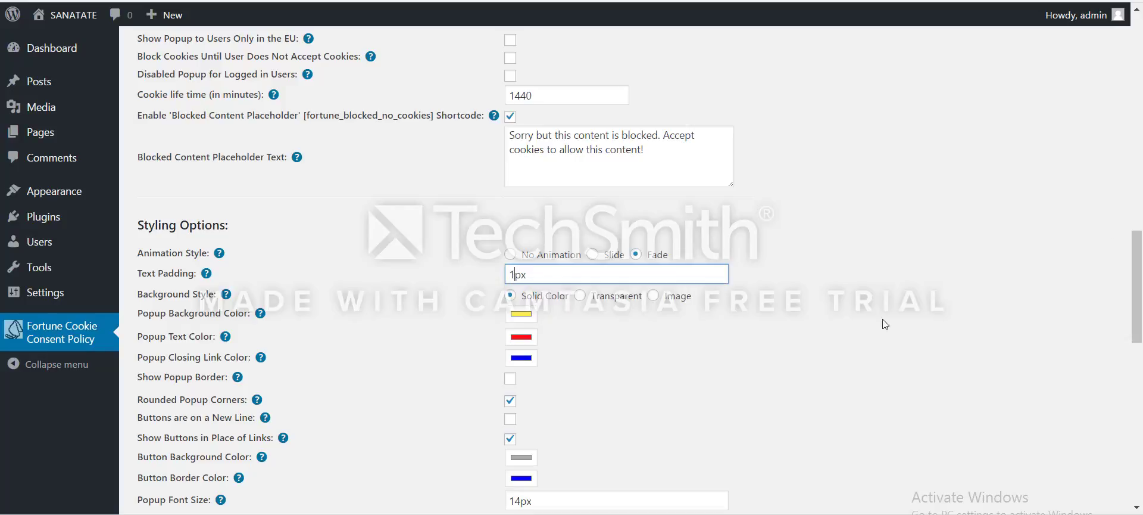
{"action": "scroll", "coordinate": [1138, 236], "scroll_direction": "down", "scroll_amount": 11}
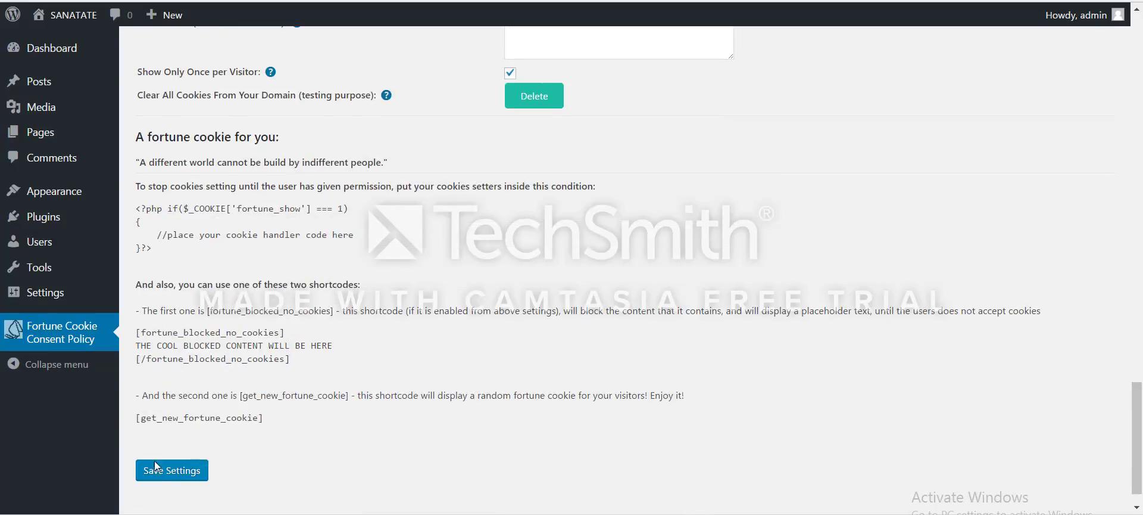
{"action": "key", "text": "Return"}
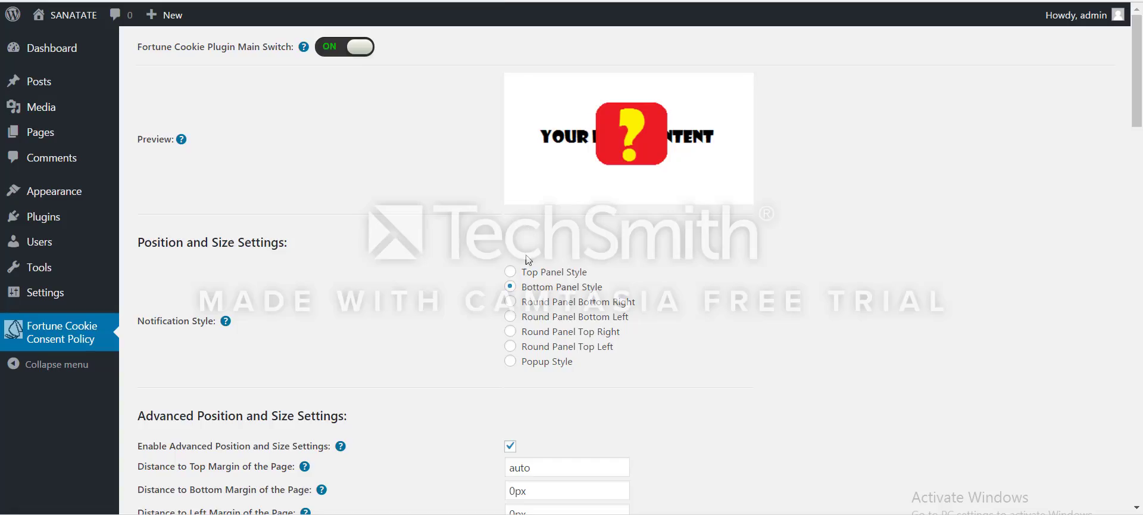
Set the Text Padding under Styling Options to 10px and save the settings.
{"action": "scroll", "coordinate": [530, 262], "scroll_direction": "down", "scroll_amount": 6}
{"action": "scroll", "coordinate": [512, 261], "scroll_direction": "down", "scroll_amount": 3}
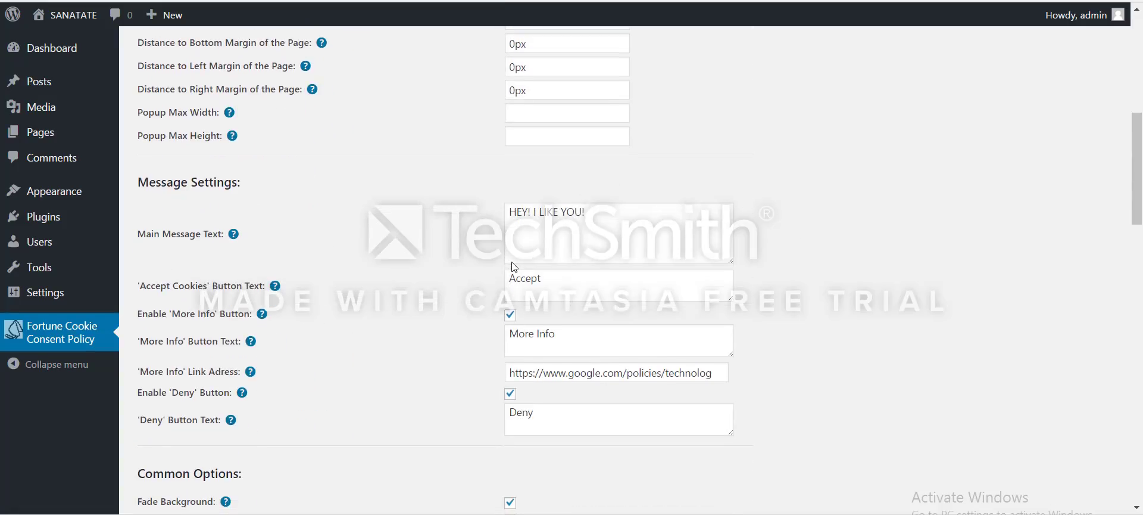
{"action": "scroll", "coordinate": [518, 369], "scroll_direction": "down", "scroll_amount": 10}
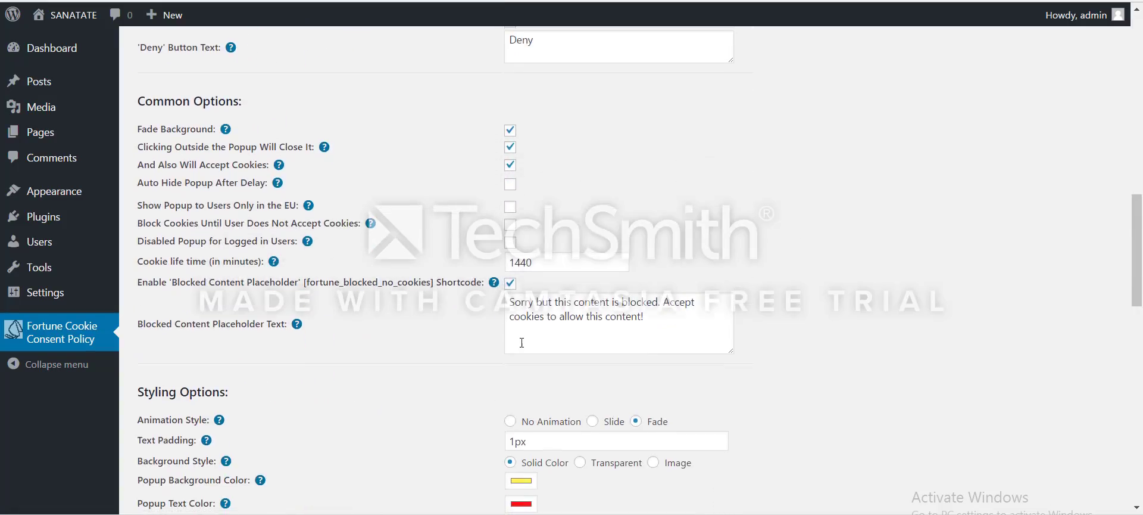
{"action": "left_click", "coordinate": [519, 292]}
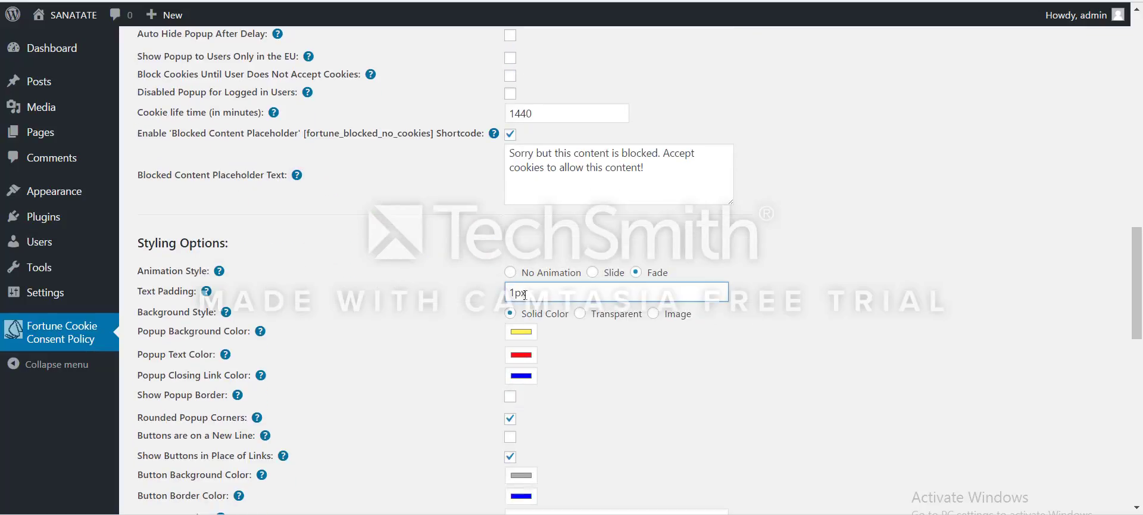
{"action": "scroll", "coordinate": [1131, 241], "scroll_direction": "down", "scroll_amount": 15}
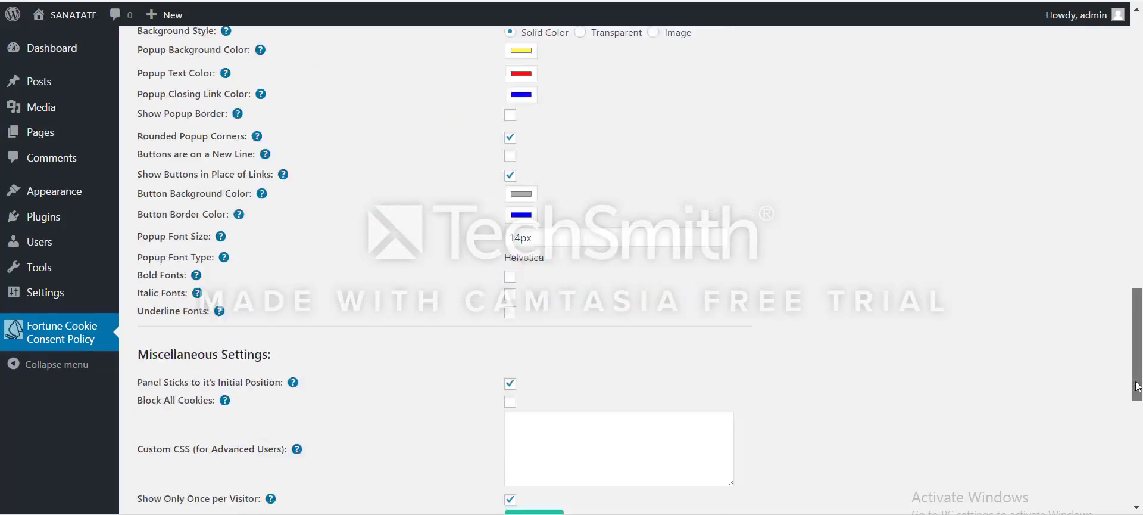
{"action": "left_click", "coordinate": [166, 439]}
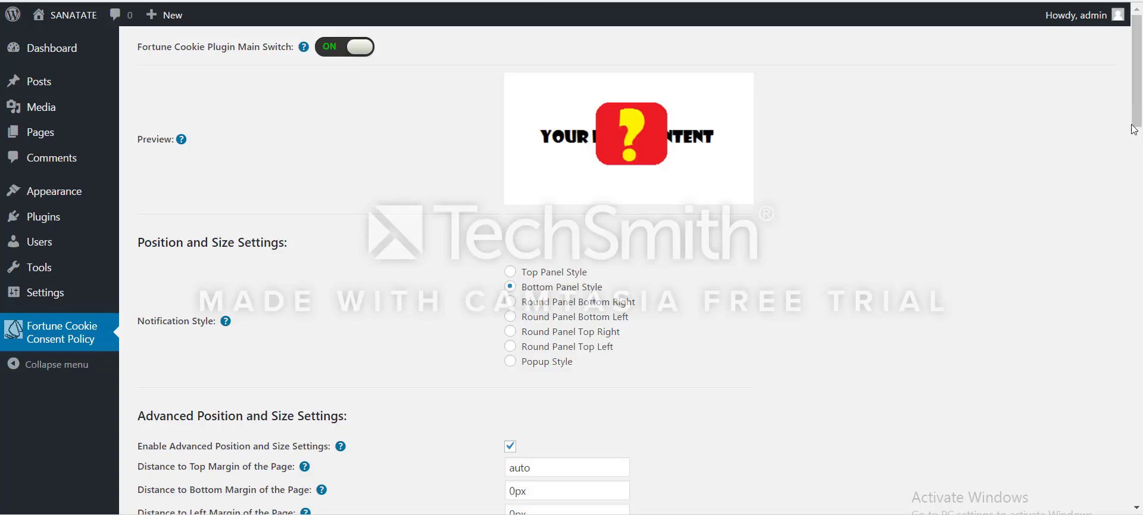
Keep the Solid Color Background Style, set the Popup Background Color to light green (RGB 89, 251, 118) and save the settings.
{"action": "left_click_drag", "start_coordinate": [1133, 128], "coordinate": [1138, 318]}
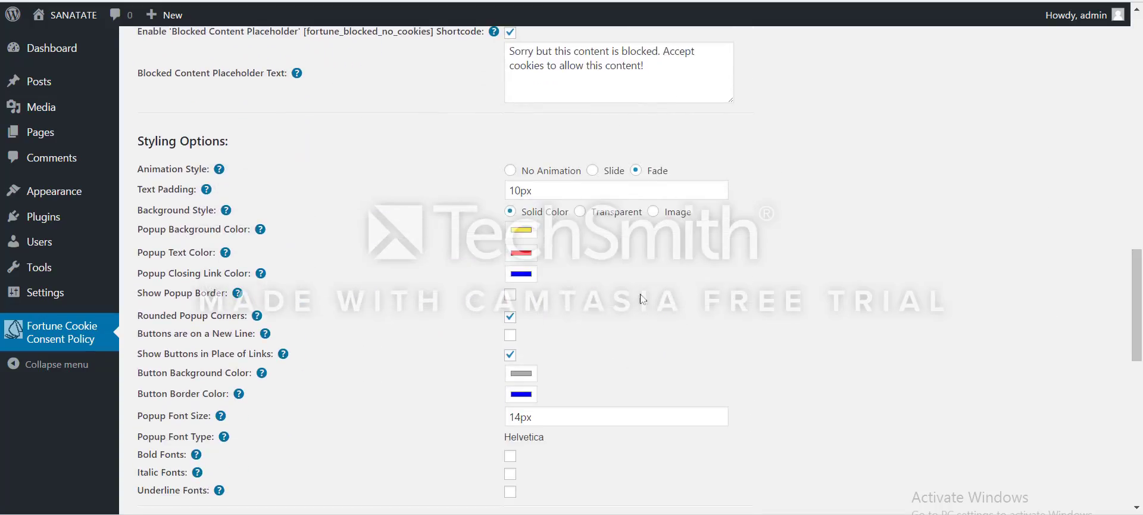
{"action": "left_click_drag", "start_coordinate": [174, 210], "coordinate": [217, 211]}
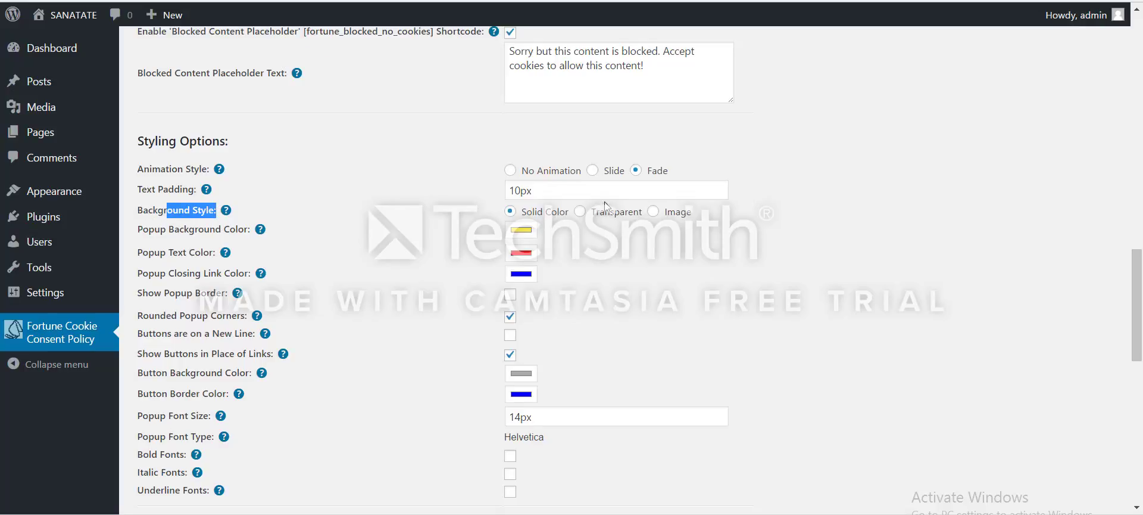
{"action": "left_click", "coordinate": [510, 211]}
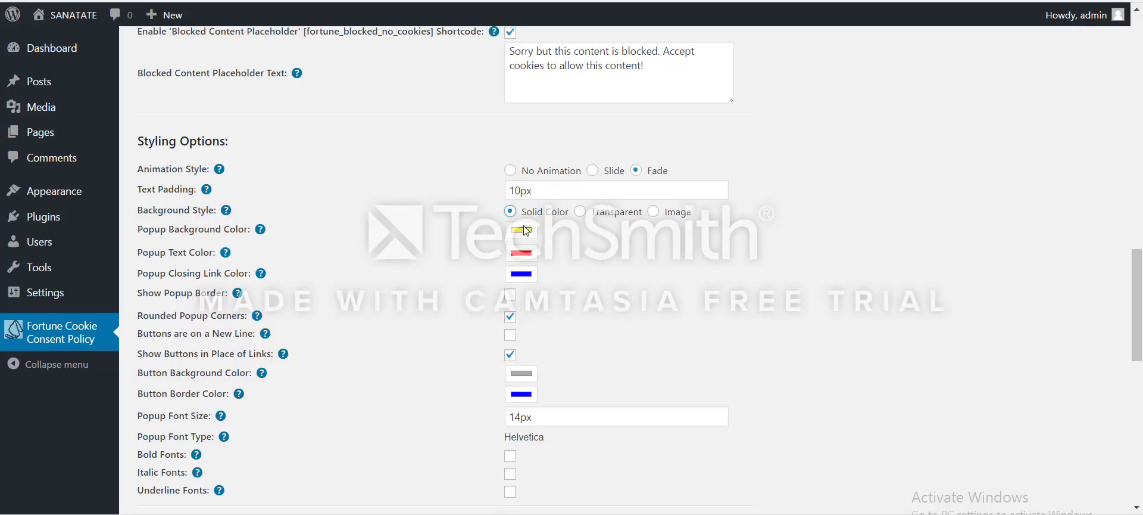
{"action": "left_click", "coordinate": [524, 231]}
{"action": "left_click_drag", "start_coordinate": [242, 6], "coordinate": [235, 0]}
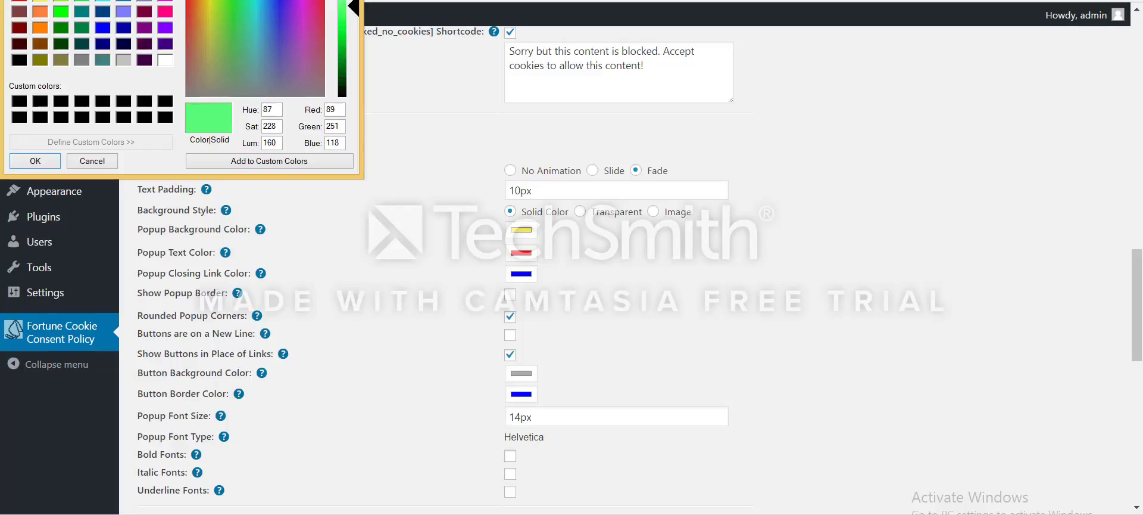
{"action": "left_click", "coordinate": [34, 161]}
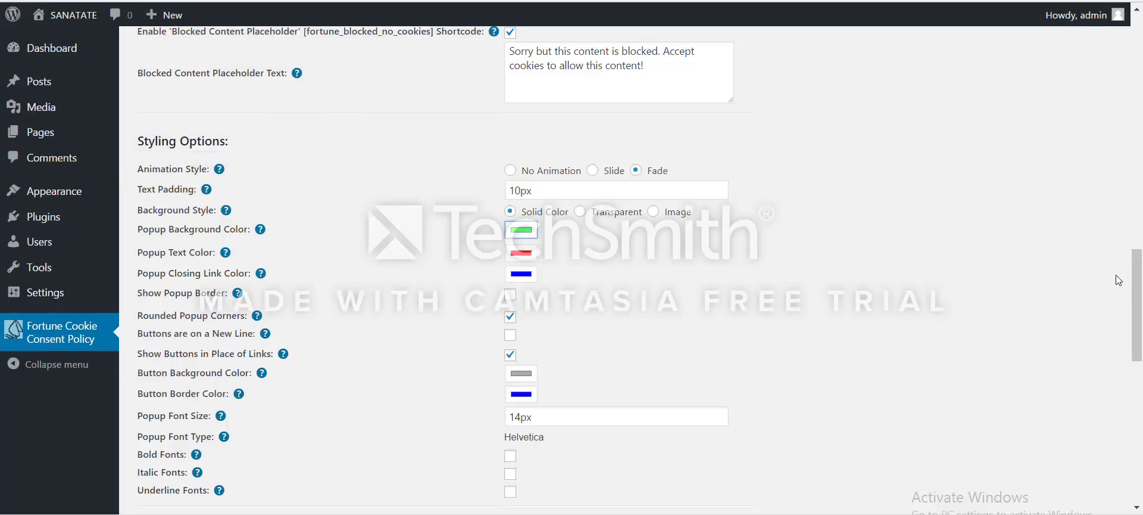
{"action": "left_click_drag", "start_coordinate": [1141, 321], "coordinate": [1141, 462]}
{"action": "left_click", "coordinate": [179, 444]}
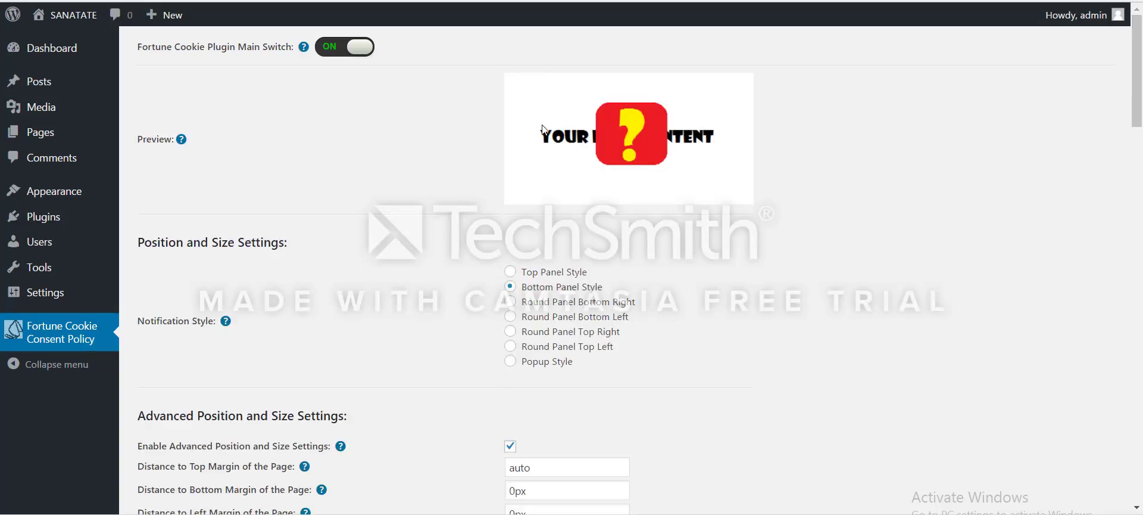
Set the Background Style to Transparent, save the settings and reload the blog to check the panel.
{"action": "left_click_drag", "start_coordinate": [1137, 80], "coordinate": [1138, 310]}
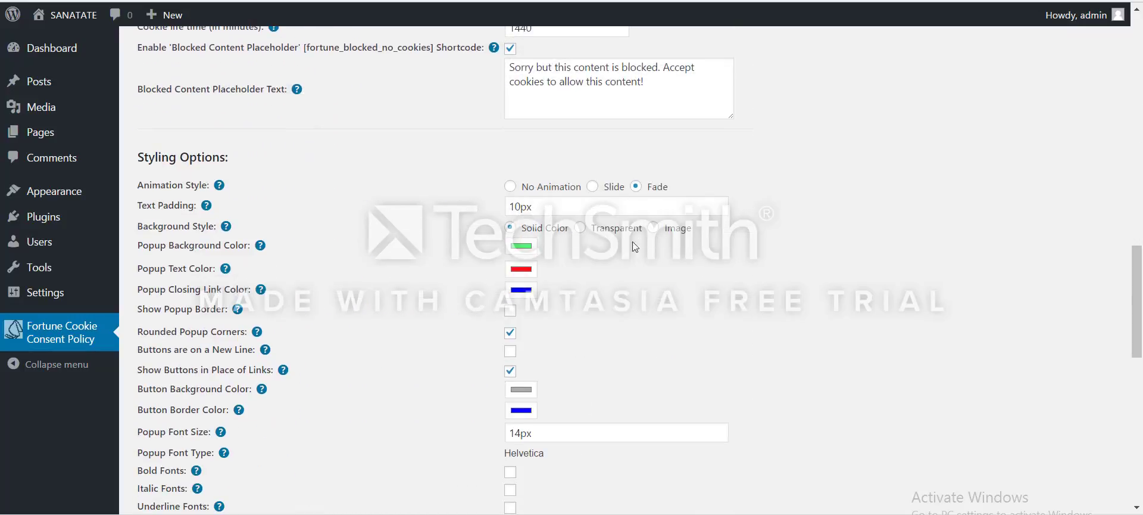
{"action": "left_click", "coordinate": [587, 231]}
{"action": "left_click_drag", "start_coordinate": [1138, 271], "coordinate": [1137, 416]}
{"action": "left_click", "coordinate": [179, 442]}
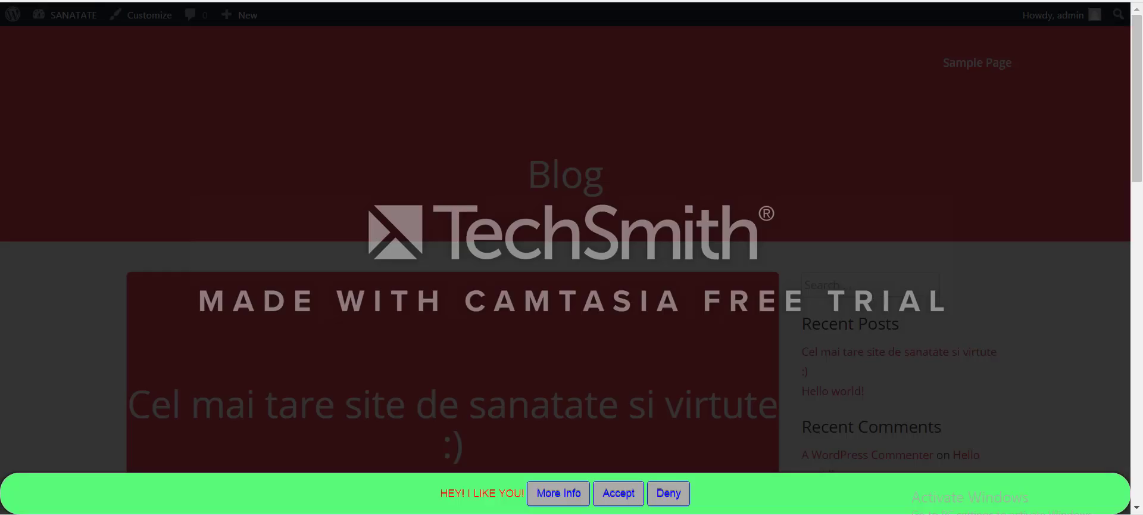
{"action": "key", "text": "F5"}
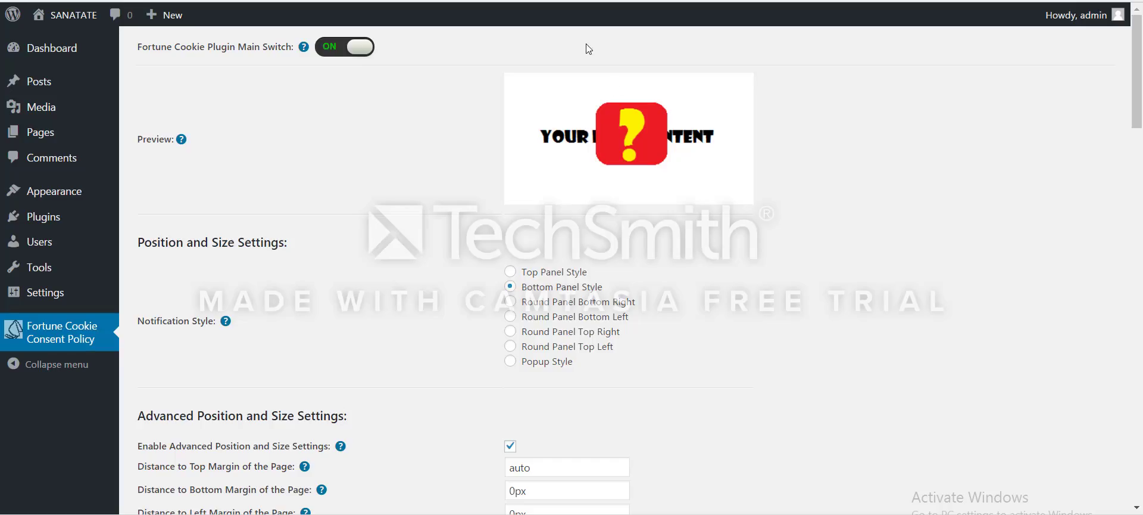
Set the Background Style to Image, paste the pinimg.com JPG address as Popup Background Image Link and save the settings.
{"action": "scroll", "coordinate": [729, 215], "scroll_direction": "down", "scroll_amount": 2}
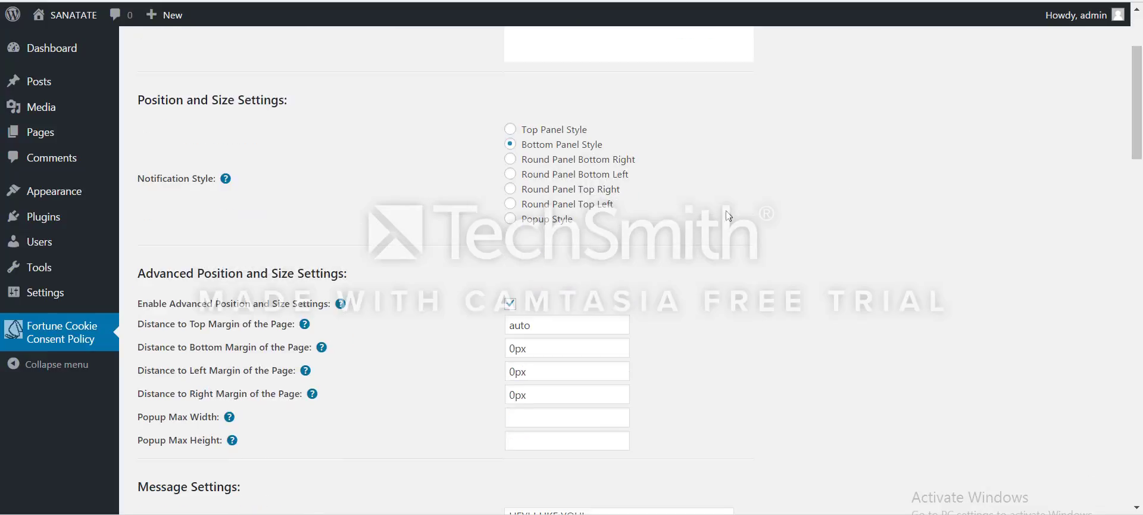
{"action": "left_click_drag", "start_coordinate": [1139, 123], "coordinate": [1141, 316]}
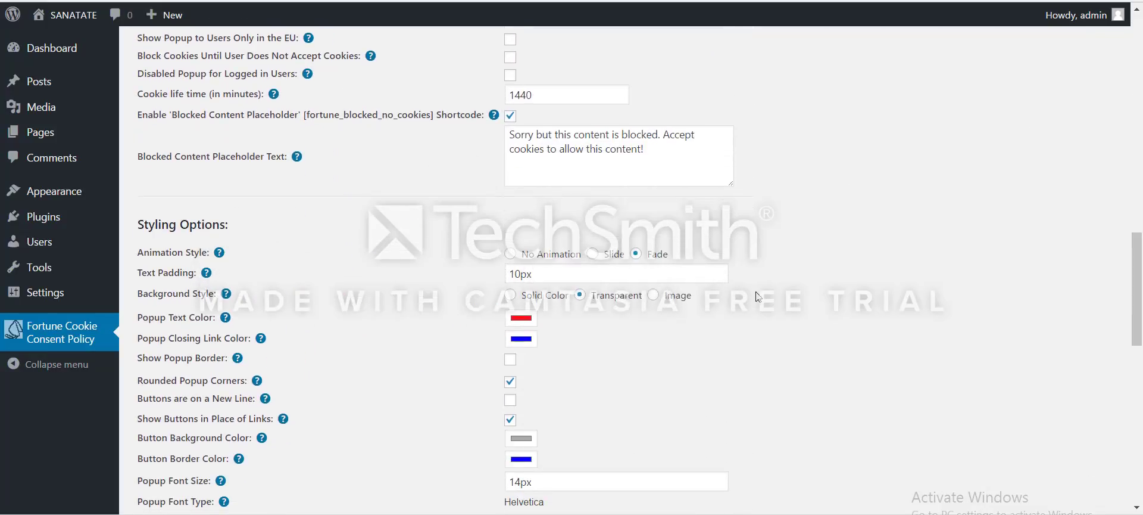
{"action": "left_click", "coordinate": [670, 302]}
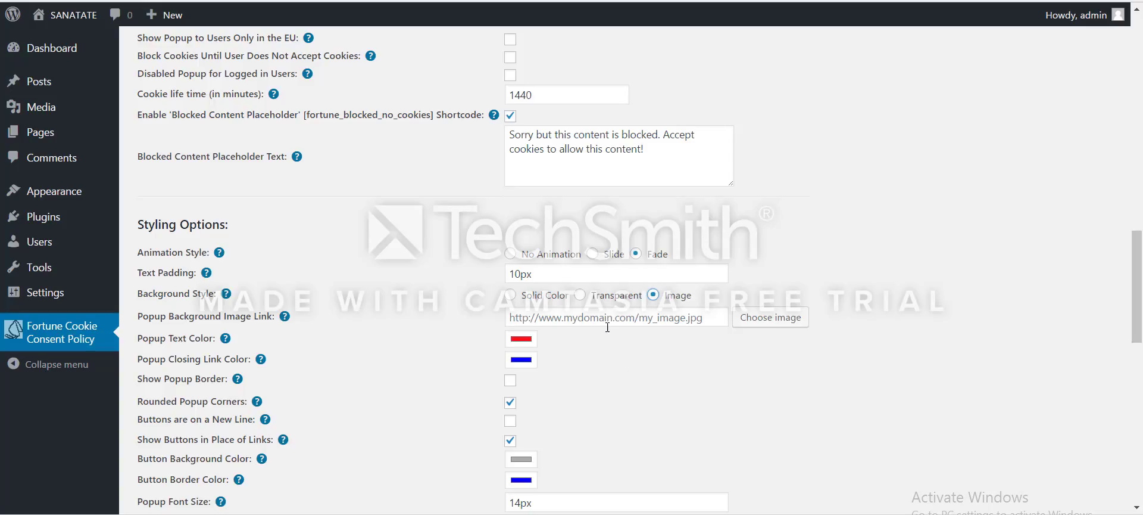
{"action": "left_click", "coordinate": [607, 327]}
{"action": "key", "text": "ctrl+v"}
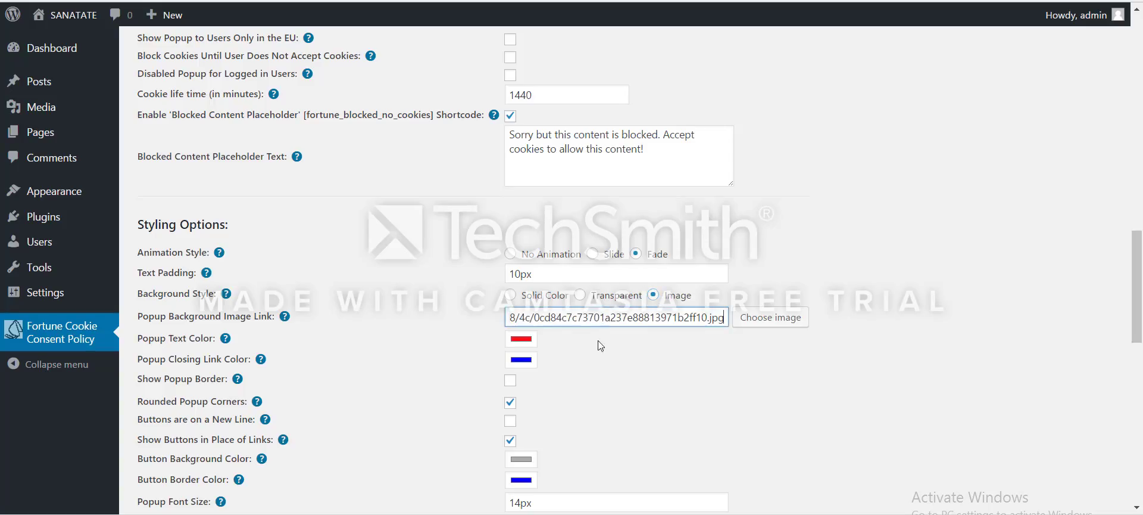
{"action": "key", "text": "ctrl+a"}
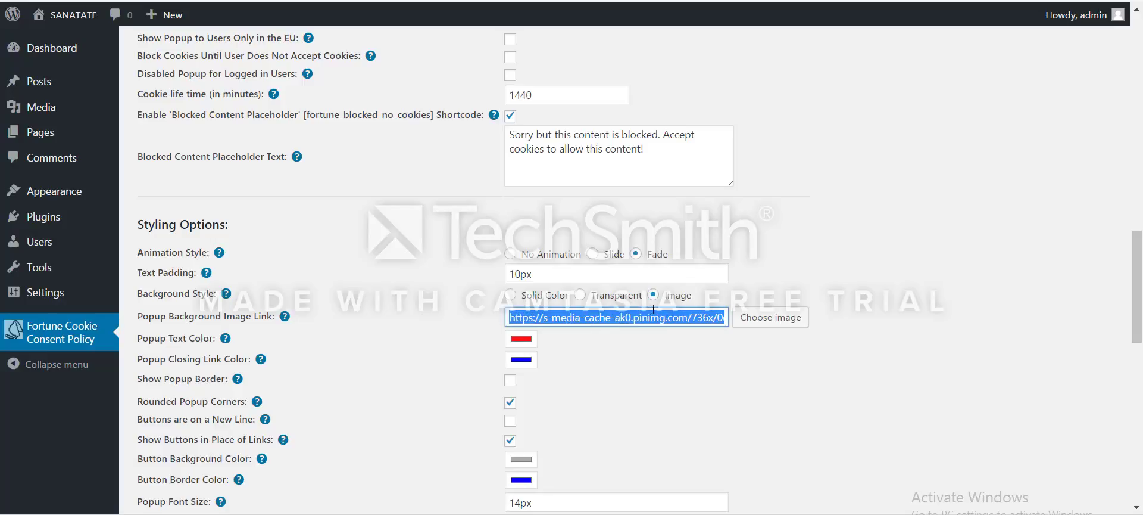
{"action": "left_click", "coordinate": [511, 316]}
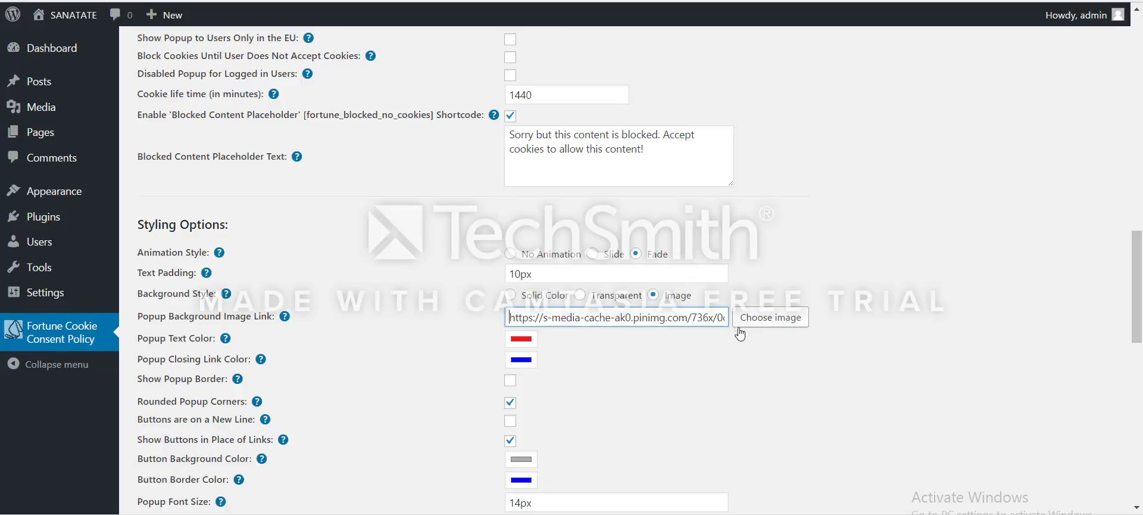
{"action": "left_click_drag", "start_coordinate": [1136, 248], "coordinate": [1133, 404]}
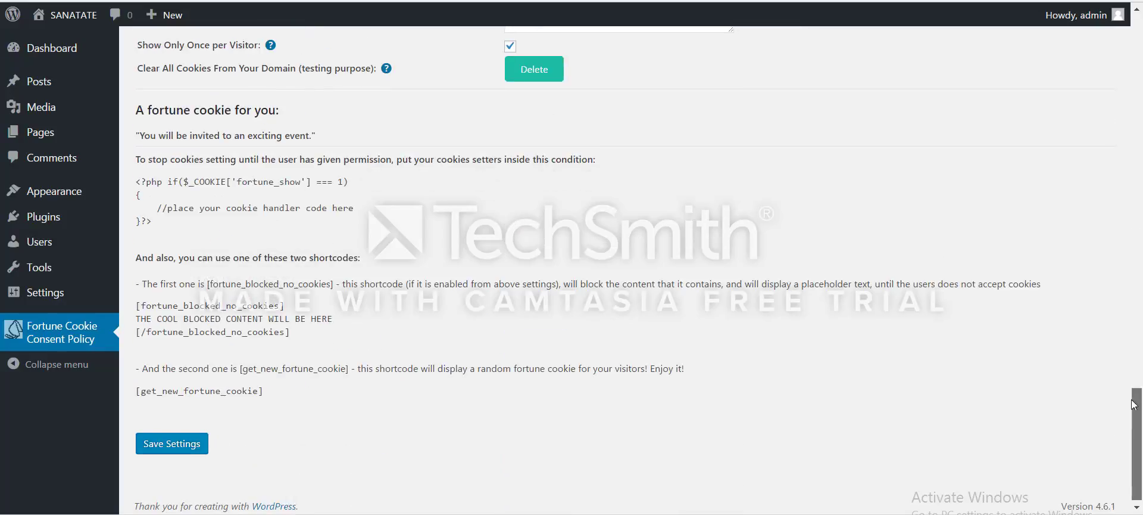
{"action": "left_click", "coordinate": [170, 443]}
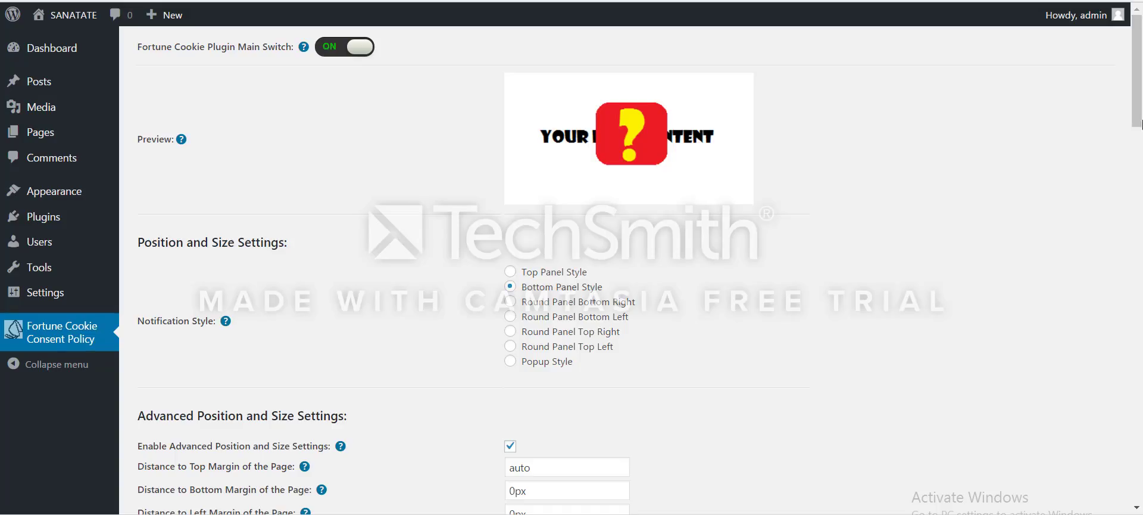
Set the Notification Style to Popup Style, save the settings and reload the blog to check the popup.
{"action": "left_click", "coordinate": [510, 361]}
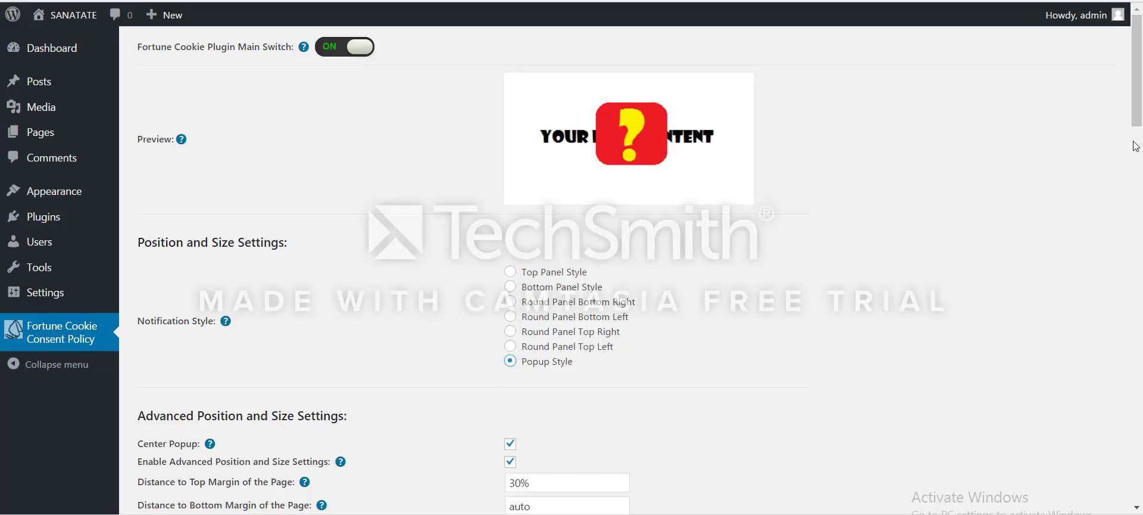
{"action": "left_click_drag", "start_coordinate": [1137, 115], "coordinate": [1116, 495]}
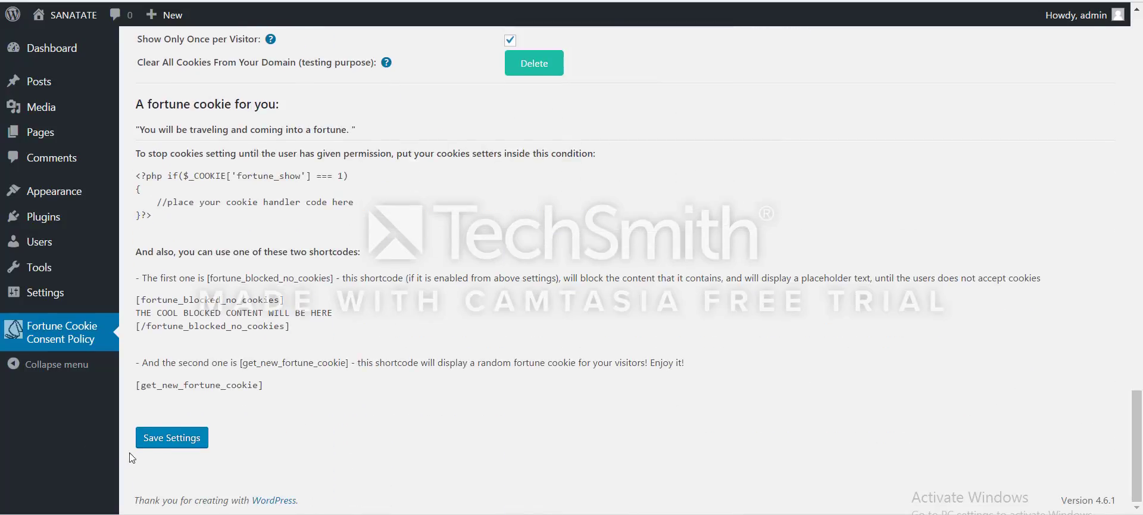
{"action": "left_click", "coordinate": [161, 439]}
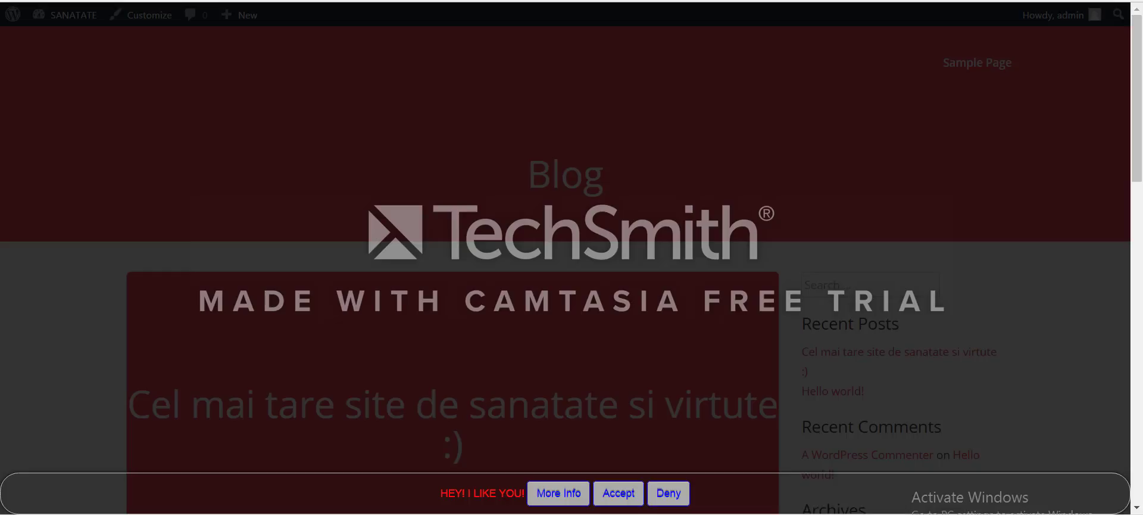
{"action": "key", "text": "F5"}
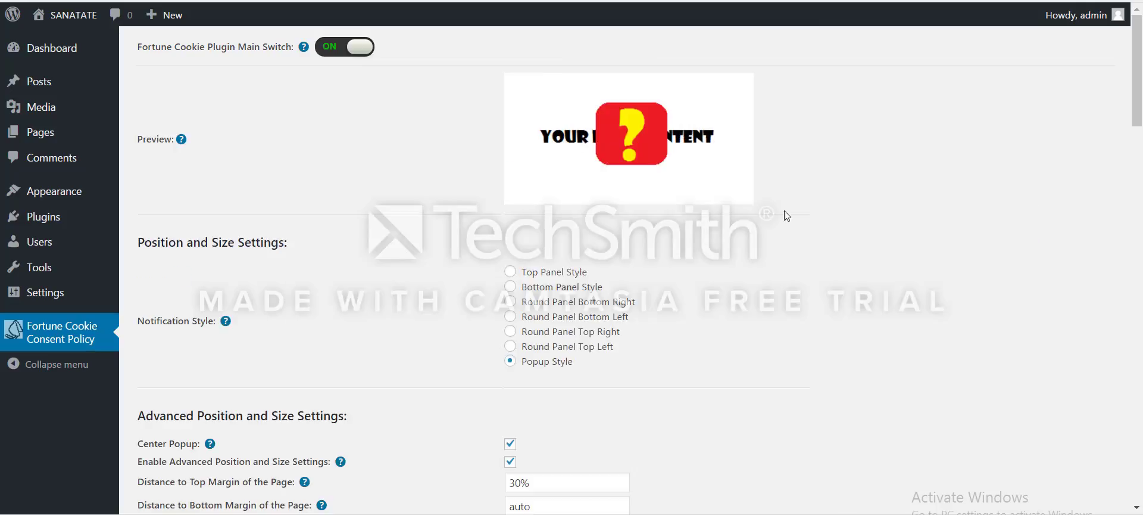
Enable Buttons are on a New Line in the Styling Options and save the settings.
{"action": "left_click_drag", "start_coordinate": [1139, 81], "coordinate": [1138, 175]}
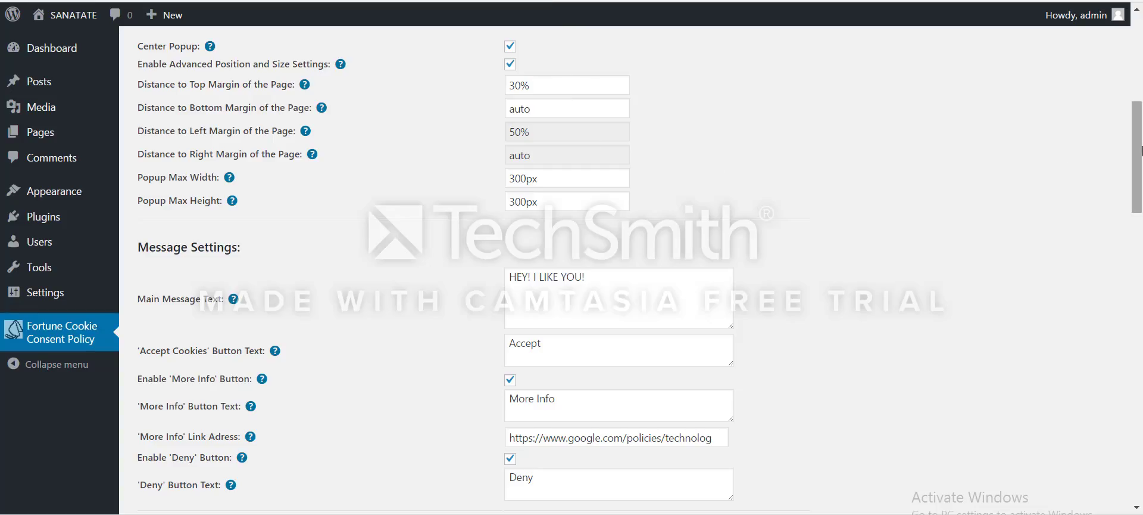
{"action": "left_click_drag", "start_coordinate": [1138, 146], "coordinate": [1127, 316]}
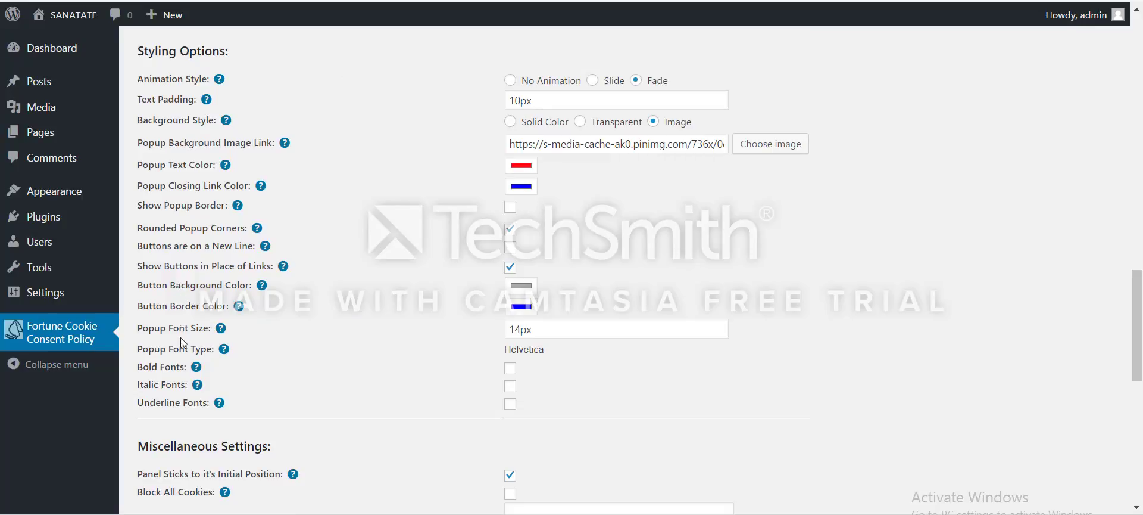
{"action": "scroll", "coordinate": [181, 366], "scroll_direction": "down", "scroll_amount": 3}
{"action": "scroll", "coordinate": [179, 357], "scroll_direction": "up", "scroll_amount": 2}
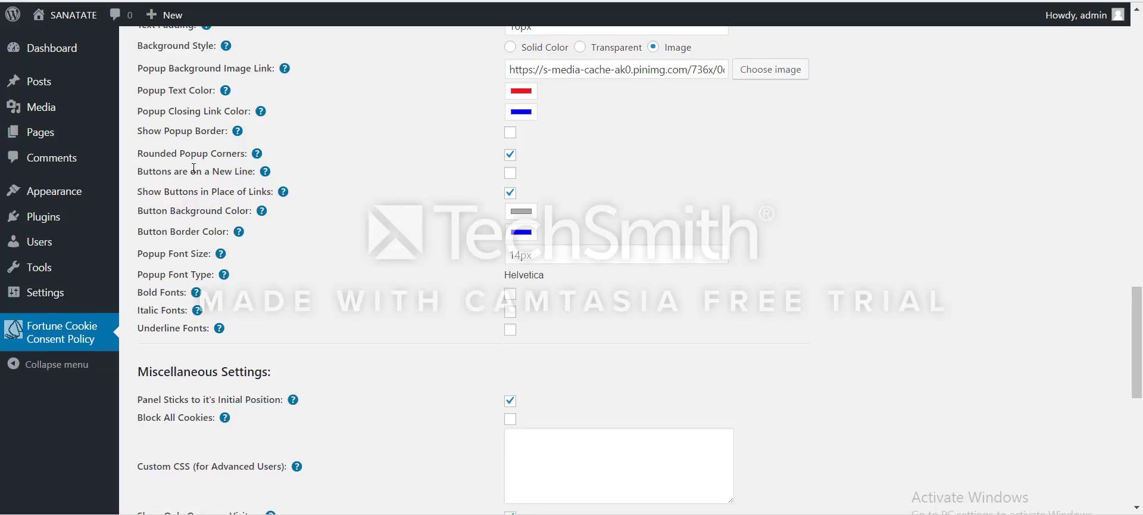
{"action": "left_click", "coordinate": [511, 173]}
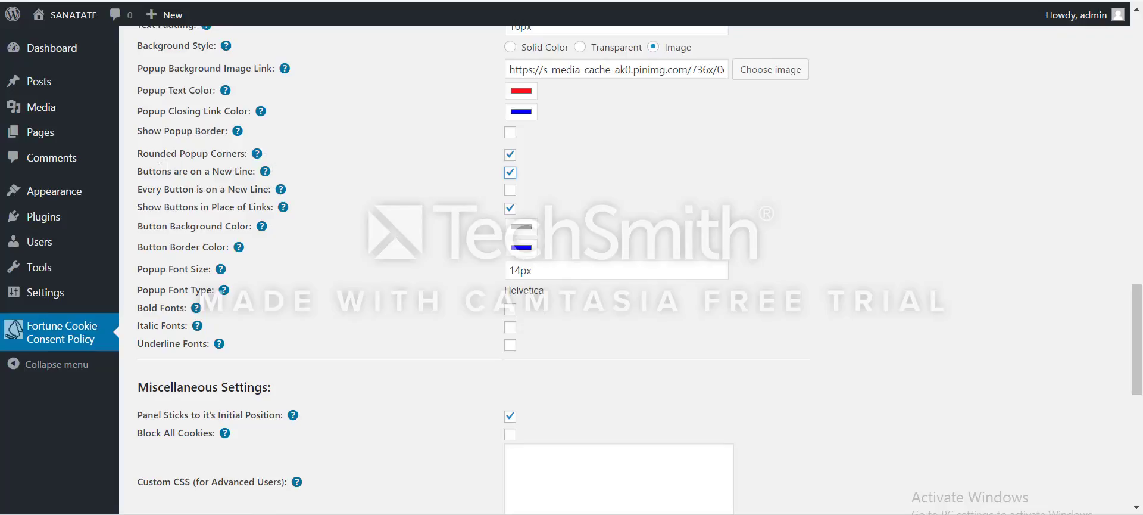
{"action": "left_click_drag", "start_coordinate": [1137, 315], "coordinate": [1136, 411]}
{"action": "left_click", "coordinate": [181, 485]}
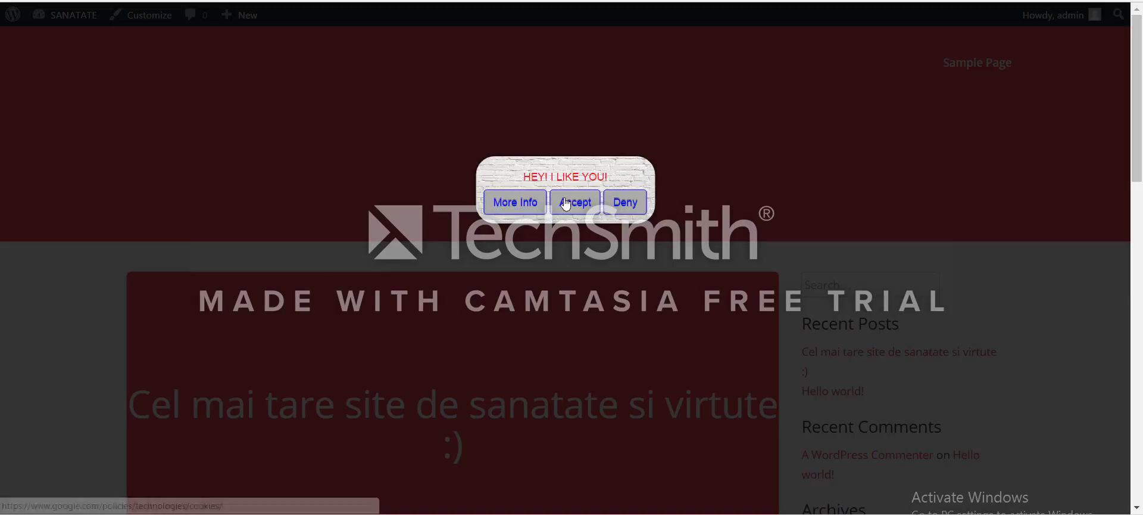
Examine the popup's message text and the button row beneath it on the blog, and return to the plugin settings.
{"action": "left_click_drag", "start_coordinate": [528, 177], "coordinate": [613, 173]}
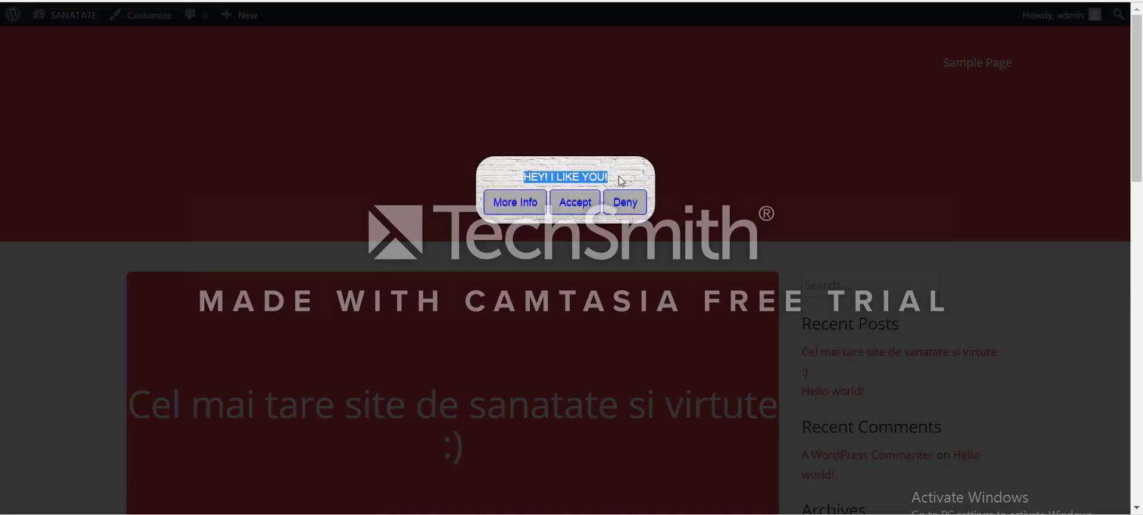
{"action": "left_click", "coordinate": [595, 162]}
{"action": "left_click", "coordinate": [539, 1]}
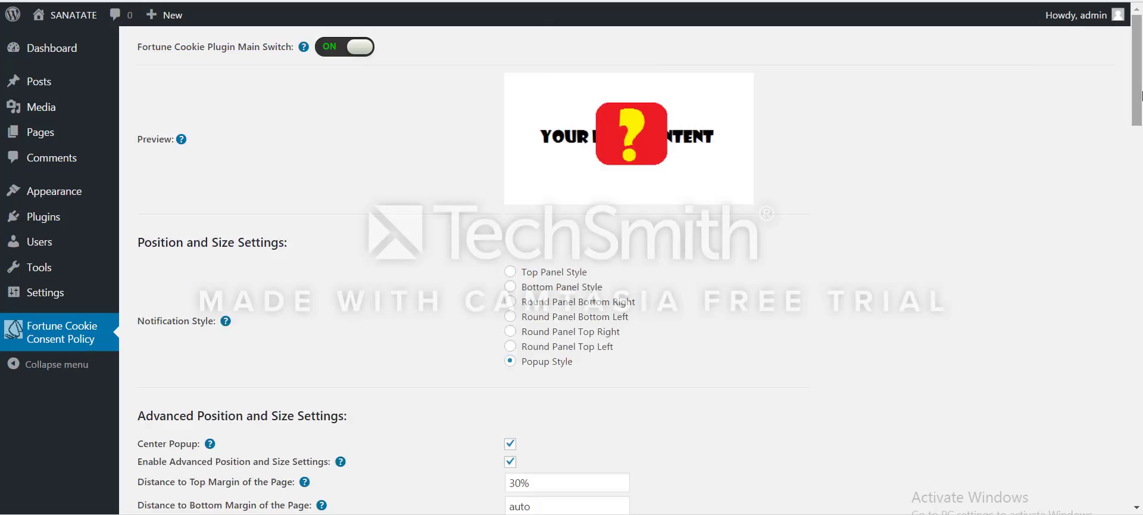
Set the Popup Text Color to orange in the Styling Options.
{"action": "left_click_drag", "start_coordinate": [1140, 99], "coordinate": [1121, 322]}
{"action": "scroll", "coordinate": [247, 328], "scroll_direction": "up", "scroll_amount": 10}
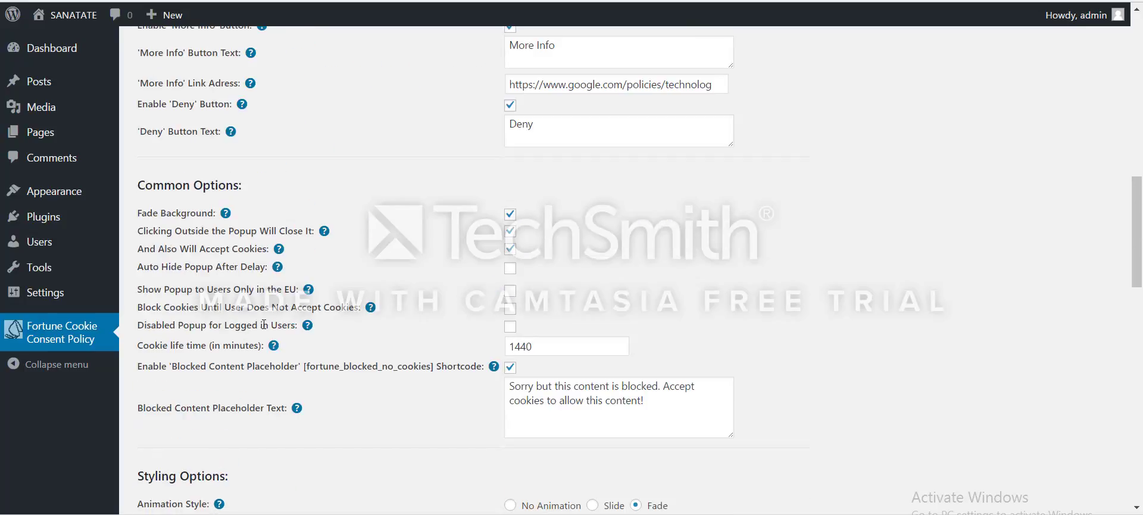
{"action": "left_click_drag", "start_coordinate": [1140, 202], "coordinate": [1141, 367]}
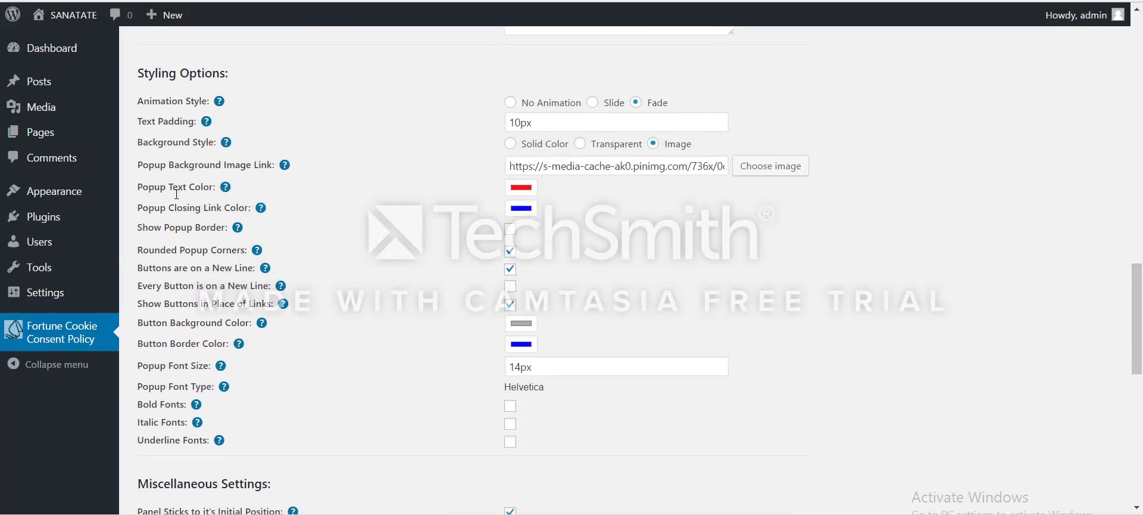
{"action": "left_click", "coordinate": [521, 187]}
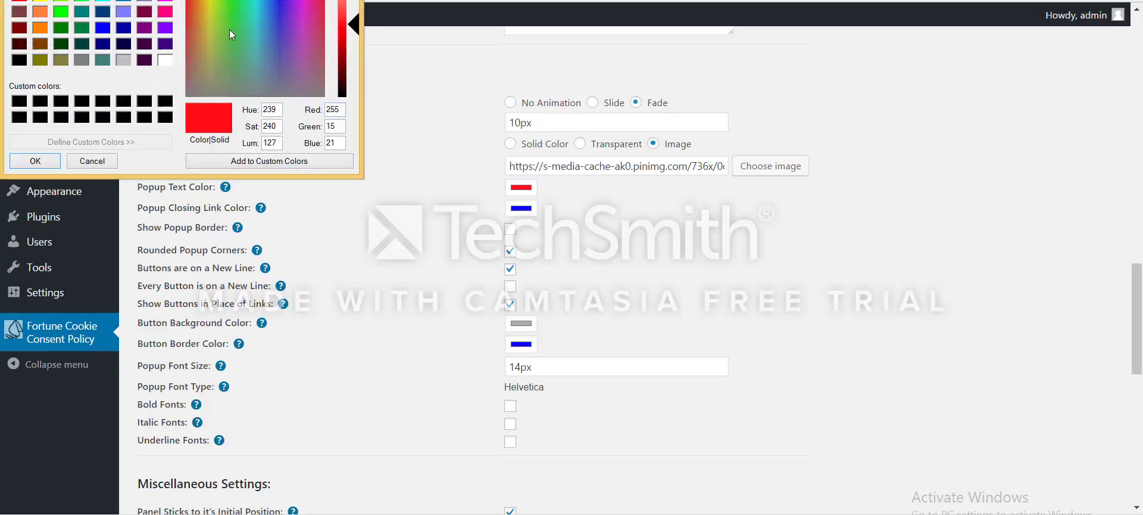
{"action": "left_click_drag", "start_coordinate": [230, 29], "coordinate": [197, 1]}
{"action": "left_click", "coordinate": [35, 161]}
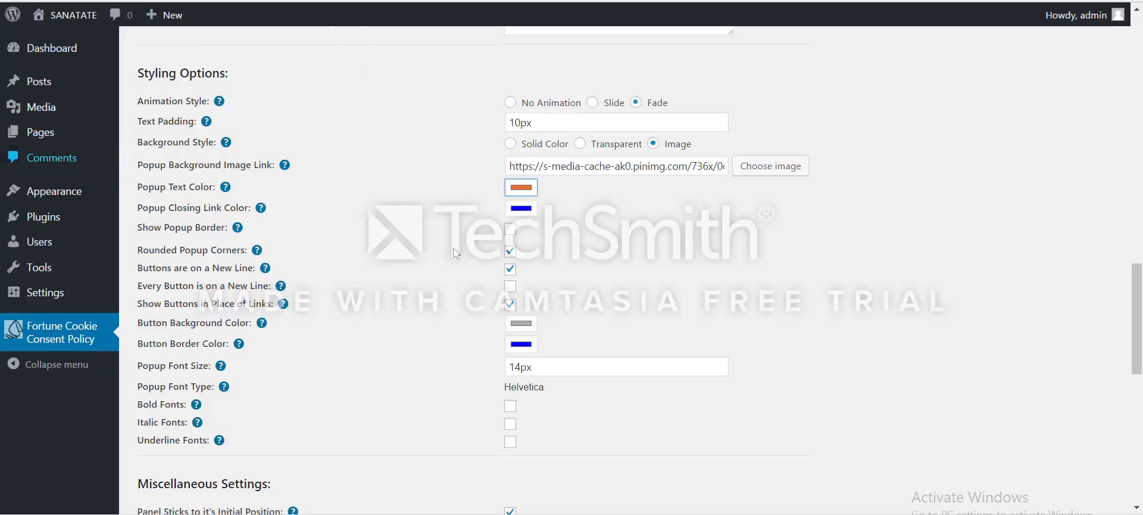
Set the Popup Closing Link Color to green (RGB 15, 240, 94).
{"action": "left_click", "coordinate": [521, 208]}
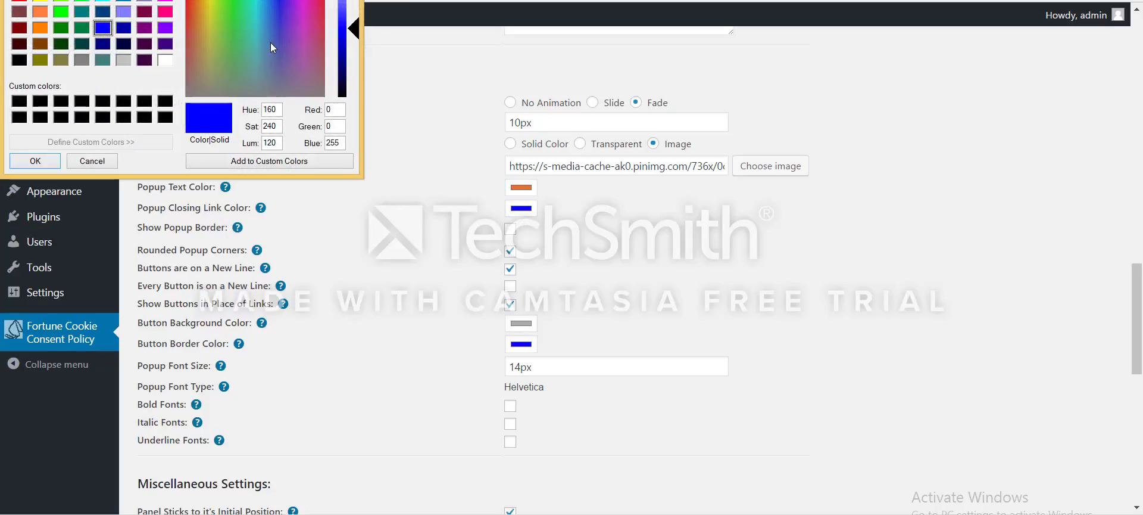
{"action": "left_click_drag", "start_coordinate": [268, 7], "coordinate": [241, 11]}
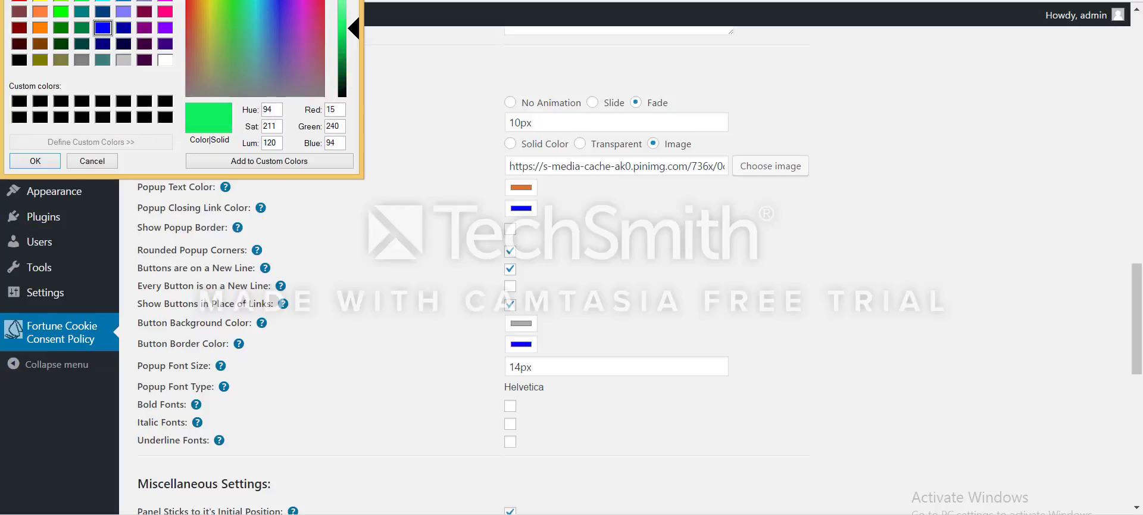
{"action": "left_click", "coordinate": [37, 159]}
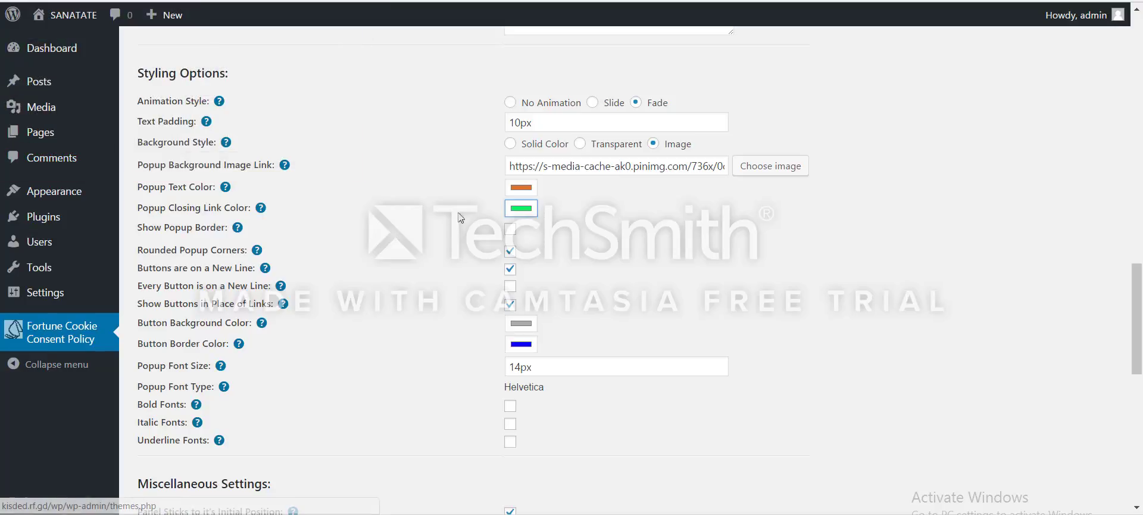
Enable Show Popup Border with a red Border Color (RGB 255, 0, 6), keep the Border Width at 3px and save the settings.
{"action": "left_click", "coordinate": [511, 228]}
{"action": "left_click", "coordinate": [516, 247]}
{"action": "left_click_drag", "start_coordinate": [323, 65], "coordinate": [322, 0]}
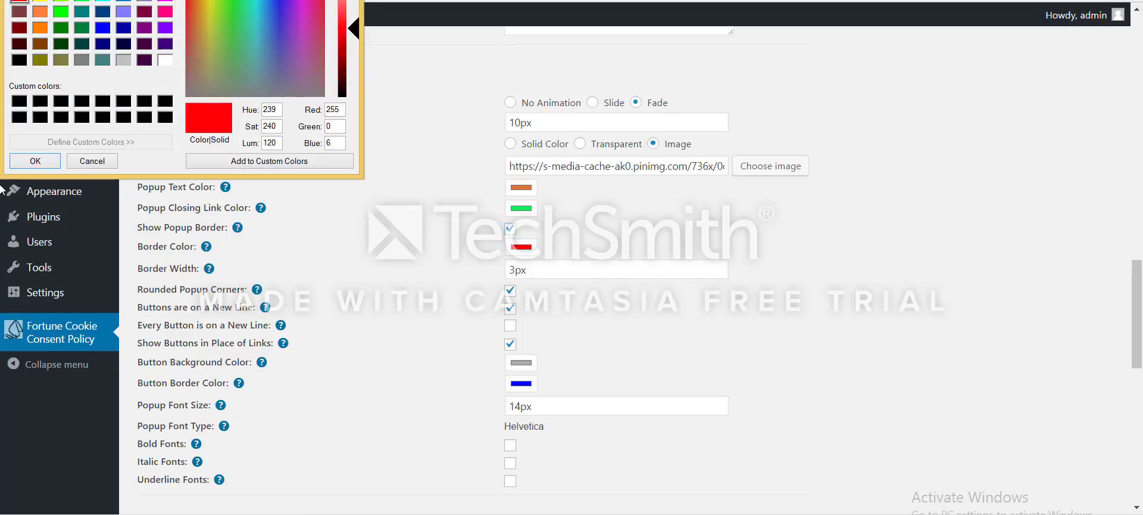
{"action": "left_click", "coordinate": [34, 161]}
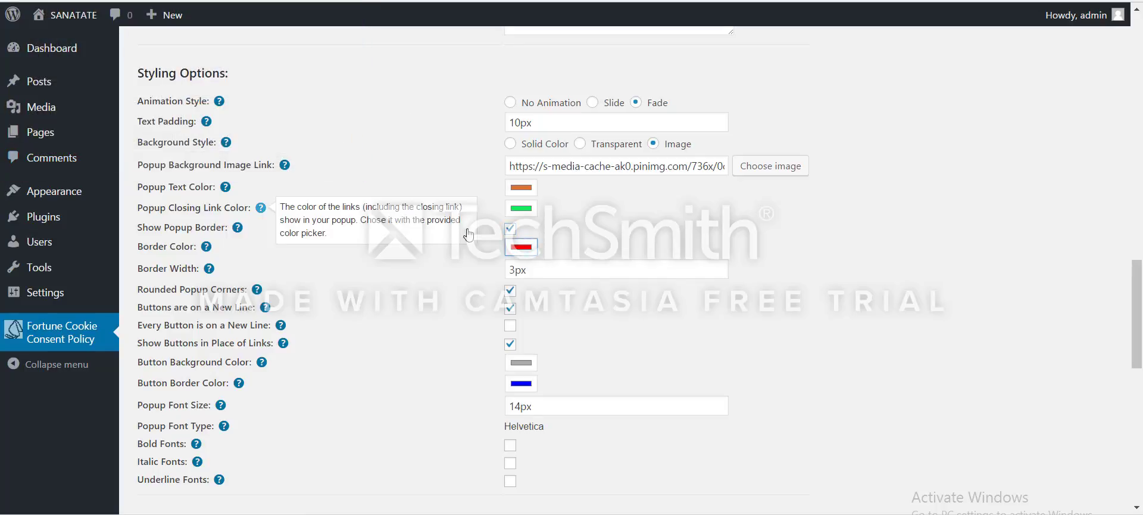
{"action": "left_click", "coordinate": [518, 268]}
{"action": "double_click", "coordinate": [518, 270]}
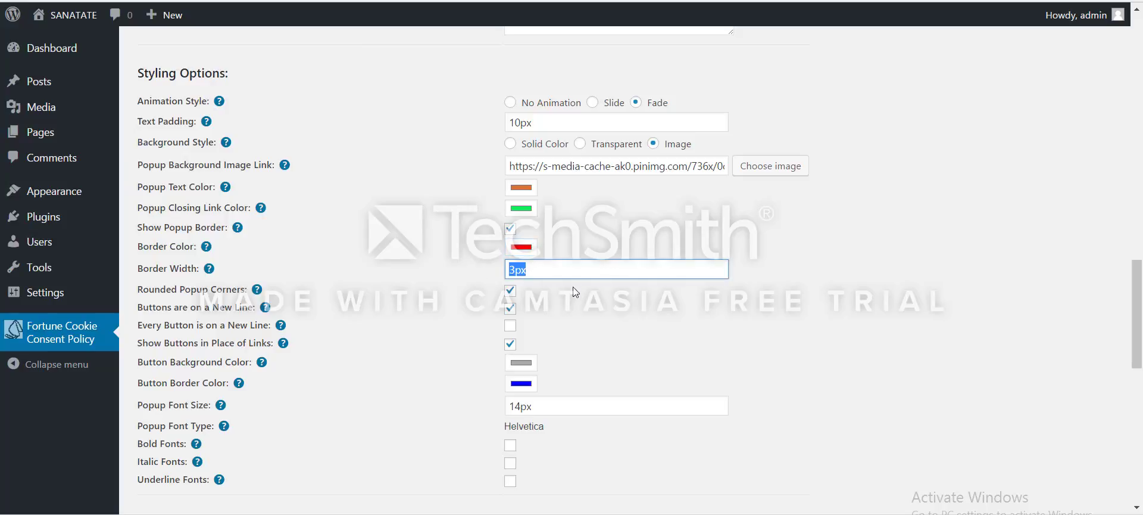
{"action": "left_click", "coordinate": [504, 292]}
{"action": "left_click_drag", "start_coordinate": [1137, 343], "coordinate": [1137, 473]}
{"action": "left_click", "coordinate": [172, 471]}
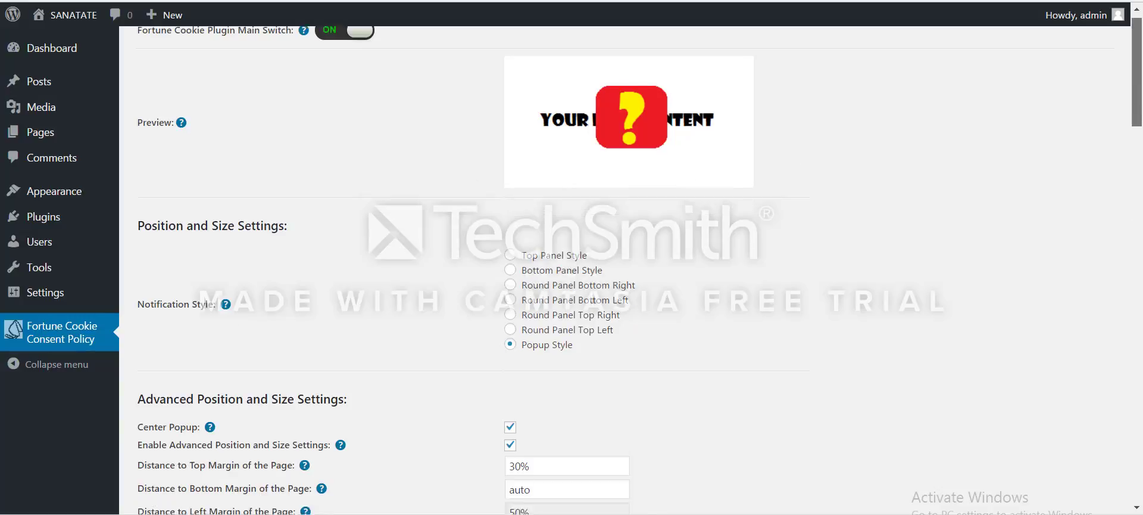
Disable Rounded Popup Corners in the Styling Options and save the settings.
{"action": "left_click_drag", "start_coordinate": [1140, 123], "coordinate": [1141, 379]}
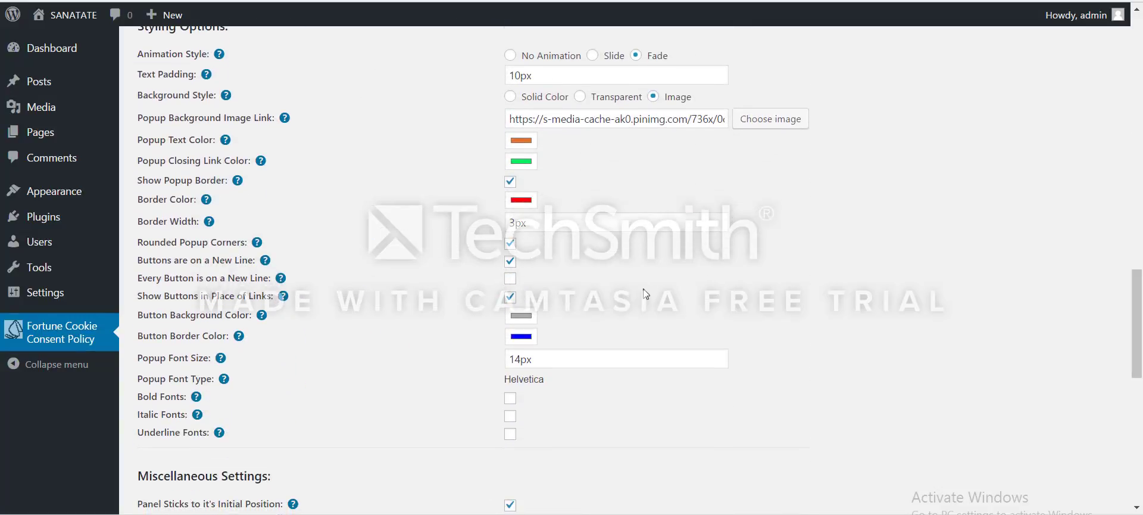
{"action": "left_click", "coordinate": [510, 243]}
{"action": "left_click_drag", "start_coordinate": [1138, 344], "coordinate": [1137, 470]}
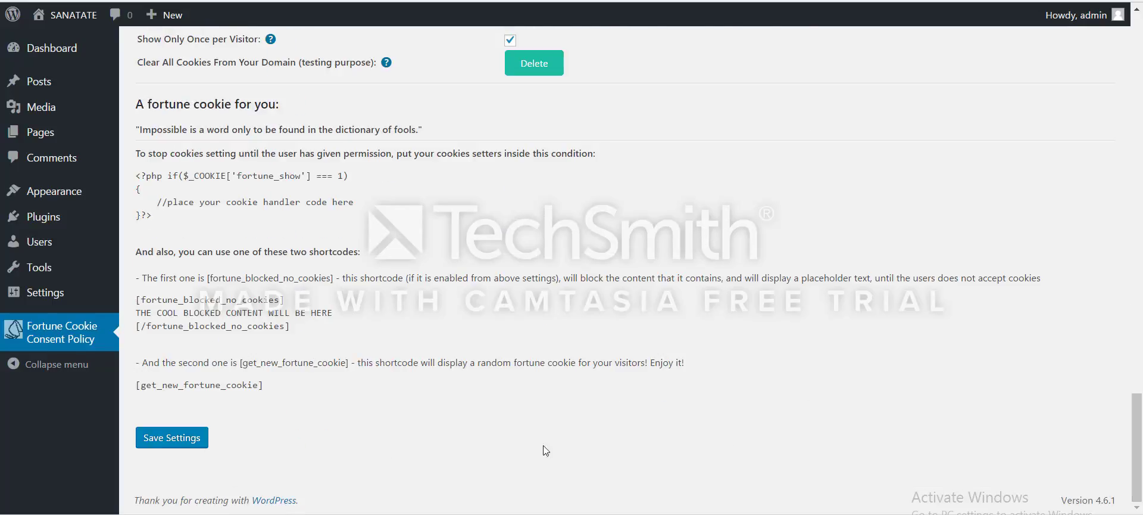
{"action": "left_click", "coordinate": [173, 440]}
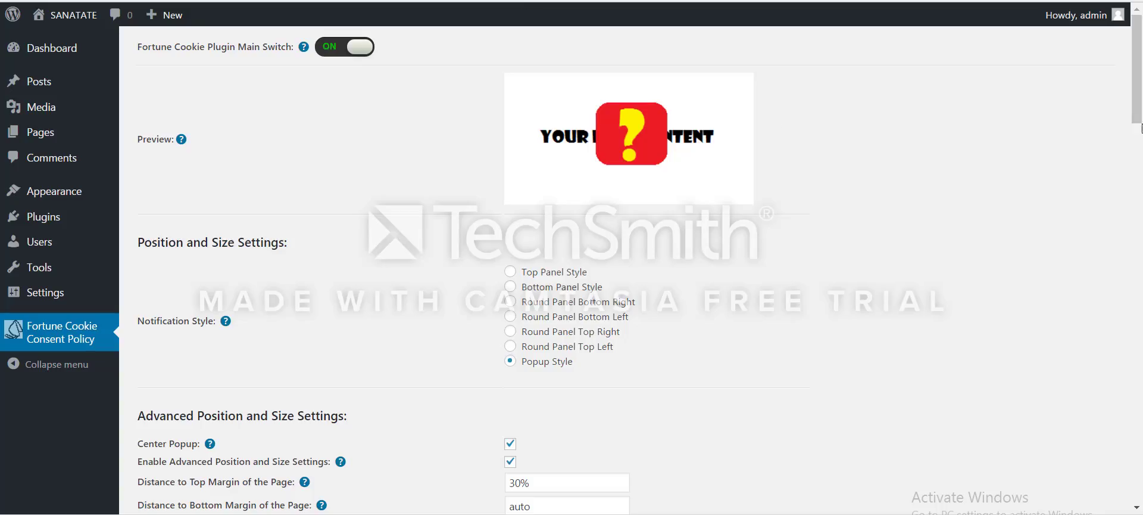
Enable Every Button is on a New Line in the Styling Options and save the settings.
{"action": "left_click_drag", "start_coordinate": [1138, 107], "coordinate": [1142, 369]}
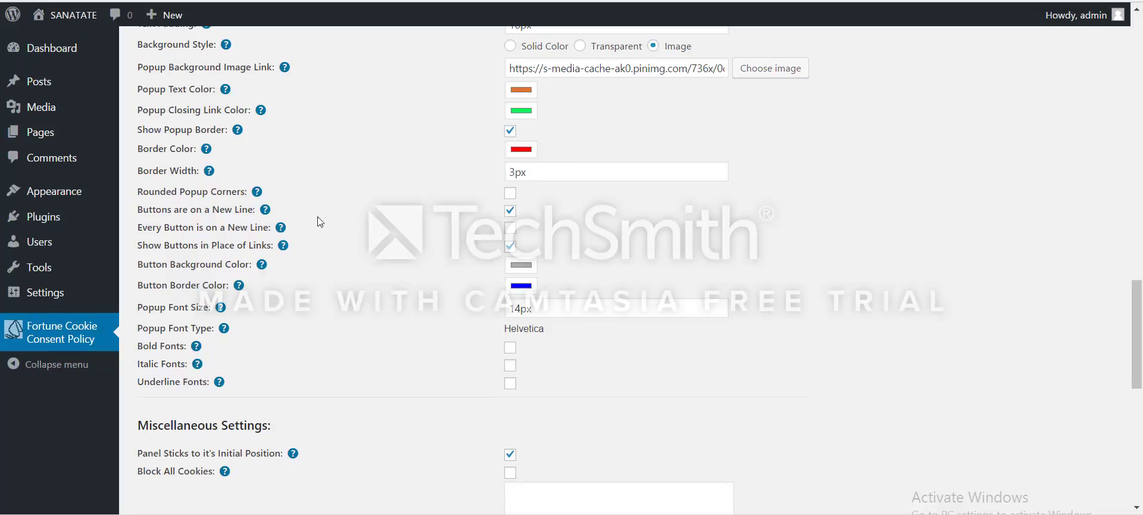
{"action": "left_click_drag", "start_coordinate": [215, 210], "coordinate": [253, 212]}
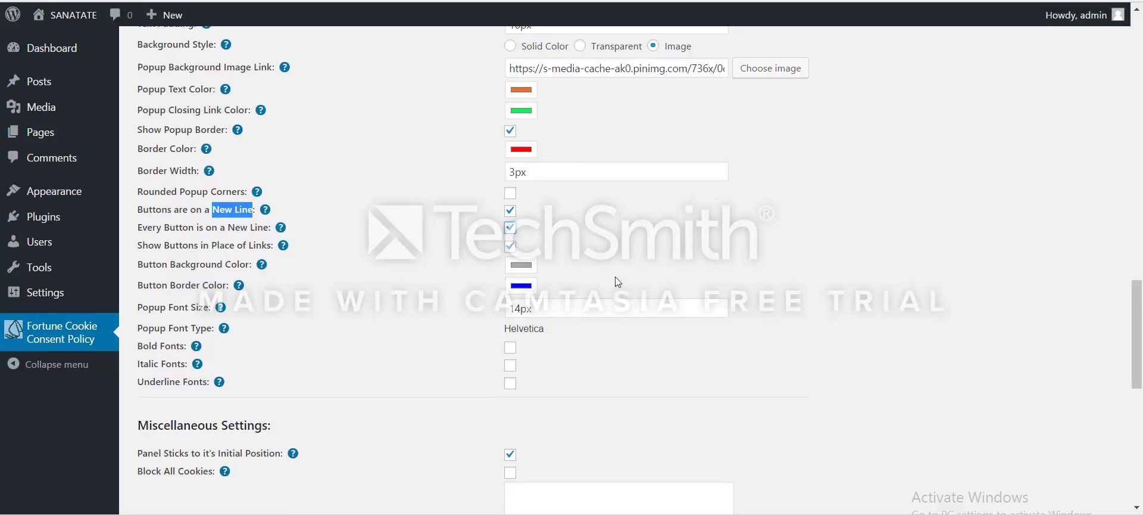
{"action": "left_click_drag", "start_coordinate": [1139, 316], "coordinate": [1066, 449]}
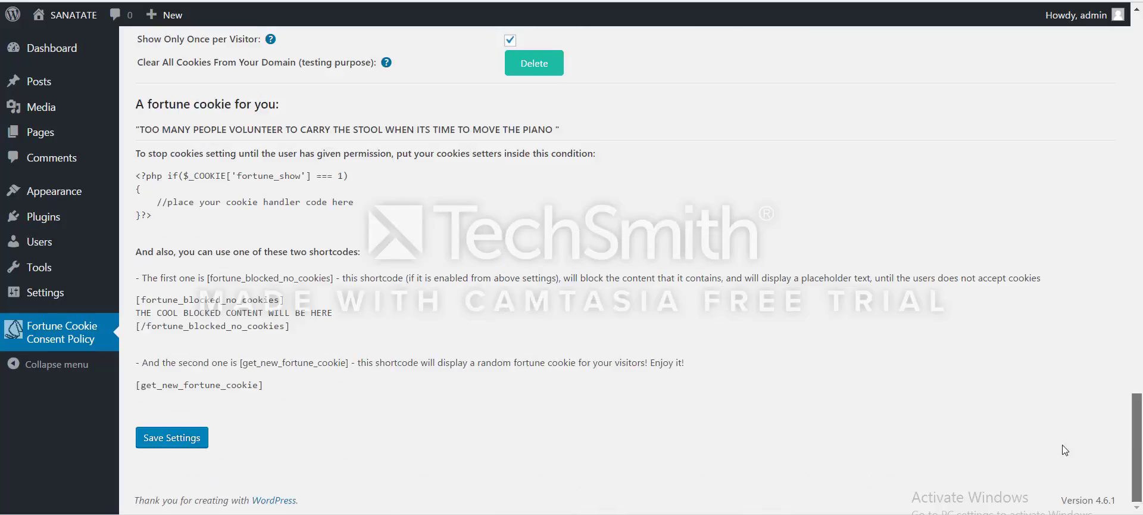
{"action": "left_click", "coordinate": [178, 437]}
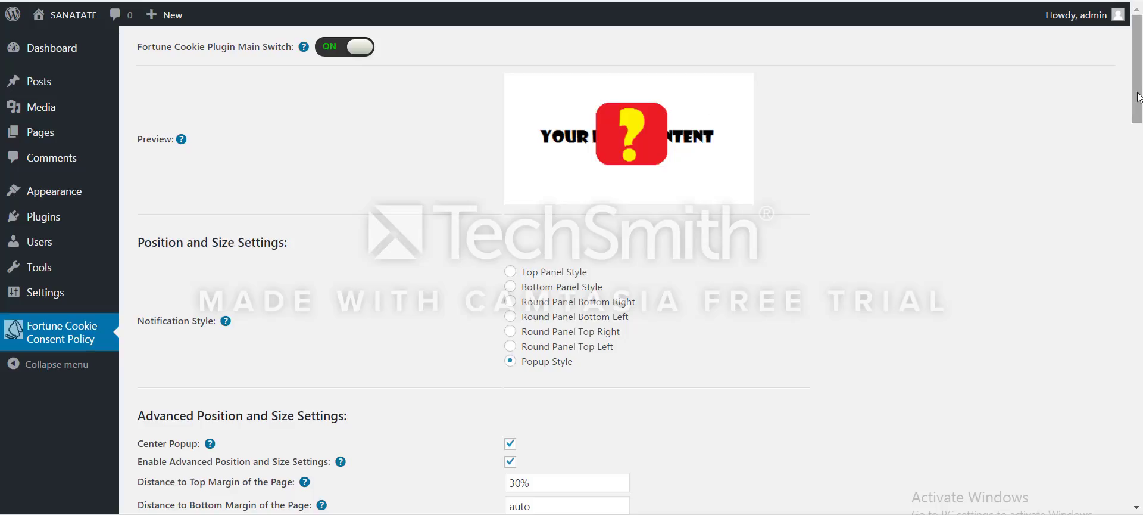
Disable Show Buttons in Place of Links in the Styling Options and save the settings.
{"action": "left_click_drag", "start_coordinate": [1137, 115], "coordinate": [1137, 347]}
{"action": "scroll", "coordinate": [1137, 276], "scroll_direction": "down", "scroll_amount": 1}
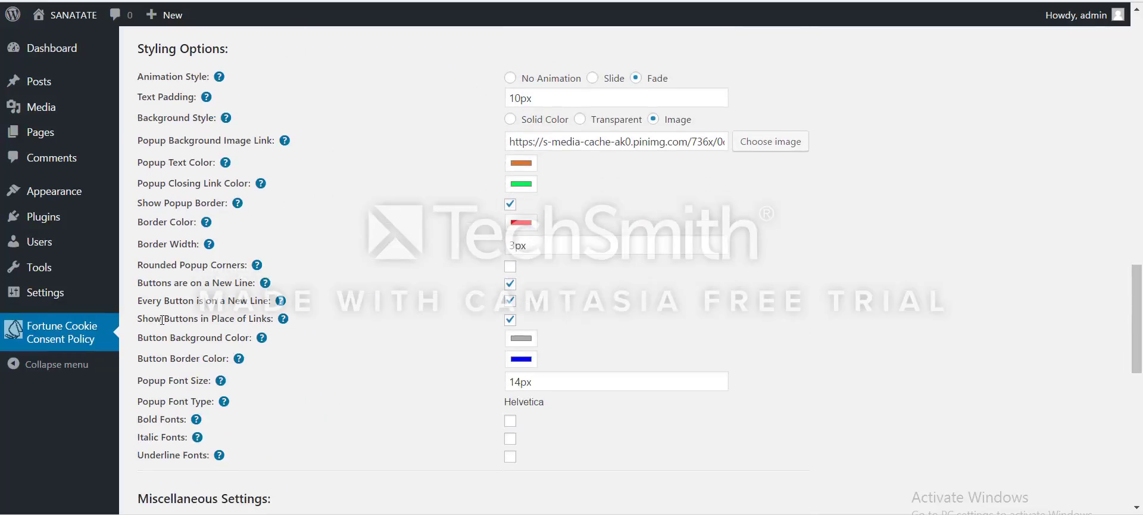
{"action": "left_click", "coordinate": [510, 319]}
{"action": "left_click_drag", "start_coordinate": [1134, 309], "coordinate": [1134, 419]}
{"action": "left_click", "coordinate": [158, 492]}
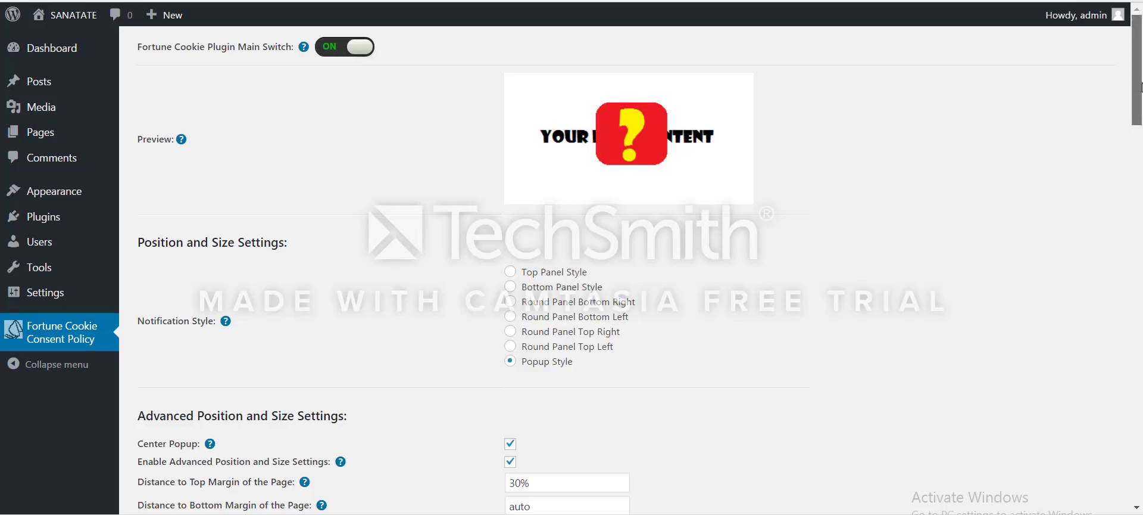
Re-enable Show Buttons in Place of Links in the Styling Options.
{"action": "left_click_drag", "start_coordinate": [1137, 119], "coordinate": [1140, 312]}
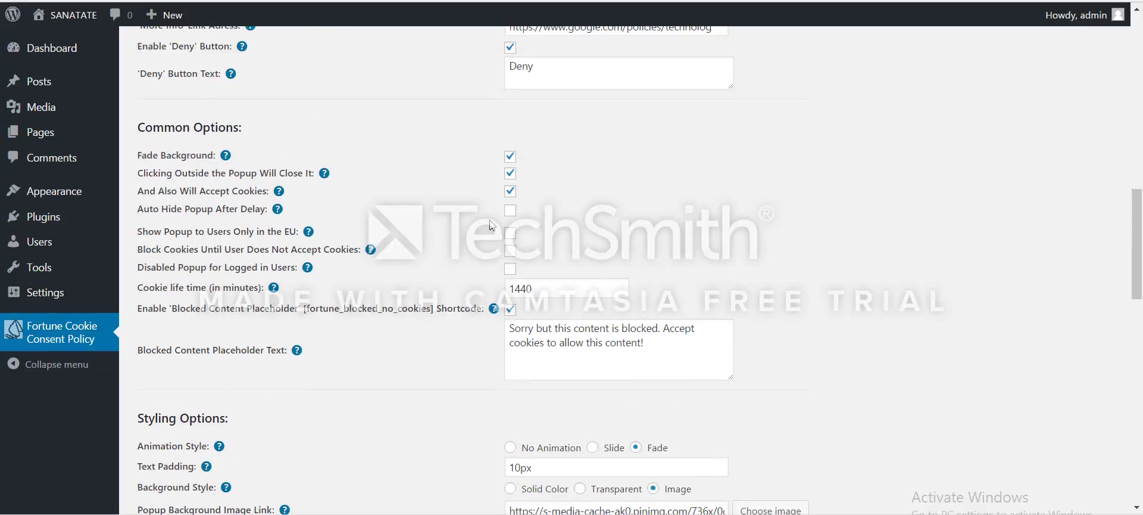
{"action": "scroll", "coordinate": [514, 257], "scroll_direction": "up", "scroll_amount": 3}
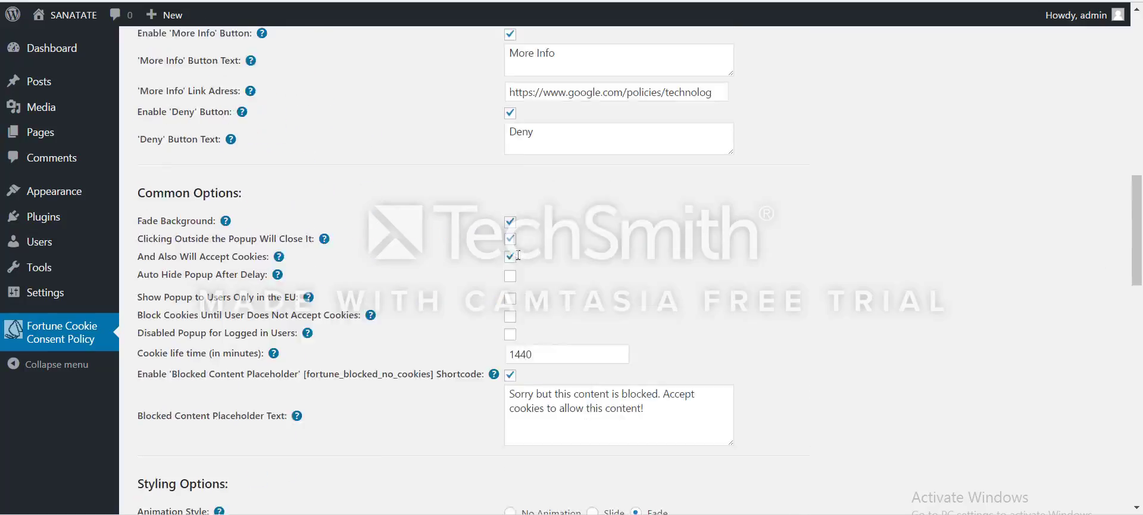
{"action": "left_click_drag", "start_coordinate": [1138, 185], "coordinate": [1138, 295]}
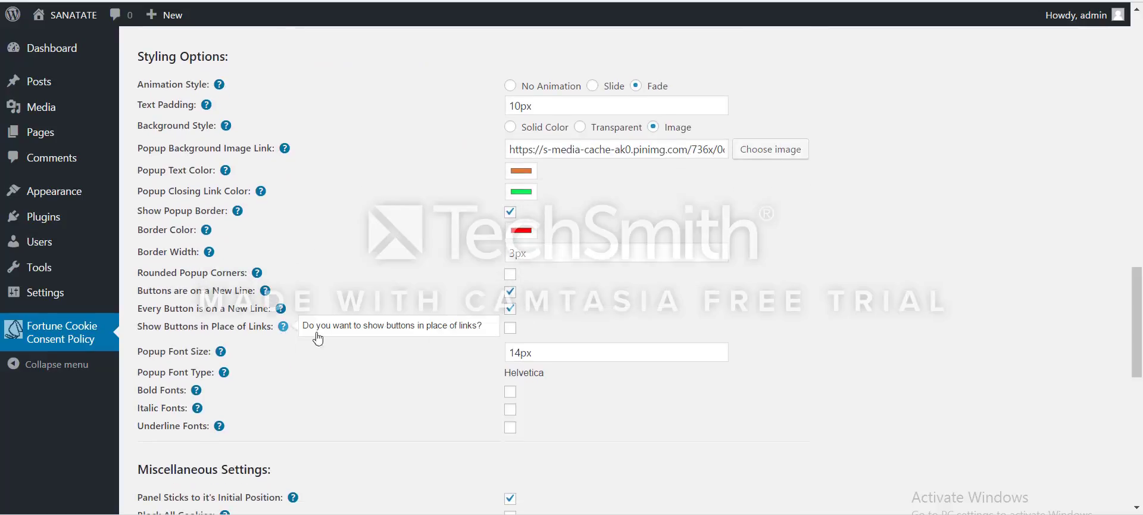
{"action": "left_click", "coordinate": [511, 328]}
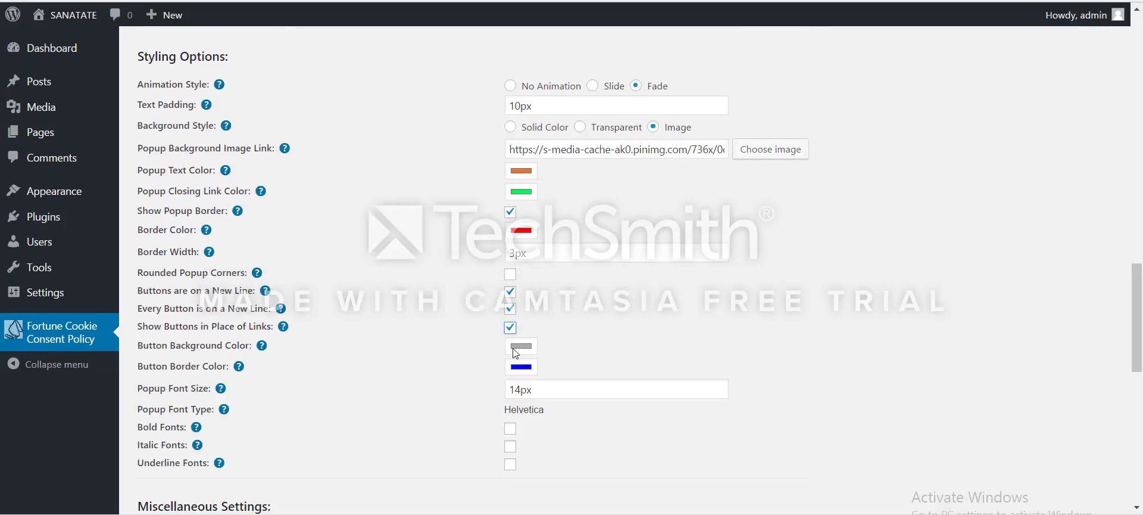
Examine the Button Background Color, Button Border Color and Popup Font Size settings.
{"action": "left_click_drag", "start_coordinate": [169, 345], "coordinate": [251, 345]}
{"action": "left_click_drag", "start_coordinate": [170, 365], "coordinate": [226, 363]}
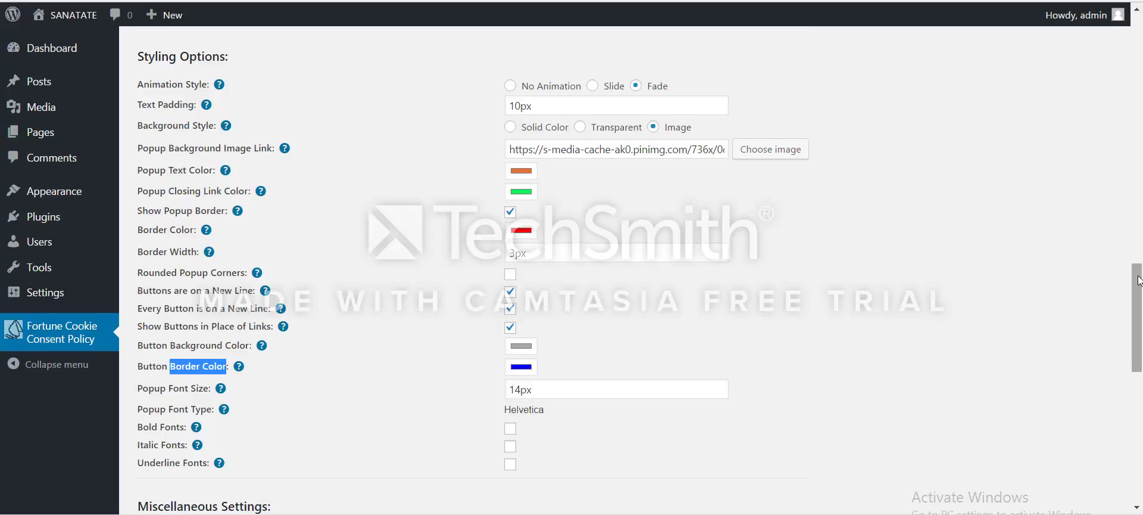
{"action": "left_click_drag", "start_coordinate": [1137, 267], "coordinate": [1136, 323]}
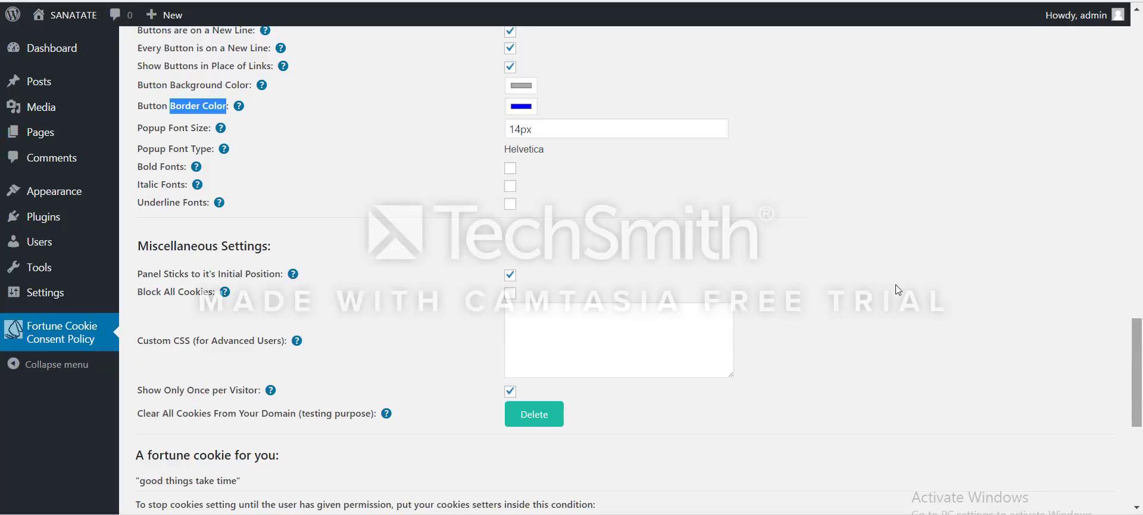
{"action": "left_click", "coordinate": [165, 125]}
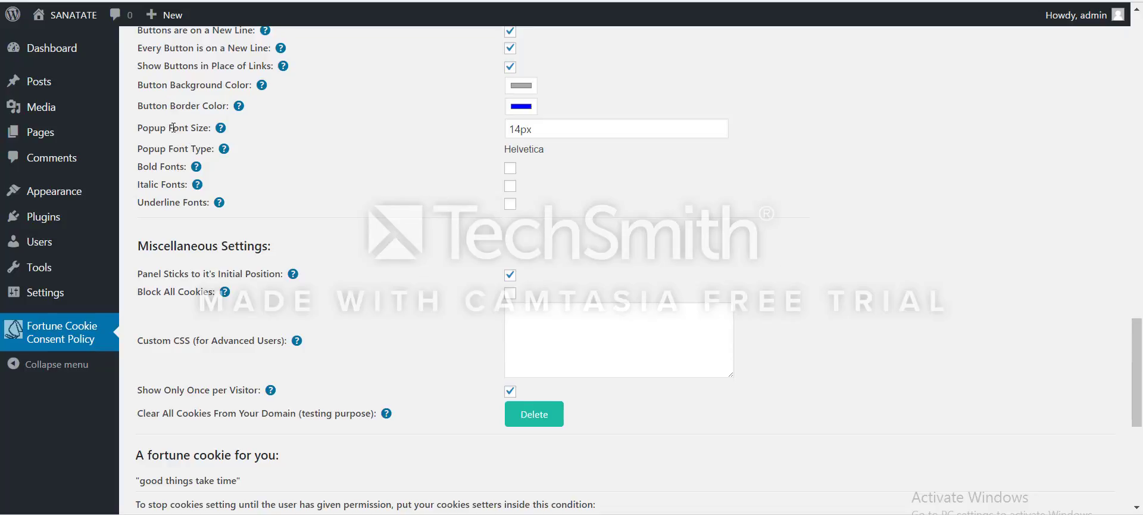
{"action": "left_click_drag", "start_coordinate": [169, 127], "coordinate": [210, 127]}
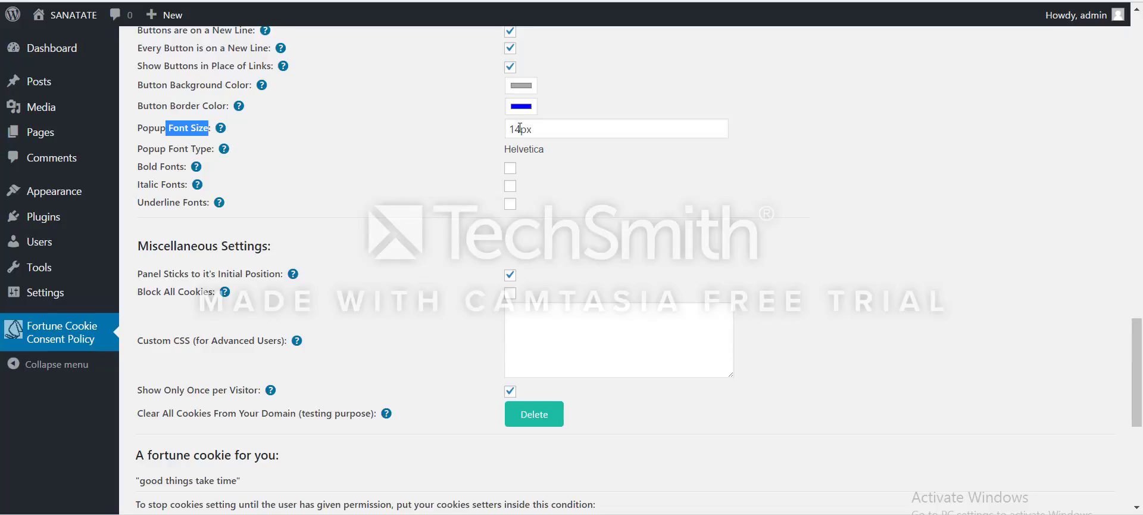
Set the Popup Font Size to 20px and the Popup Font Type to Impact.
{"action": "left_click_drag", "start_coordinate": [520, 128], "coordinate": [514, 129]}
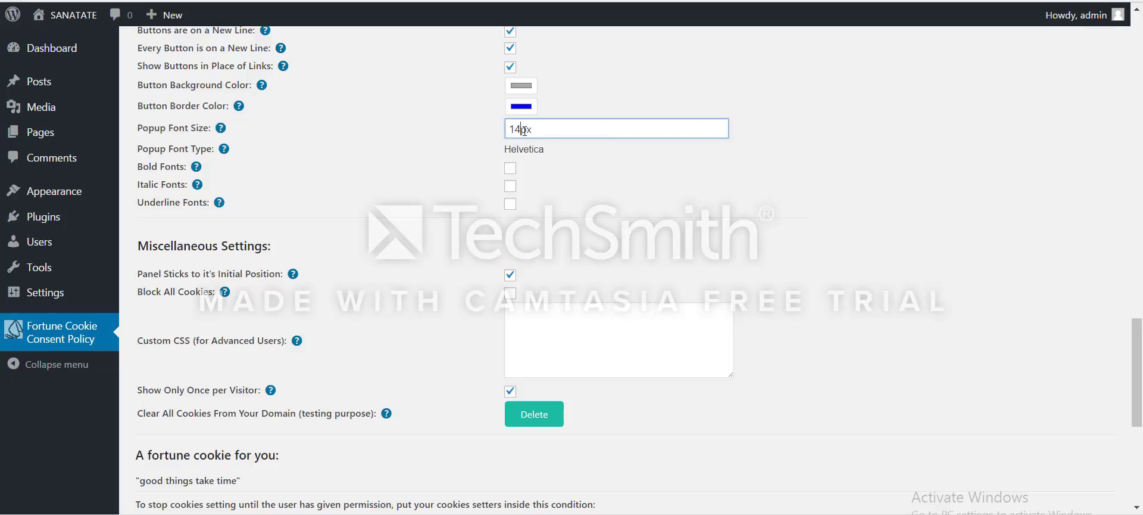
{"action": "key", "text": "BackSpace"}
{"action": "key", "text": "BackSpace"}
{"action": "type", "text": "20"}
{"action": "left_click", "coordinate": [529, 150]}
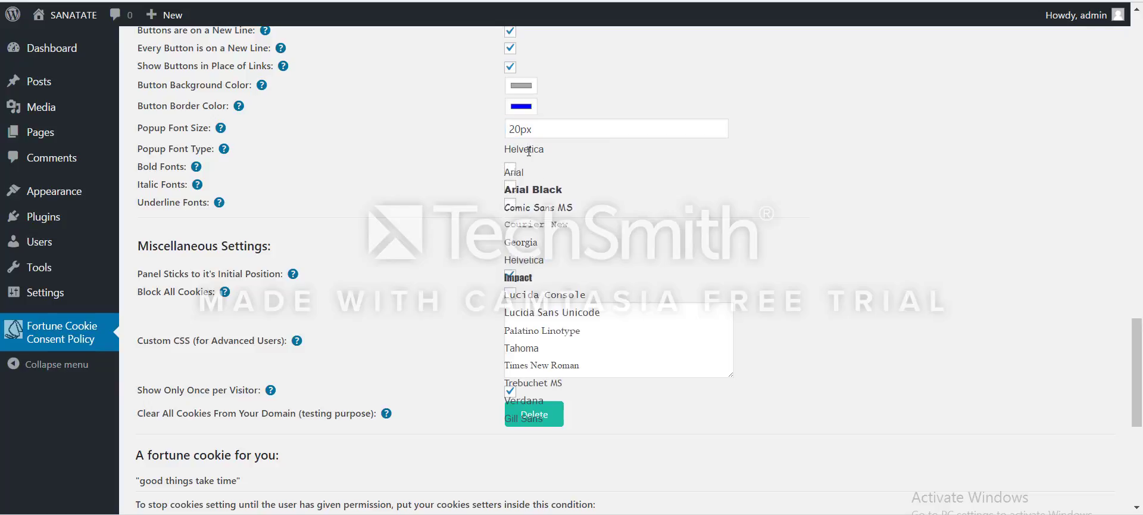
{"action": "left_click", "coordinate": [526, 276]}
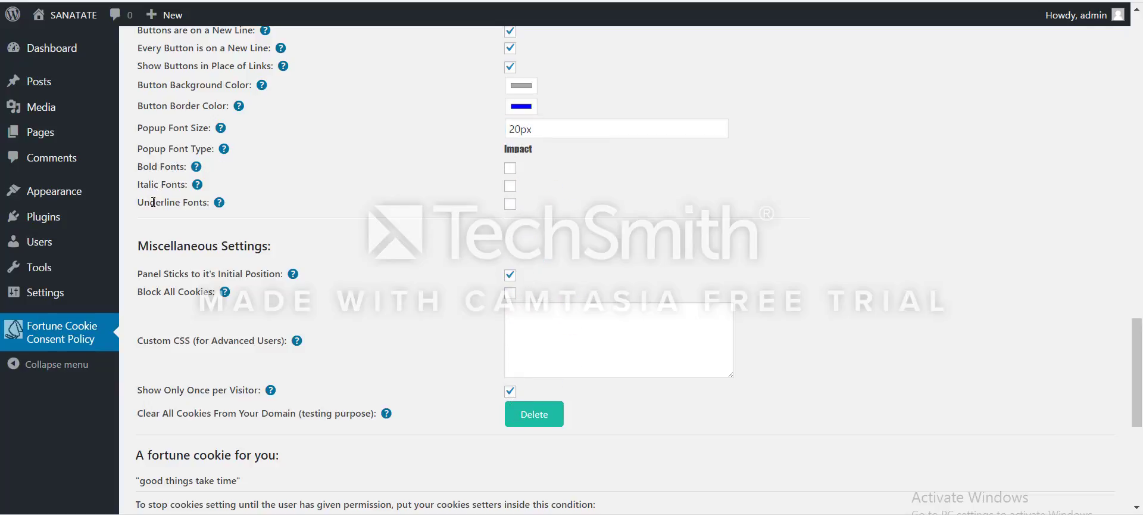
Enable Underline Fonts, save the settings and reload the blog to check the popup.
{"action": "left_click", "coordinate": [511, 203]}
{"action": "scroll", "coordinate": [579, 429], "scroll_direction": "down", "scroll_amount": 6}
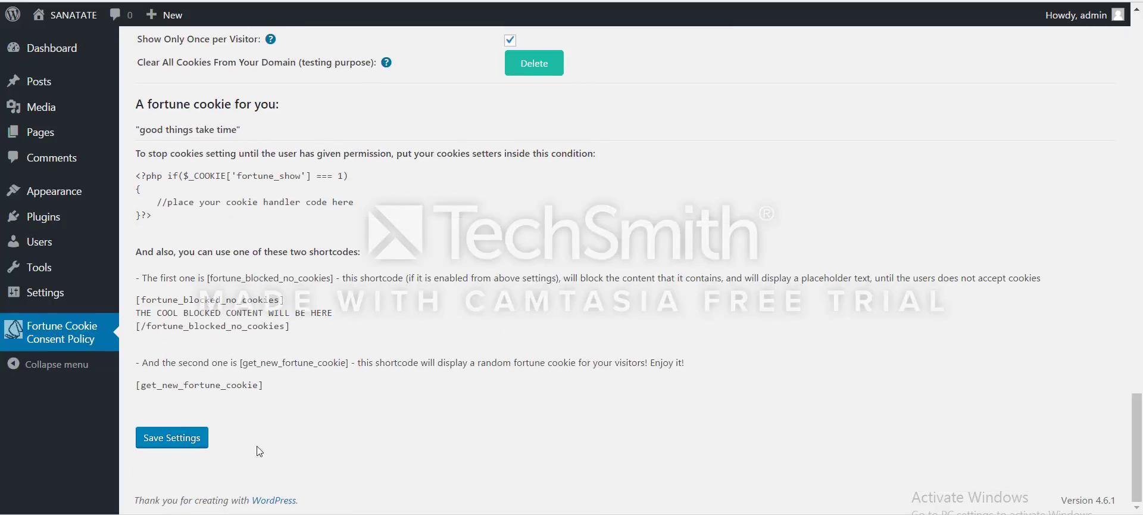
{"action": "left_click", "coordinate": [188, 437]}
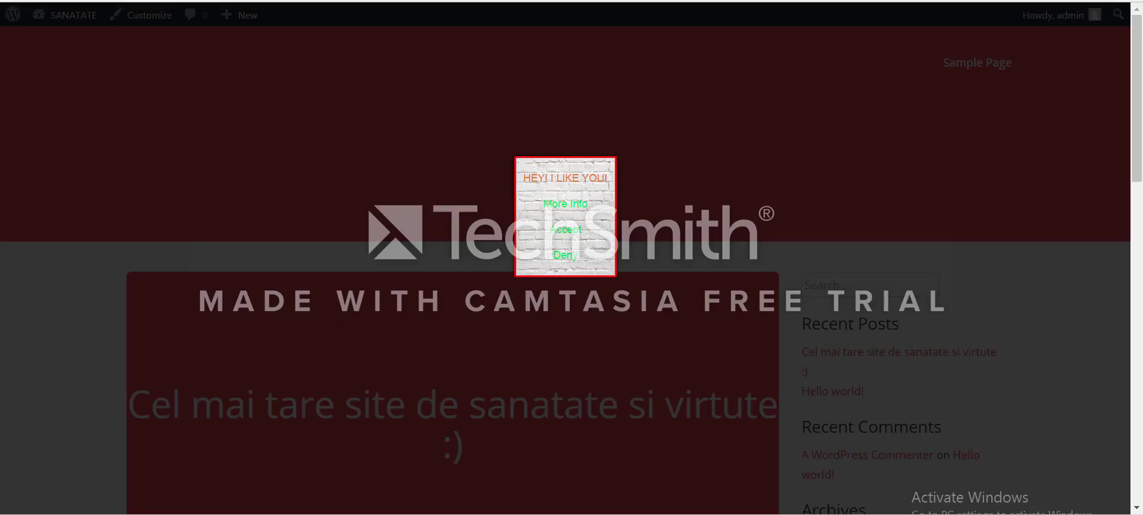
{"action": "key", "text": "F5"}
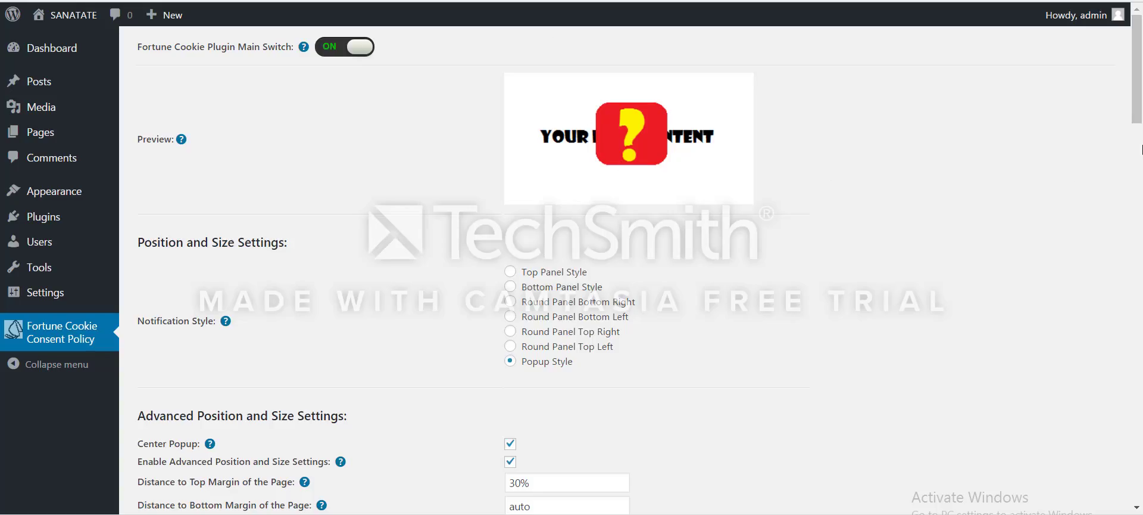
Disable Panel Sticks to it's Initial Position in the Miscellaneous Settings and save the settings.
{"action": "left_click_drag", "start_coordinate": [1142, 149], "coordinate": [1139, 422]}
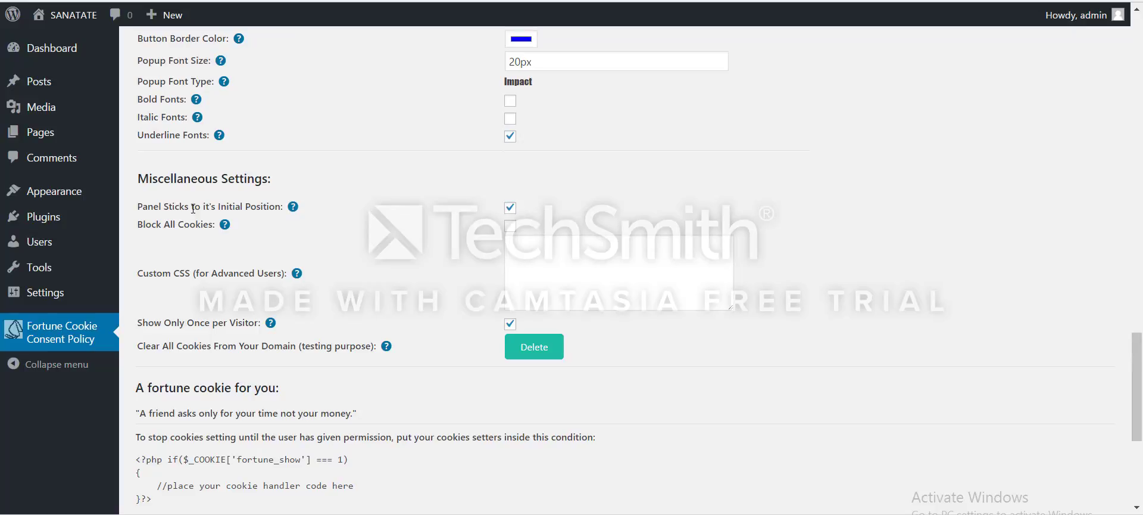
{"action": "left_click", "coordinate": [507, 208]}
{"action": "scroll", "coordinate": [601, 398], "scroll_direction": "down", "scroll_amount": 1}
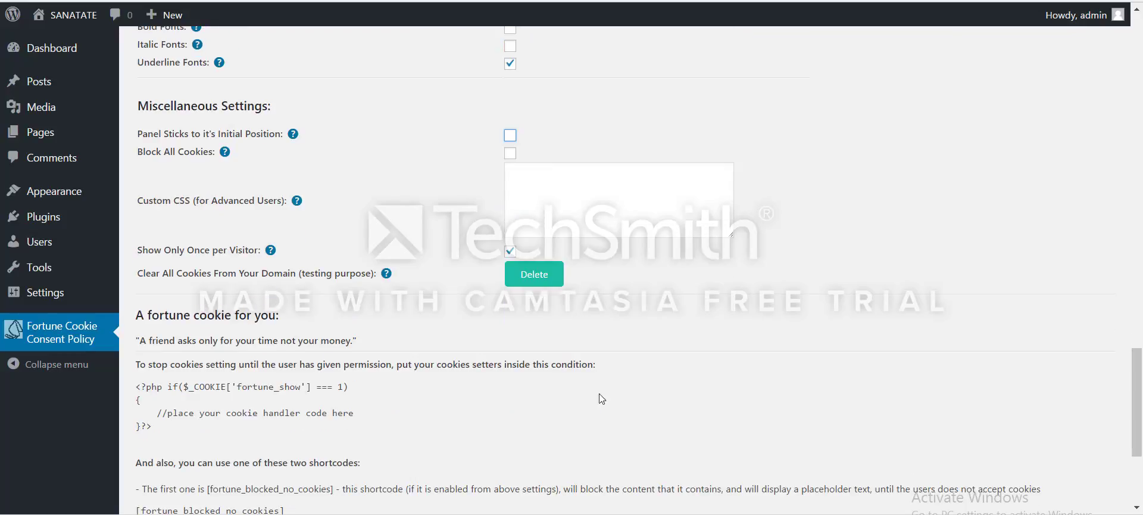
{"action": "scroll", "coordinate": [350, 388], "scroll_direction": "down", "scroll_amount": 3}
{"action": "left_click", "coordinate": [173, 438]}
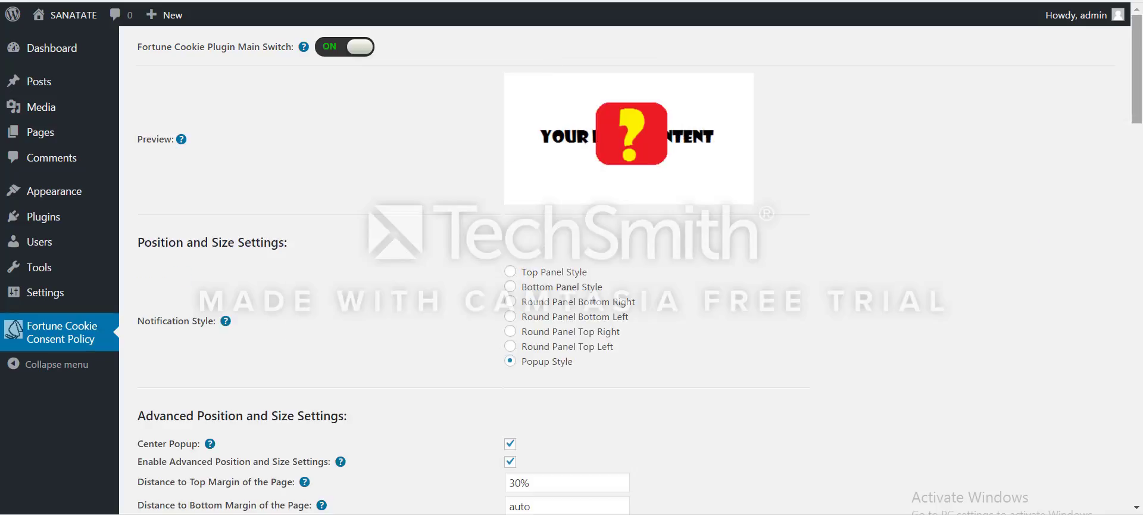
Disable Fade Background in the Common Options, save the settings and check how the popup moves with the blog page.
{"action": "left_click_drag", "start_coordinate": [1139, 44], "coordinate": [1140, 212]}
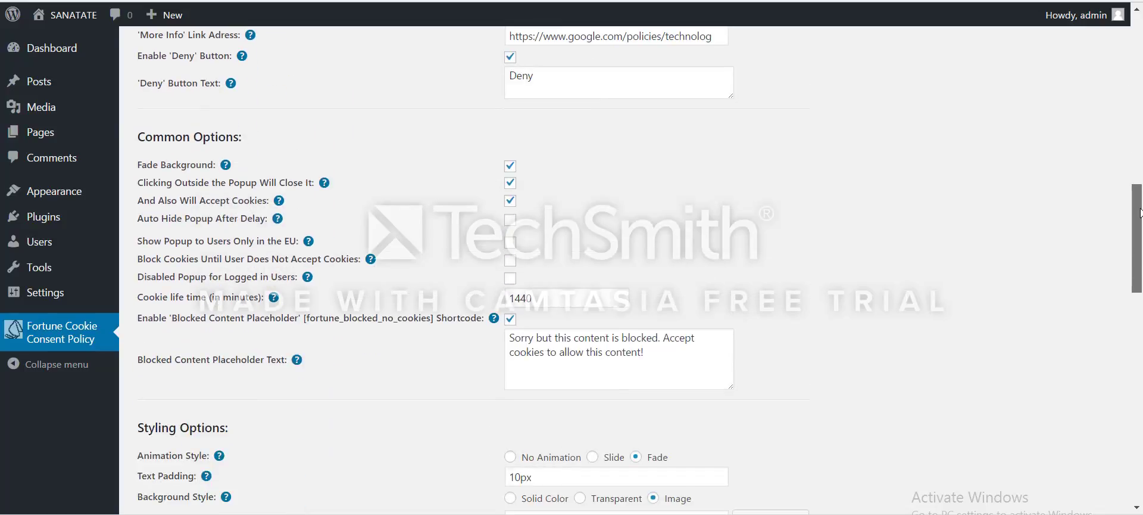
{"action": "left_click", "coordinate": [511, 166]}
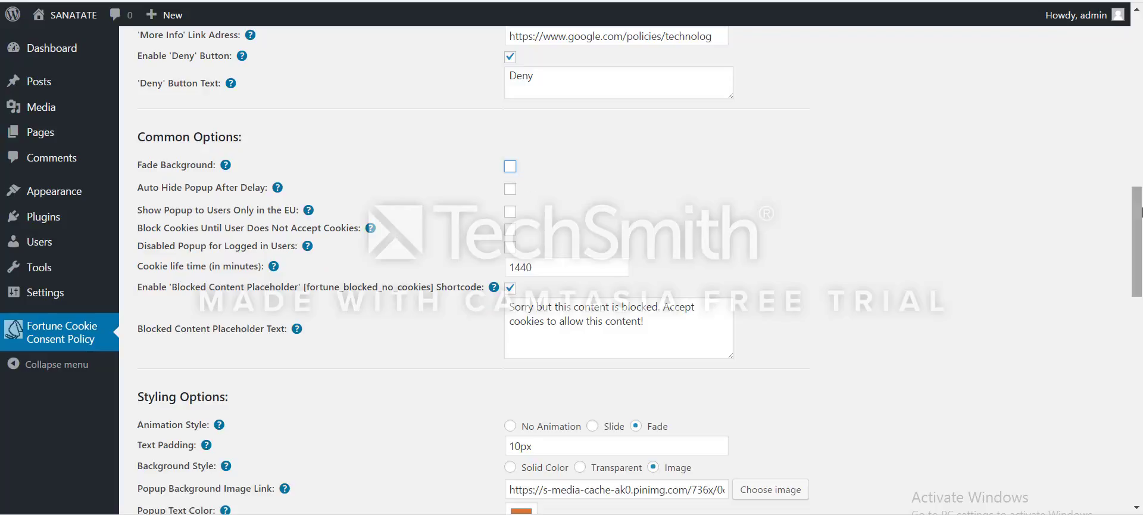
{"action": "left_click_drag", "start_coordinate": [1141, 211], "coordinate": [1140, 429]}
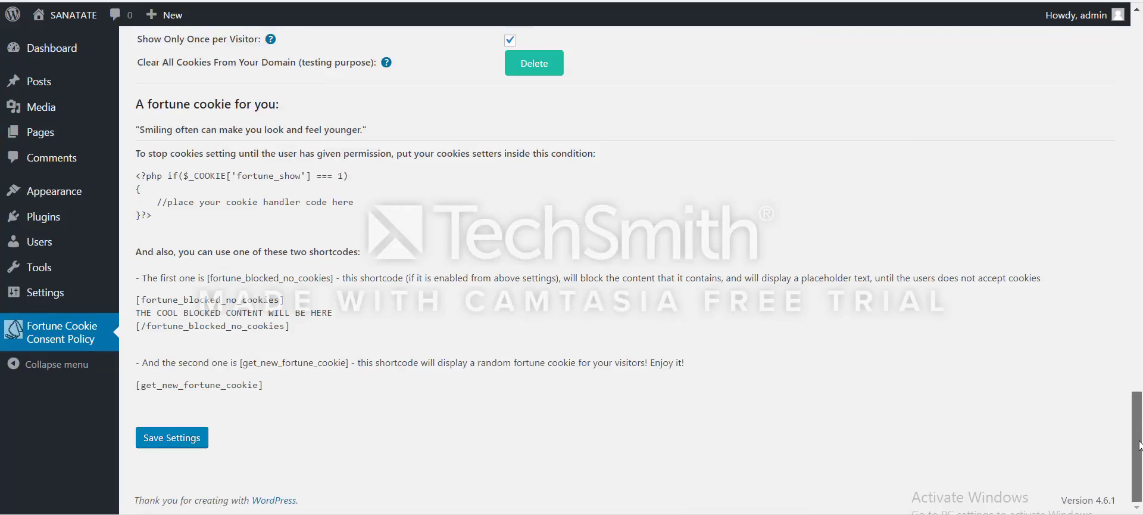
{"action": "left_click", "coordinate": [178, 448]}
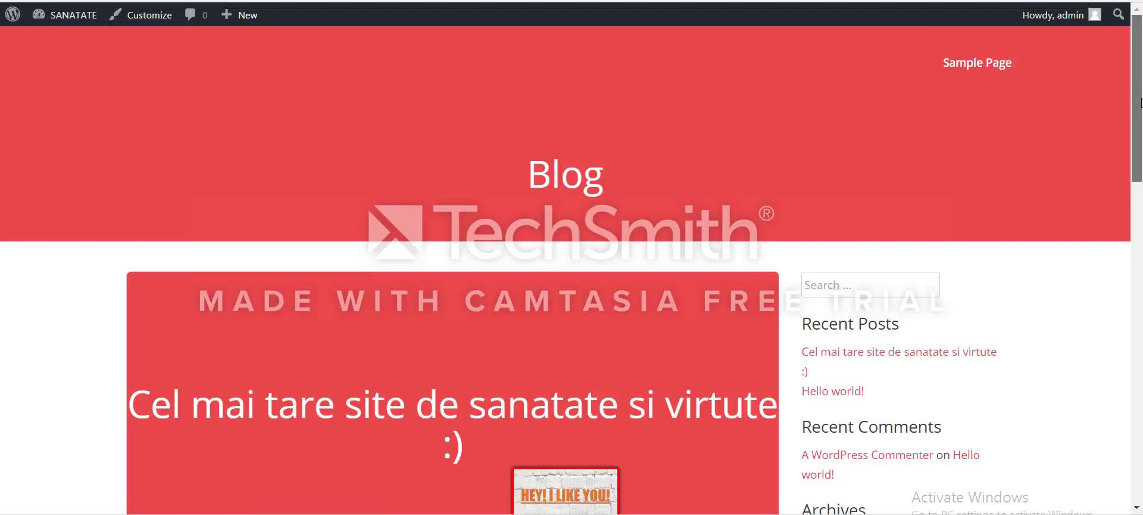
{"action": "left_click_drag", "start_coordinate": [1138, 107], "coordinate": [1140, 178]}
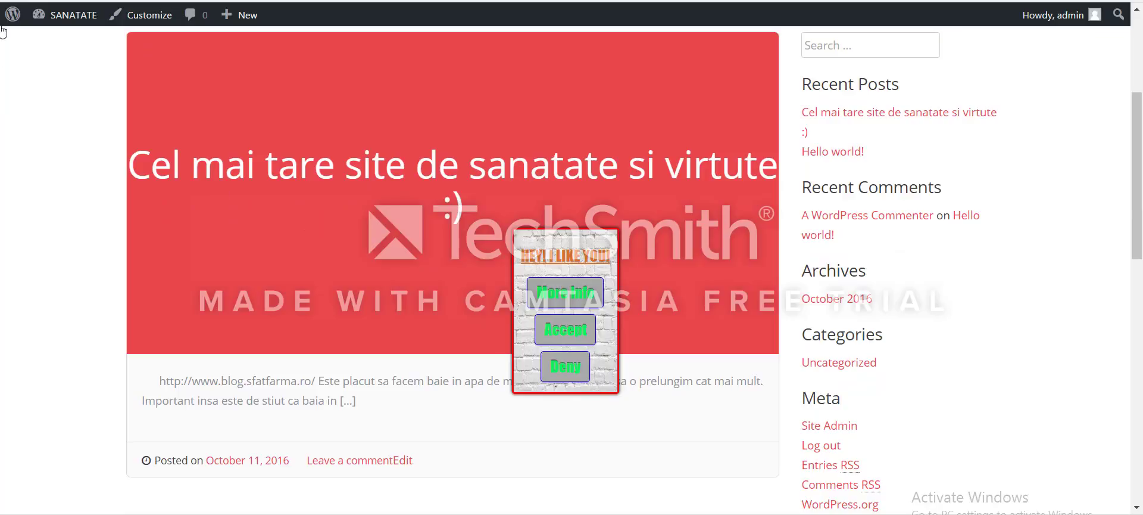
{"action": "left_click_drag", "start_coordinate": [1137, 149], "coordinate": [1137, 67]}
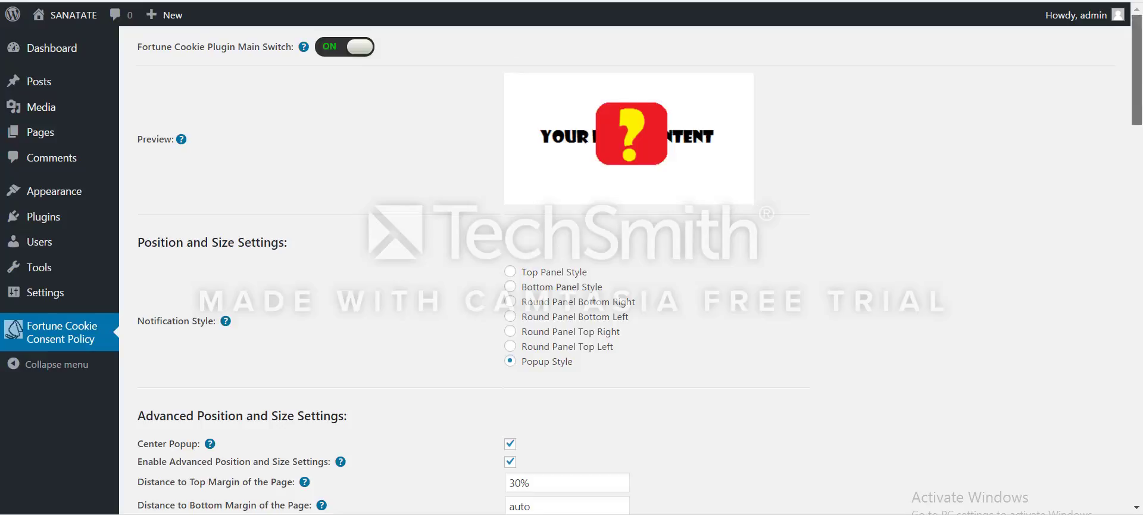
Examine the Block All Cookies, Custom CSS, Show Only Once per Visitor and Clear All Cookies options in the Miscellaneous Settings.
{"action": "left_click_drag", "start_coordinate": [1136, 89], "coordinate": [1127, 379]}
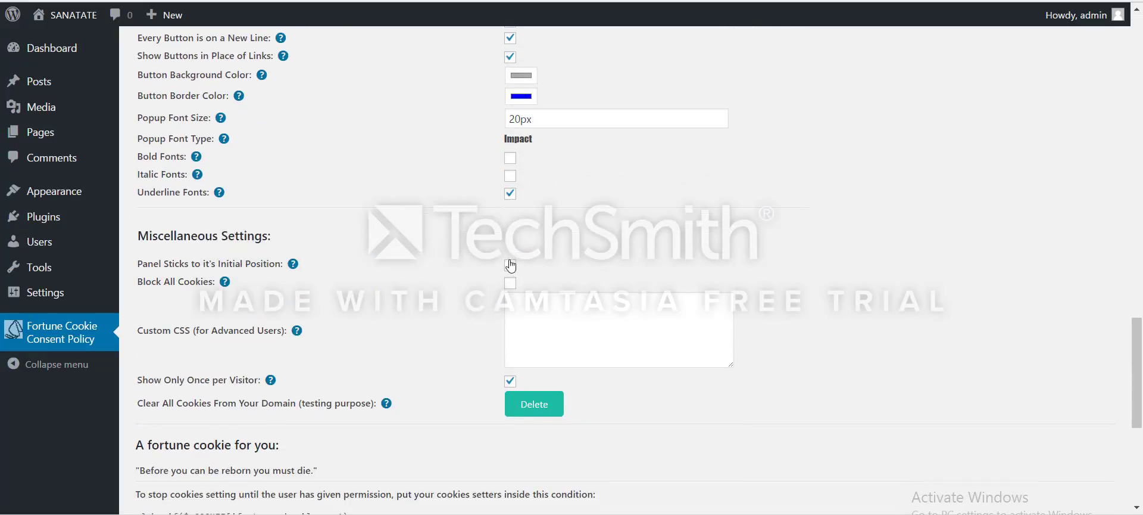
{"action": "left_click_drag", "start_coordinate": [155, 284], "coordinate": [218, 286]}
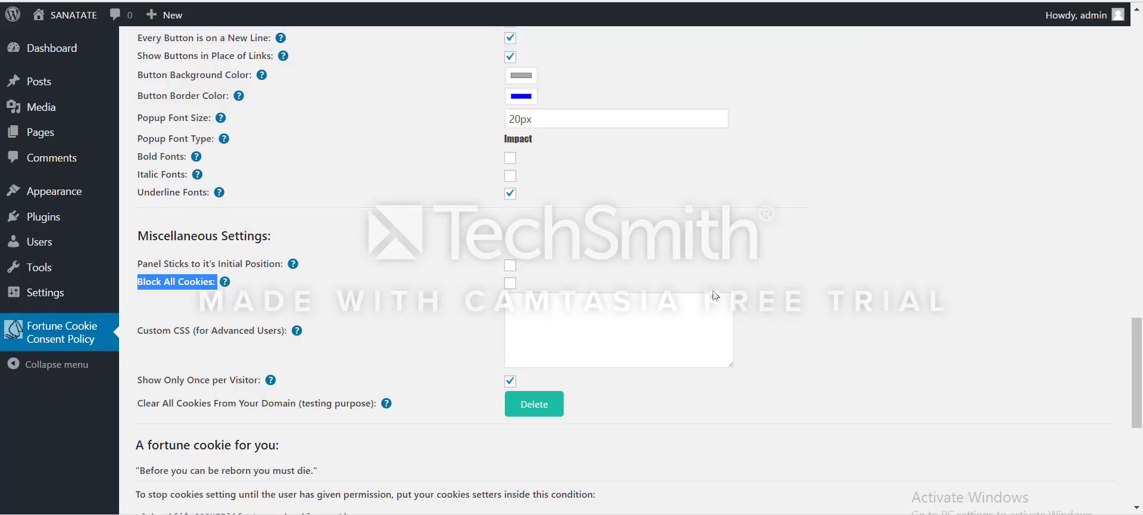
{"action": "left_click", "coordinate": [433, 297]}
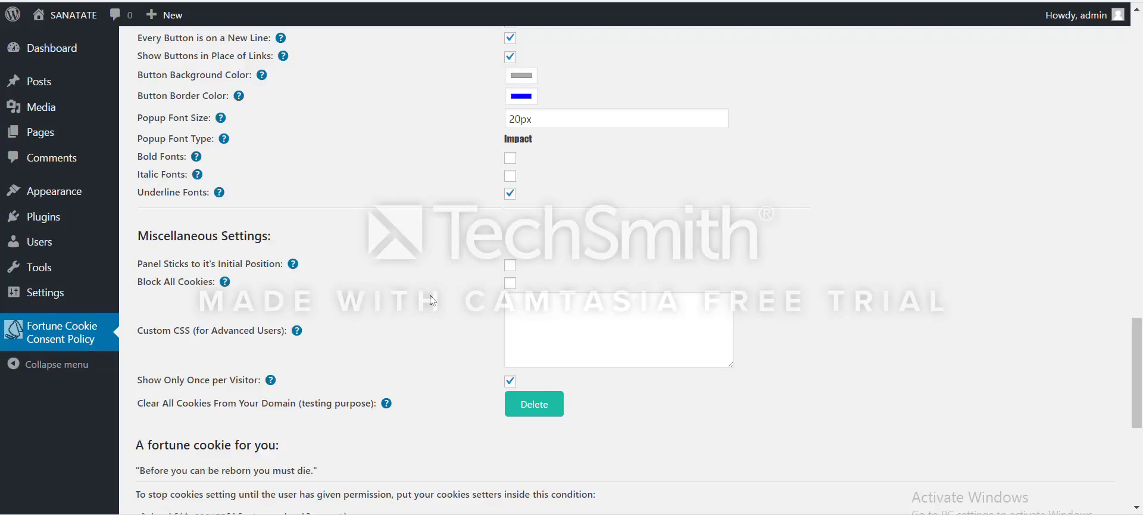
{"action": "scroll", "coordinate": [1141, 417], "scroll_direction": "up", "scroll_amount": 3}
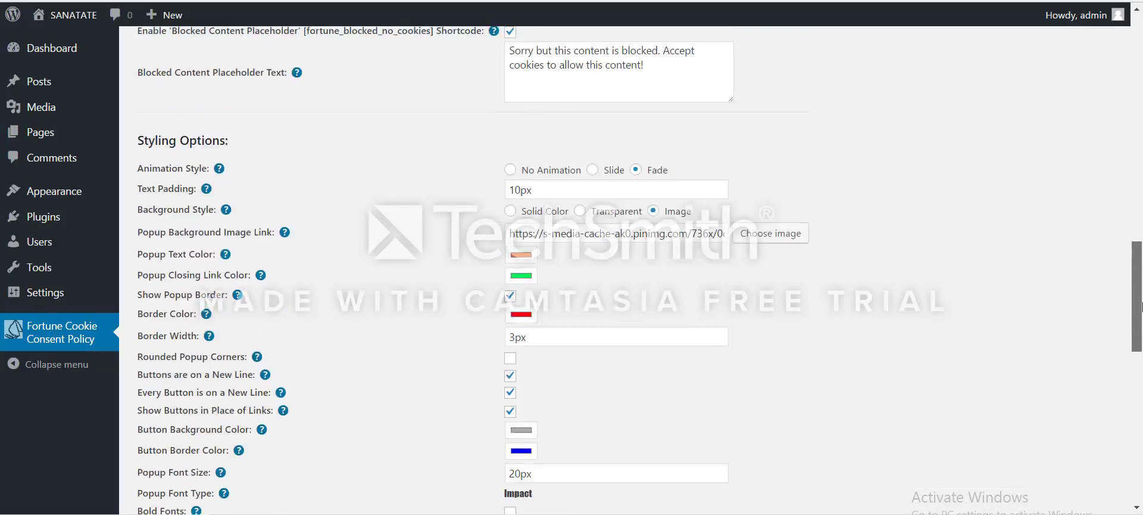
{"action": "scroll", "coordinate": [1141, 357], "scroll_direction": "down", "scroll_amount": 4}
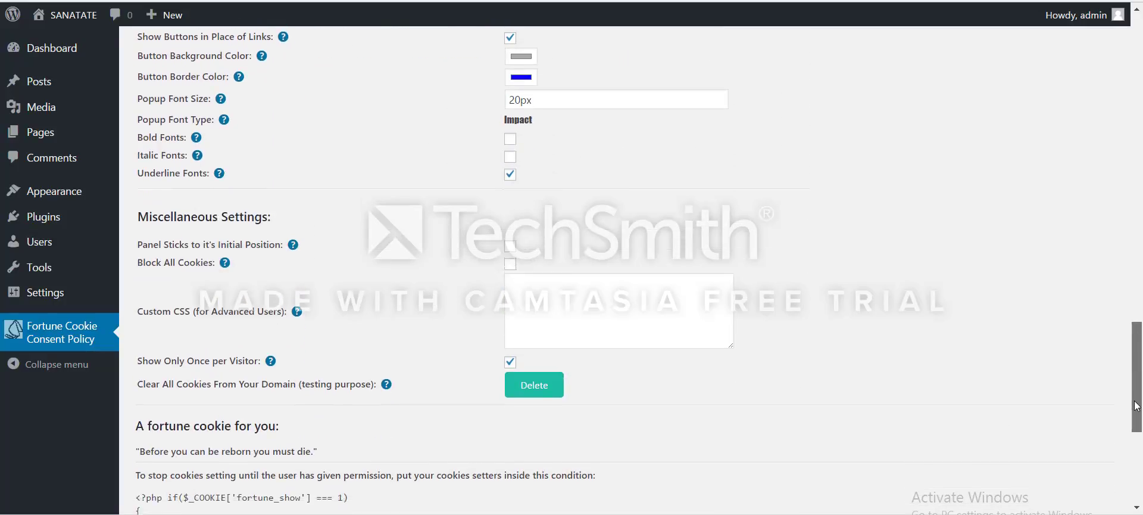
{"action": "left_click_drag", "start_coordinate": [140, 221], "coordinate": [218, 223]}
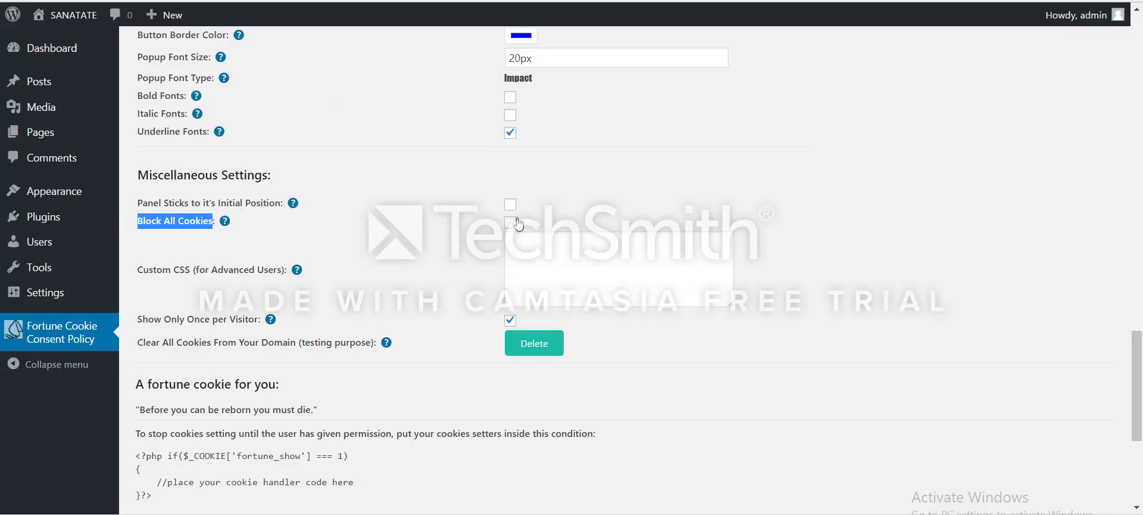
{"action": "left_click", "coordinate": [145, 225]}
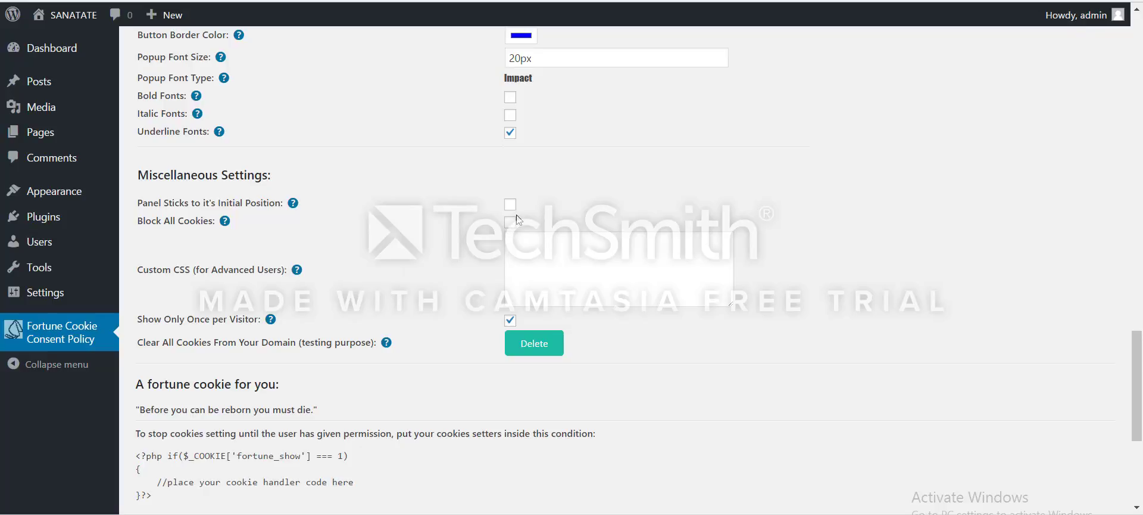
{"action": "left_click", "coordinate": [509, 251]}
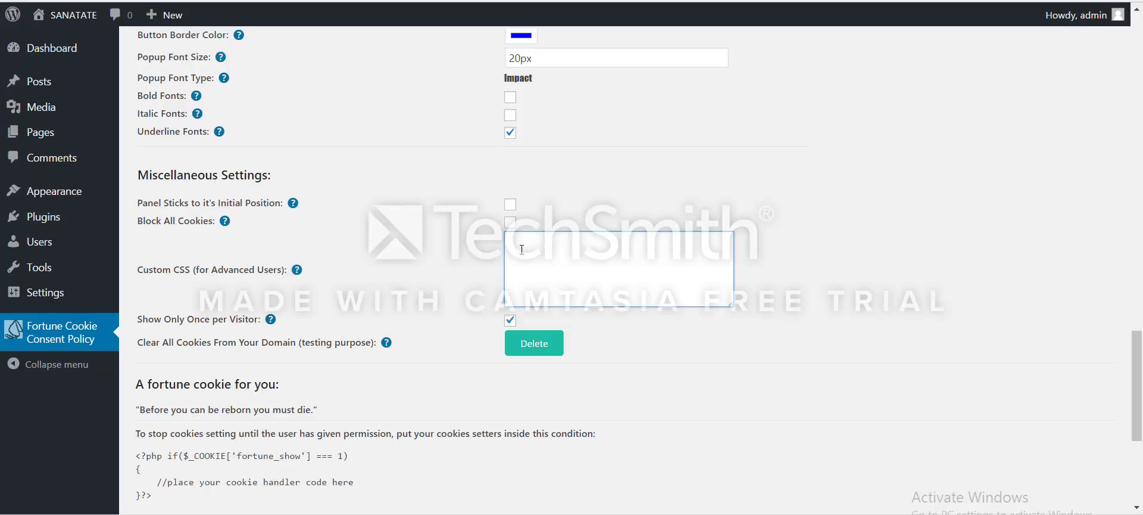
{"action": "left_click_drag", "start_coordinate": [154, 319], "coordinate": [265, 320]}
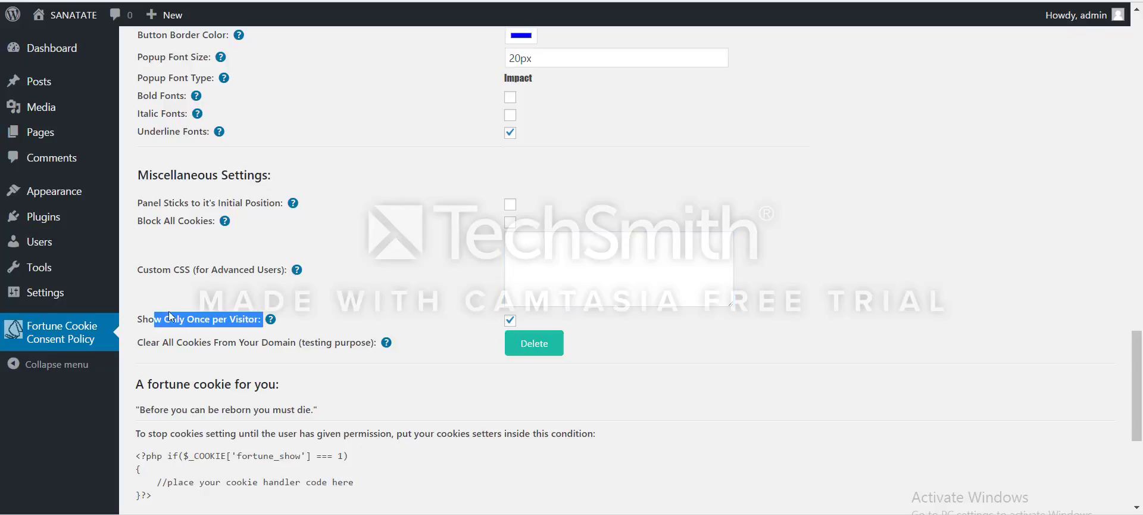
{"action": "left_click", "coordinate": [291, 303]}
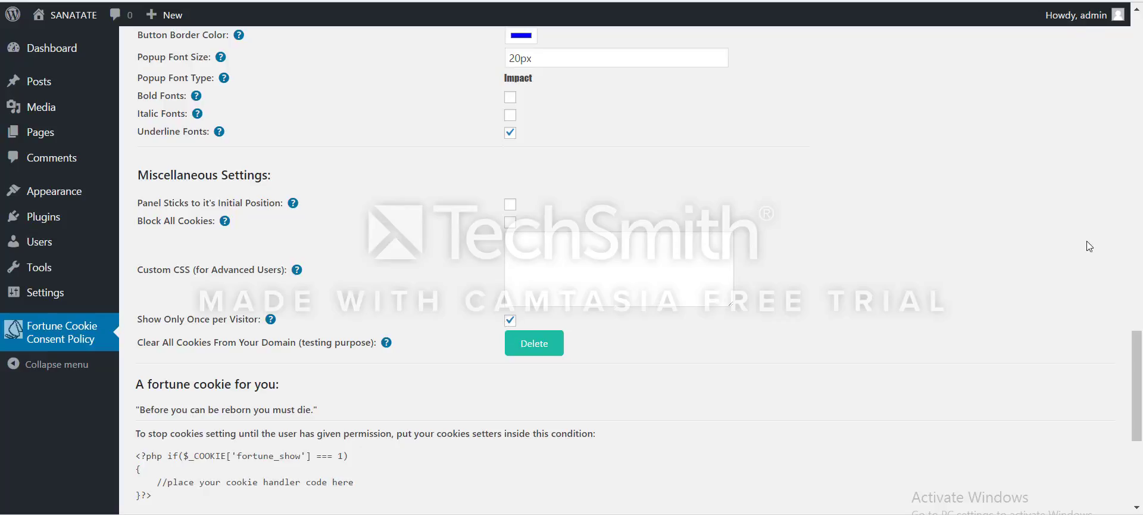
{"action": "scroll", "coordinate": [1137, 351], "scroll_direction": "down", "scroll_amount": 1}
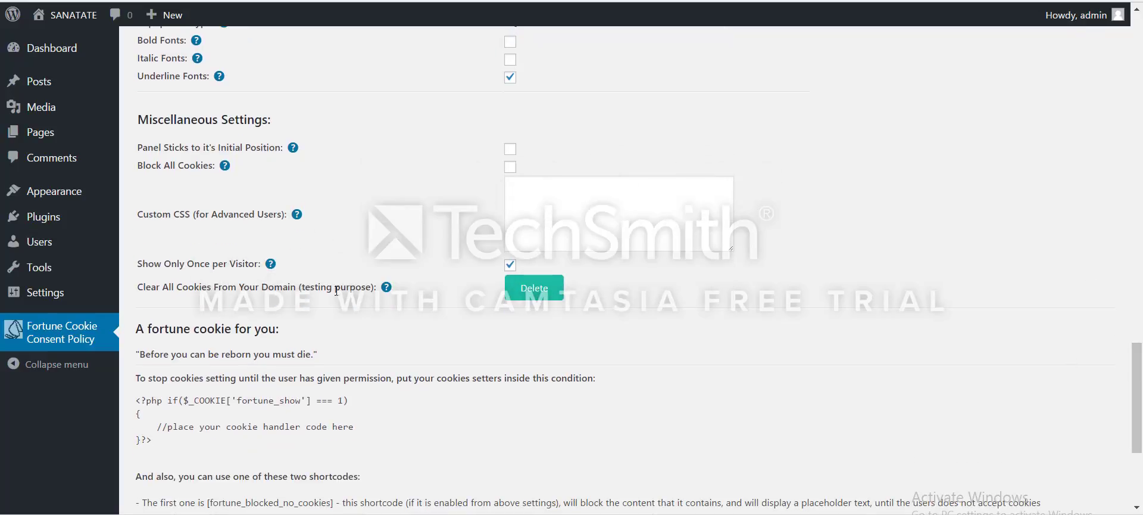
{"action": "left_click", "coordinate": [534, 287]}
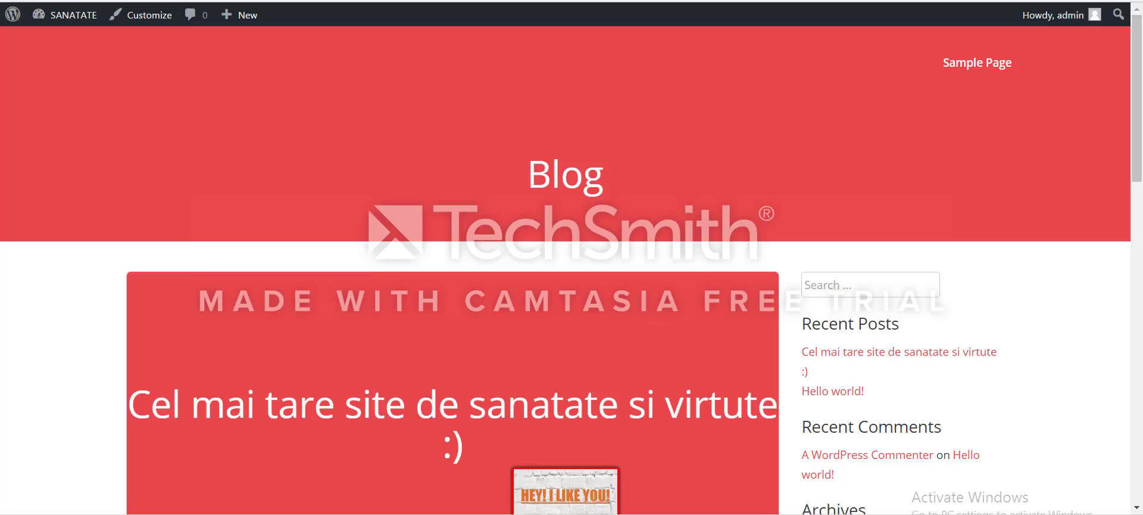
{"action": "key", "text": "ctrl+Tab"}
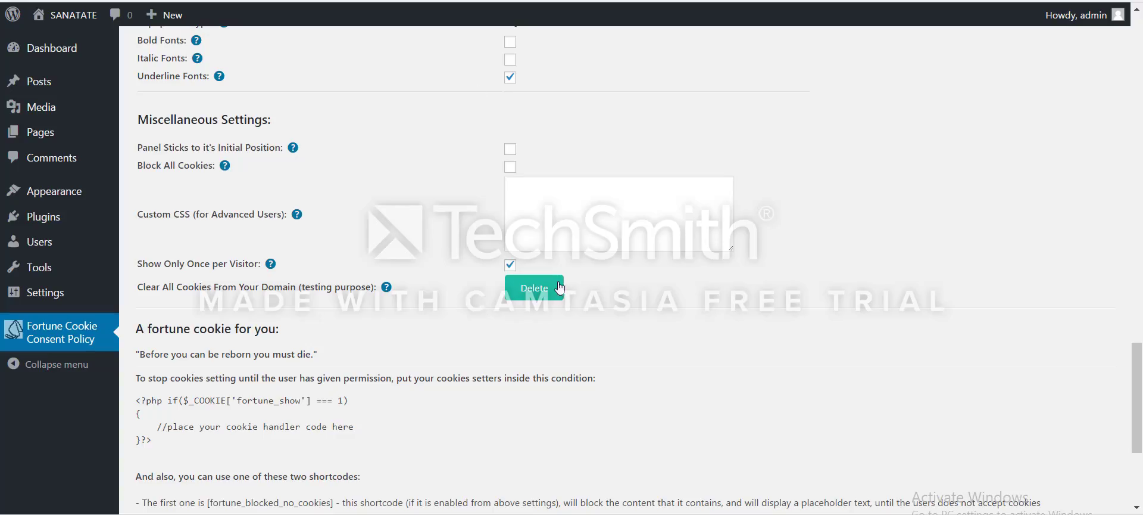
Accept the cookies in the consent popup on the blog and check the page again.
{"action": "key", "text": "ctrl+Tab"}
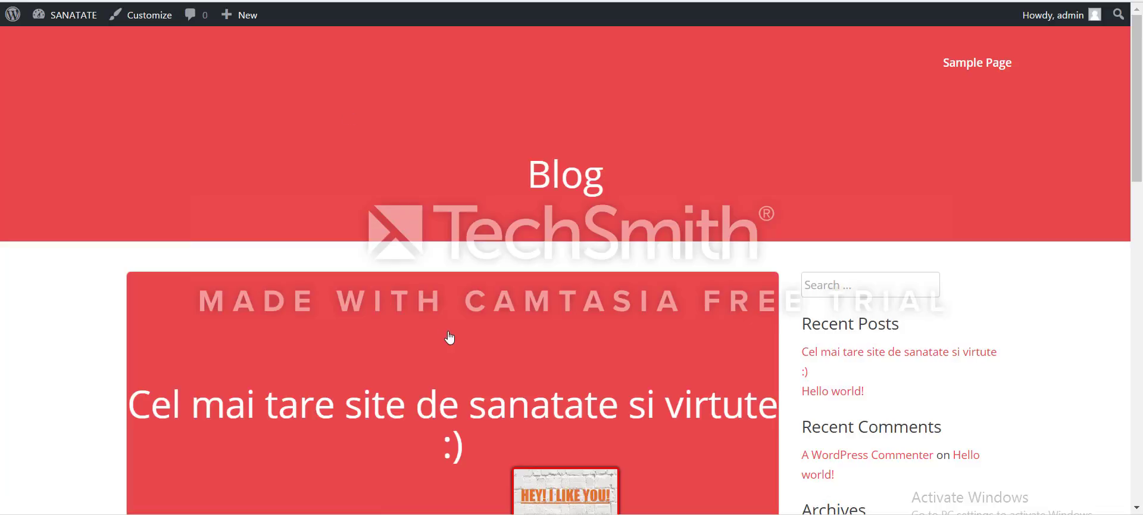
{"action": "scroll", "coordinate": [451, 335], "scroll_direction": "down", "scroll_amount": 12}
{"action": "scroll", "coordinate": [453, 332], "scroll_direction": "up", "scroll_amount": 5}
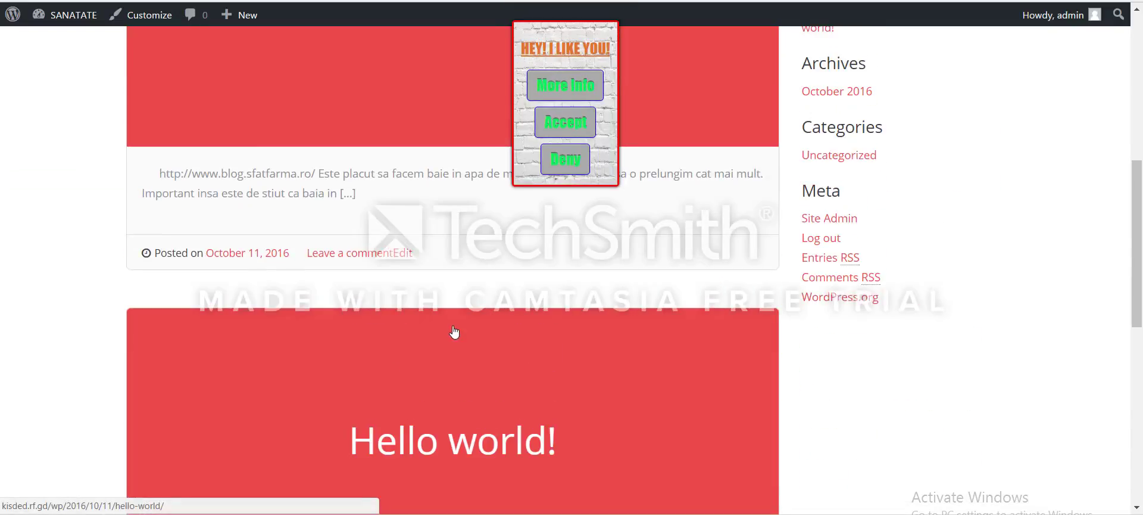
{"action": "left_click", "coordinate": [559, 121]}
{"action": "scroll", "coordinate": [576, 179], "scroll_direction": "up", "scroll_amount": 7}
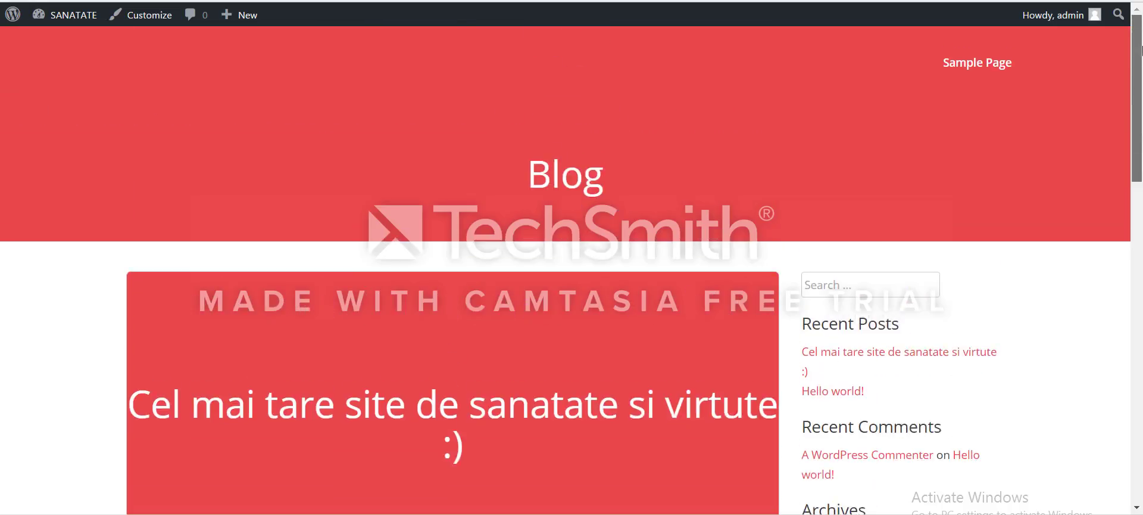
{"action": "mouse_move", "coordinate": [1137, 51]}
{"action": "left_mouse_down"}
{"action": "mouse_move", "coordinate": [1126, 313]}
{"action": "mouse_move", "coordinate": [1138, 50]}
{"action": "left_mouse_up"}
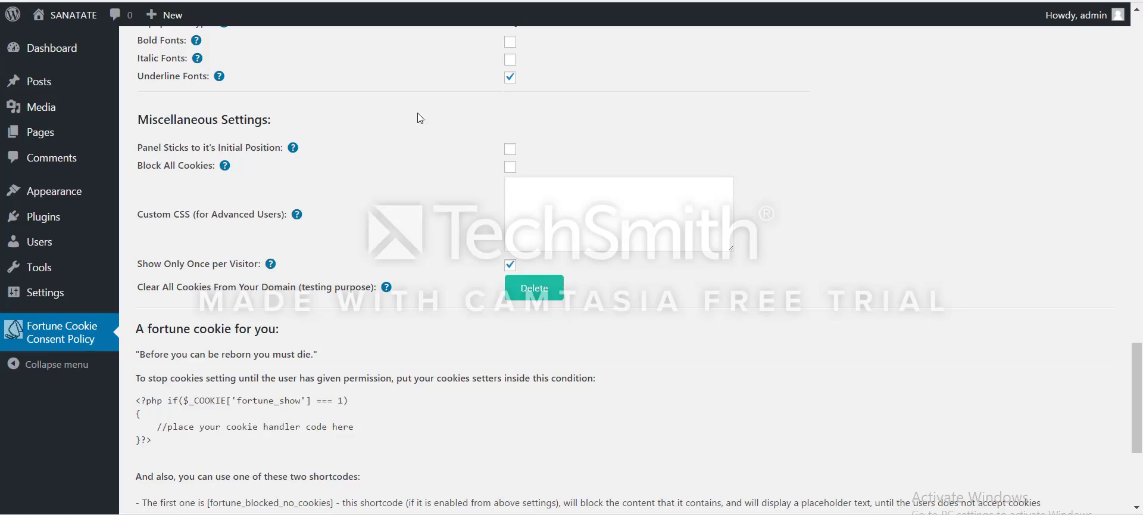
Clear all cookies from the domain in the Miscellaneous Settings, confirm the deletion and reload the blog.
{"action": "left_click", "coordinate": [533, 293]}
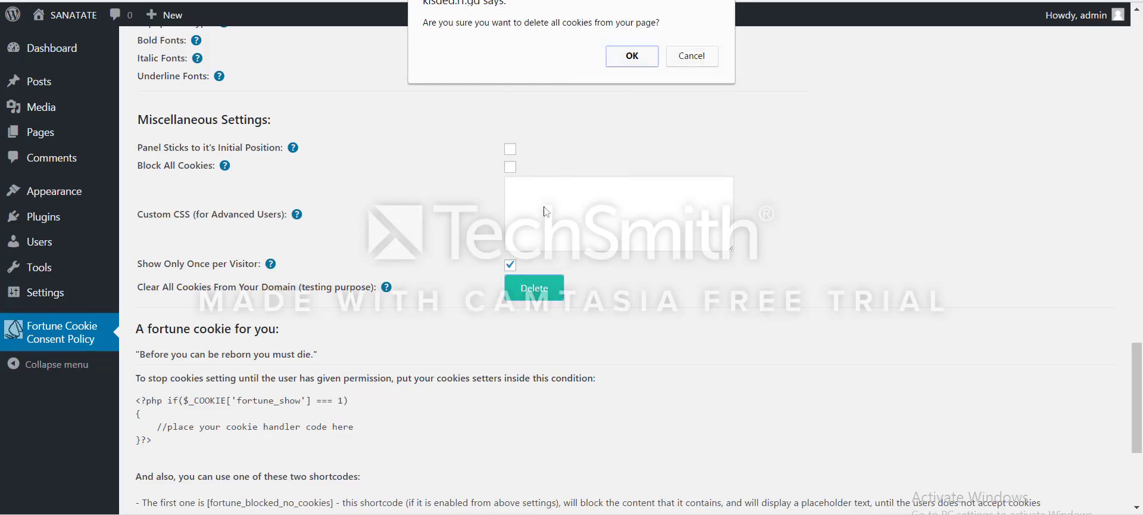
{"action": "left_click", "coordinate": [624, 59]}
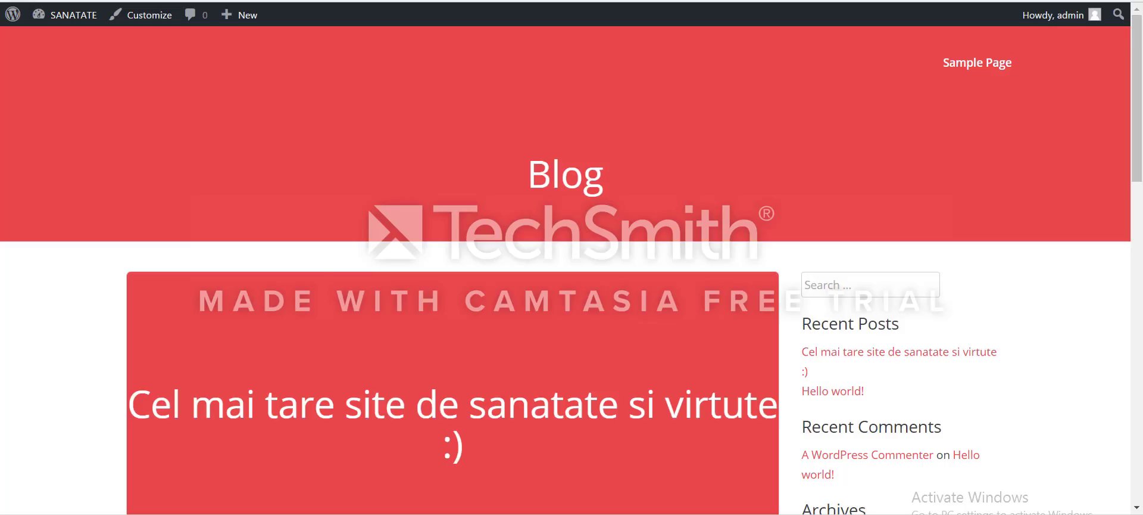
{"action": "key", "text": "F5"}
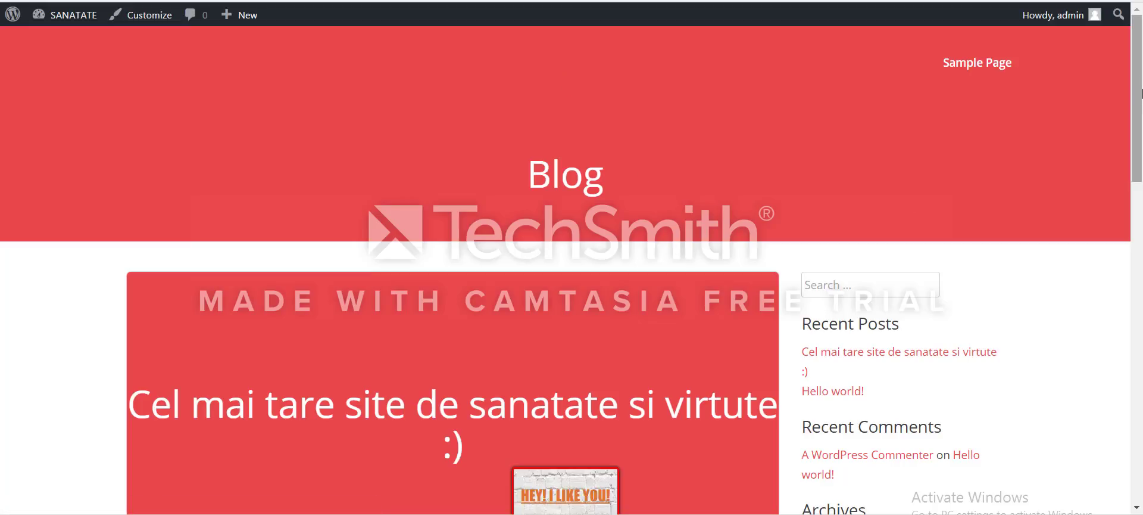
Examine the "A fortune cookie for you" section and its quote at the end of the plugin settings.
{"action": "scroll", "coordinate": [1141, 168], "scroll_direction": "down", "scroll_amount": 4}
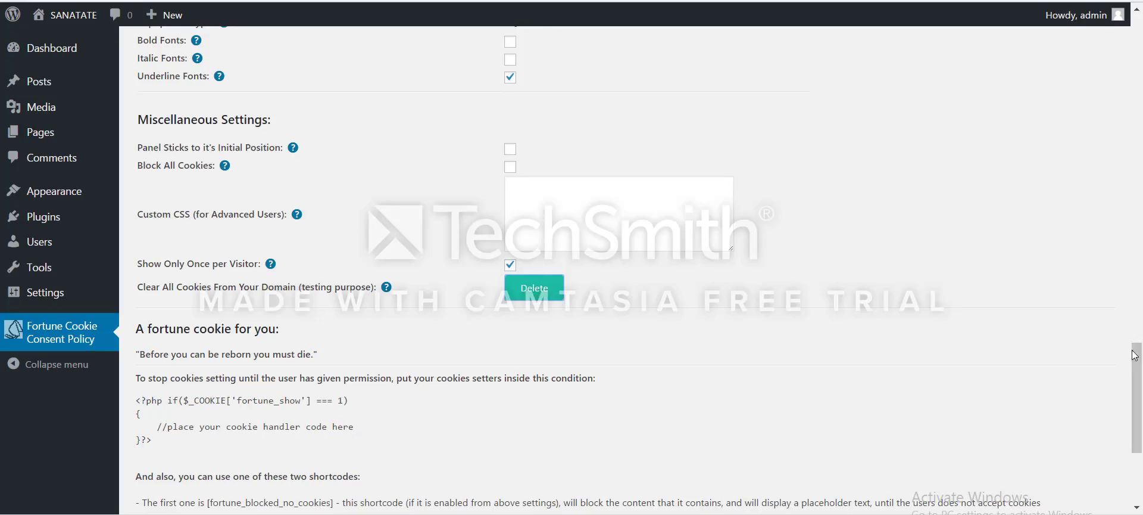
{"action": "scroll", "coordinate": [1137, 369], "scroll_direction": "down", "scroll_amount": 1}
{"action": "left_click_drag", "start_coordinate": [1140, 377], "coordinate": [1140, 419]}
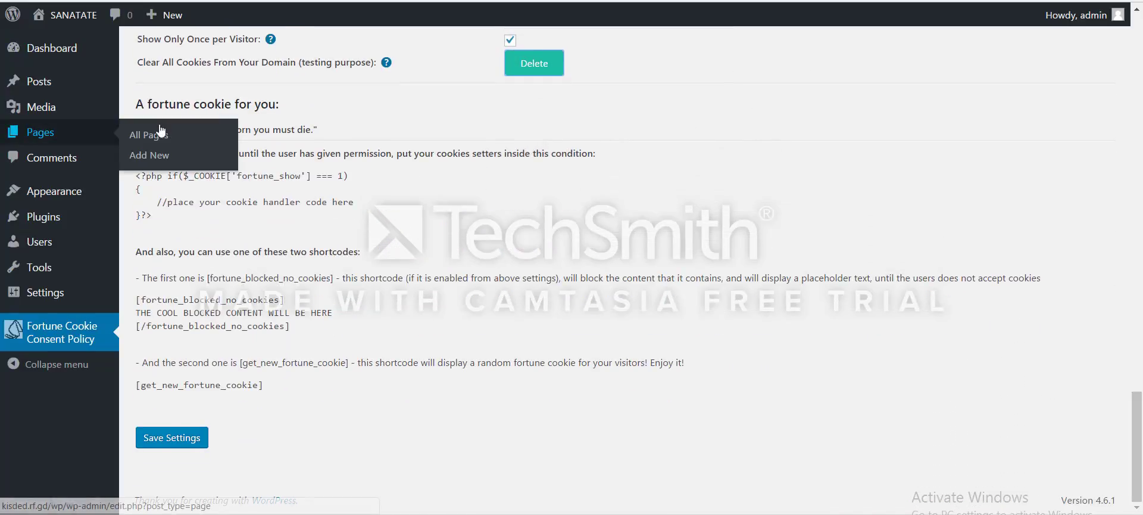
{"action": "left_click_drag", "start_coordinate": [142, 104], "coordinate": [278, 381]}
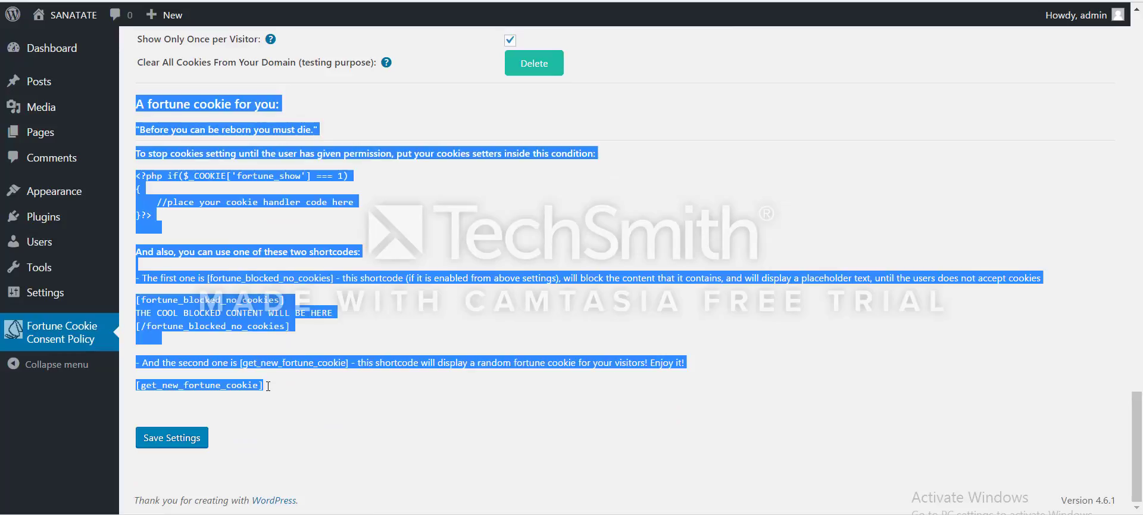
{"action": "left_click", "coordinate": [276, 283]}
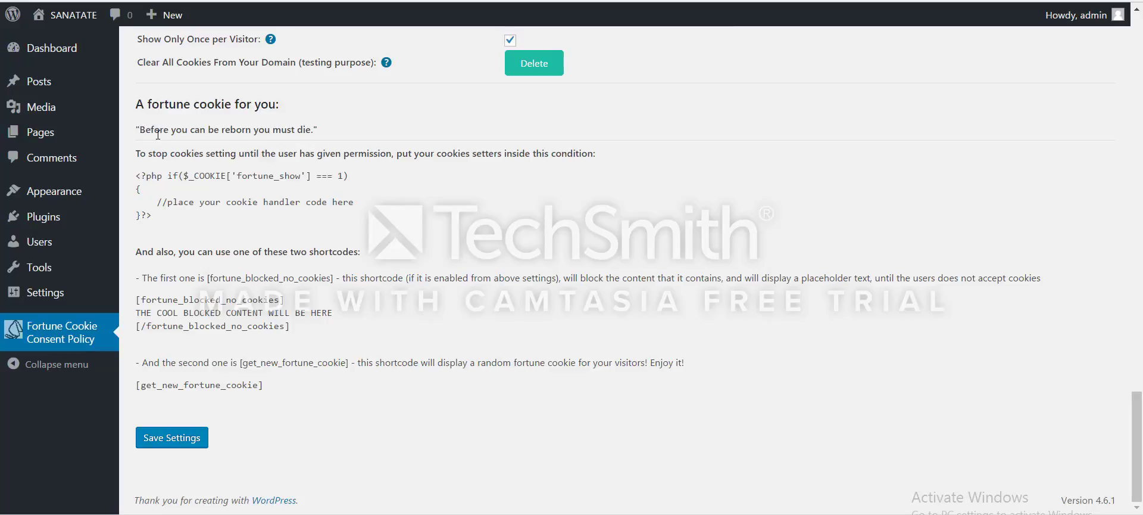
{"action": "left_click_drag", "start_coordinate": [136, 103], "coordinate": [275, 104]}
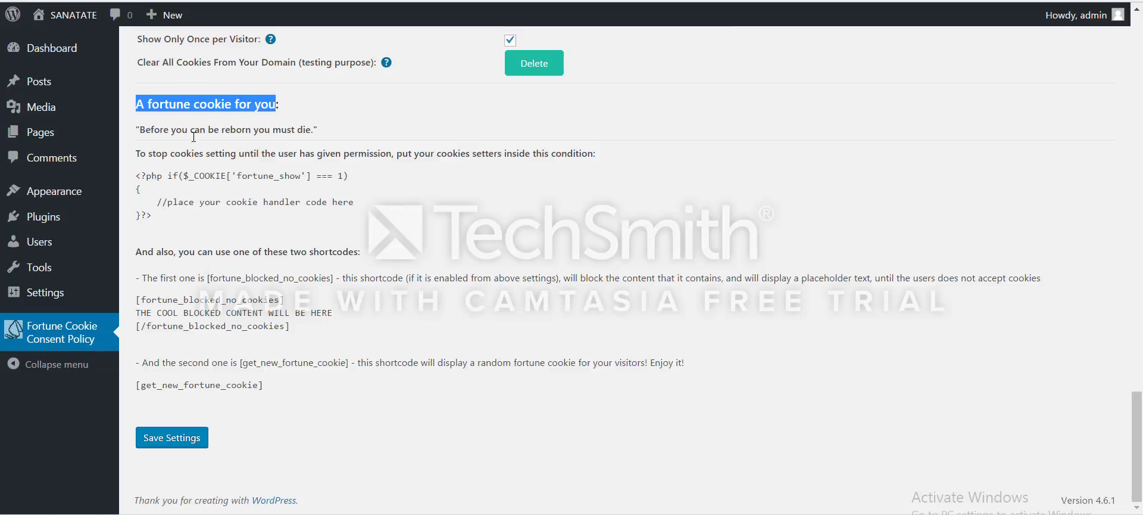
{"action": "left_click_drag", "start_coordinate": [137, 131], "coordinate": [153, 132]}
{"action": "left_click", "coordinate": [164, 145]}
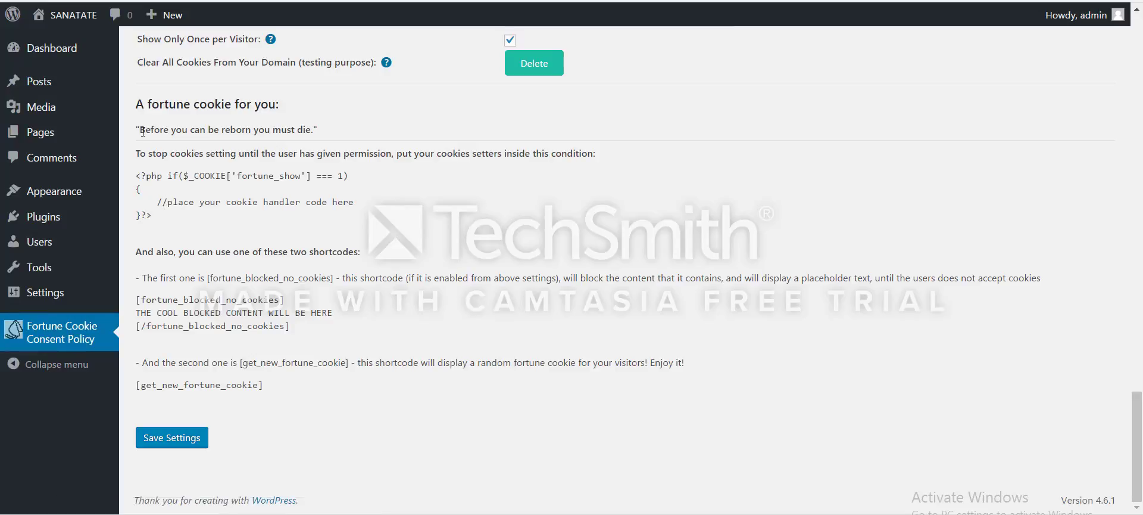
{"action": "left_click_drag", "start_coordinate": [143, 131], "coordinate": [306, 122]}
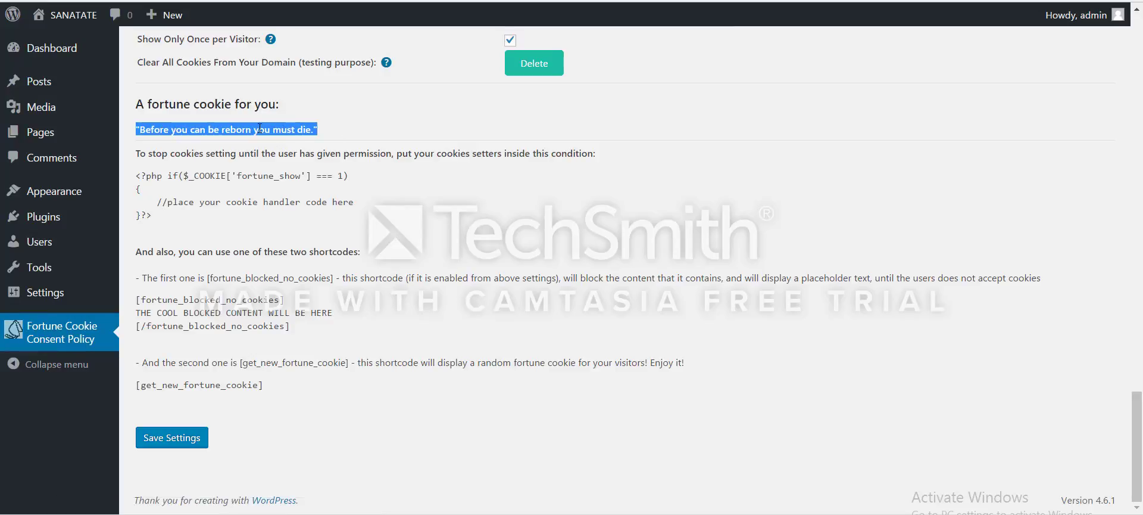
{"action": "left_click", "coordinate": [144, 127]}
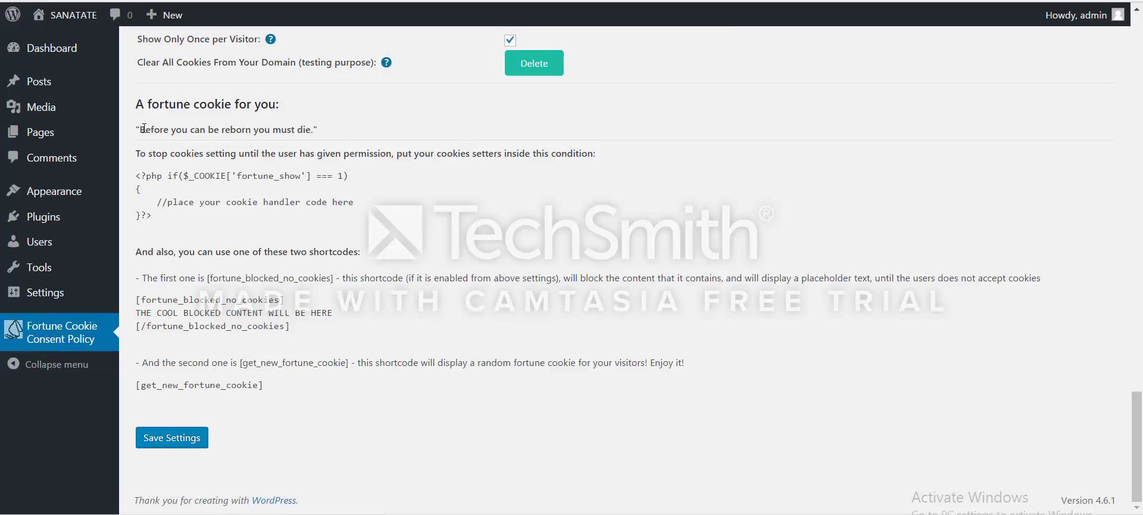
{"action": "left_click_drag", "start_coordinate": [136, 129], "coordinate": [331, 127]}
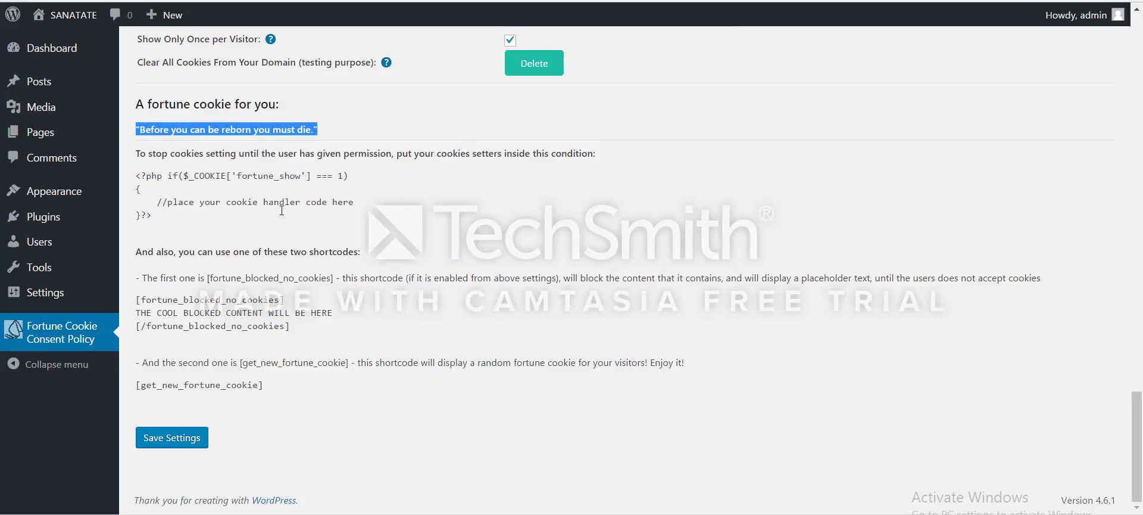
Examine the [get_new_fortune_cookie] shortcode that displays a random fortune cookie to visitors.
{"action": "left_click_drag", "start_coordinate": [143, 386], "coordinate": [260, 385]}
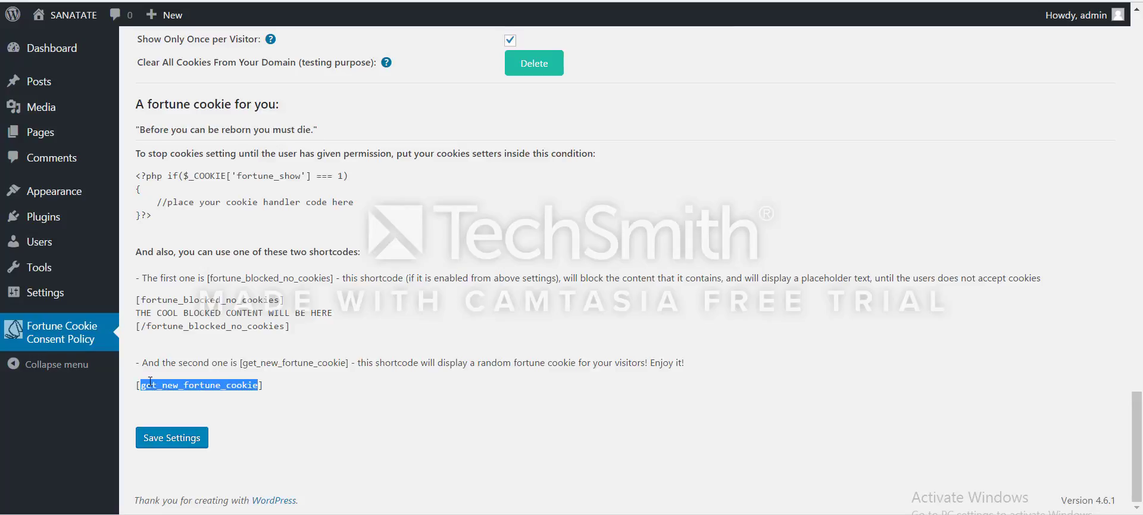
{"action": "left_click_drag", "start_coordinate": [137, 384], "coordinate": [268, 388]}
{"action": "left_click_drag", "start_coordinate": [136, 385], "coordinate": [267, 382]}
Examine the PHP condition that stops cookies from being set until the user gives permission.
{"action": "left_click_drag", "start_coordinate": [169, 154], "coordinate": [301, 154]}
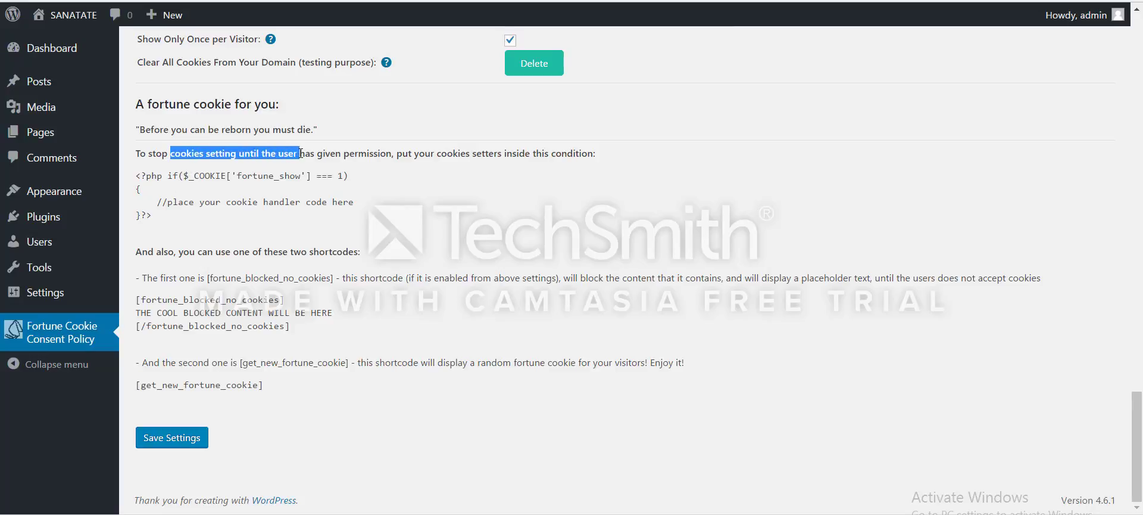
{"action": "double_click", "coordinate": [351, 153]}
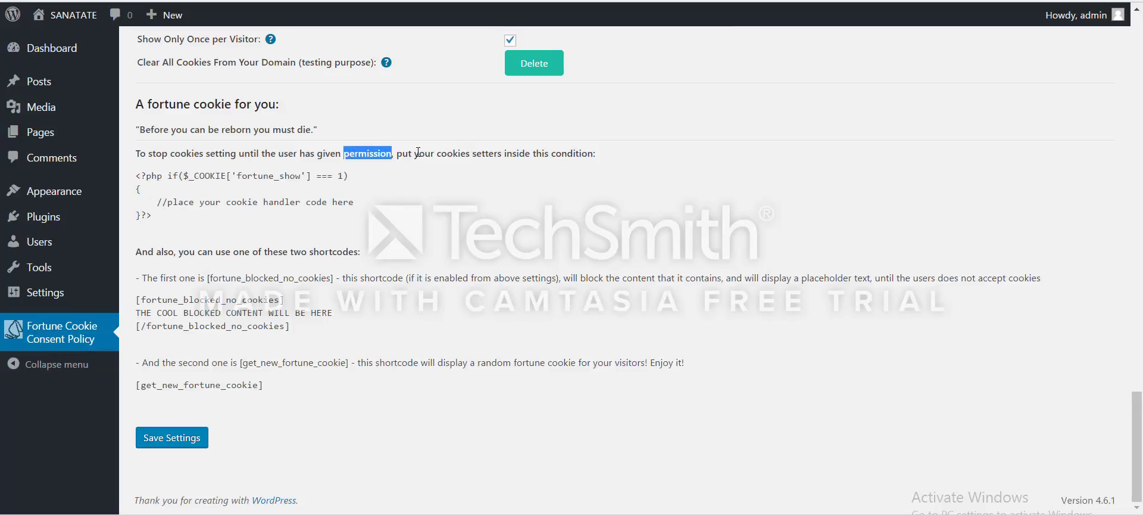
{"action": "left_click_drag", "start_coordinate": [136, 175], "coordinate": [164, 216]}
{"action": "left_click", "coordinate": [165, 180]}
{"action": "double_click", "coordinate": [173, 204]}
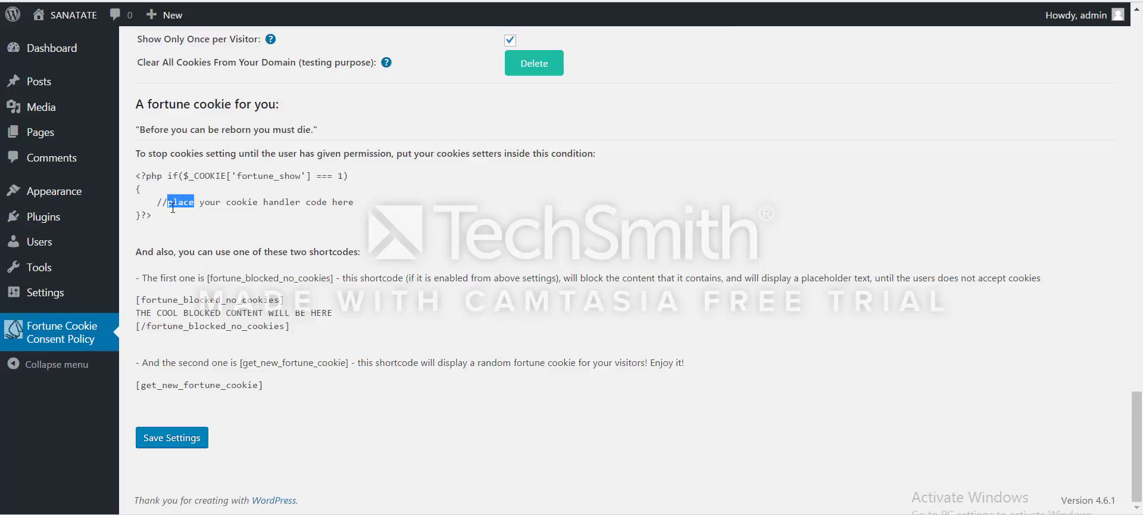
{"action": "double_click", "coordinate": [242, 203]}
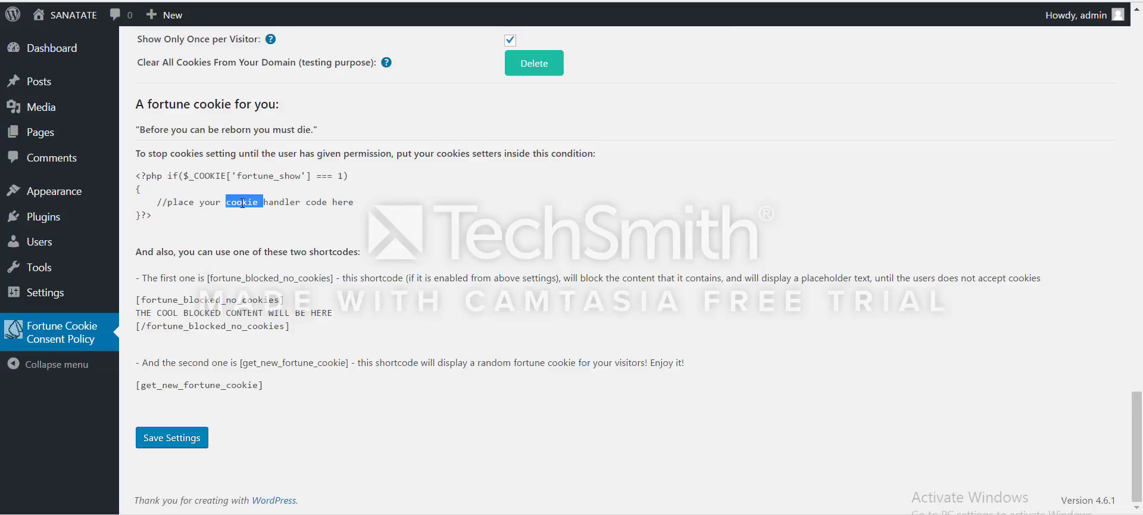
{"action": "double_click", "coordinate": [276, 202]}
Examine the opening and closing [fortune_blocked_no_cookies] shortcode tags and the related Blocked Content Placeholder options.
{"action": "left_click", "coordinate": [190, 271]}
{"action": "left_click_drag", "start_coordinate": [161, 301], "coordinate": [285, 298]}
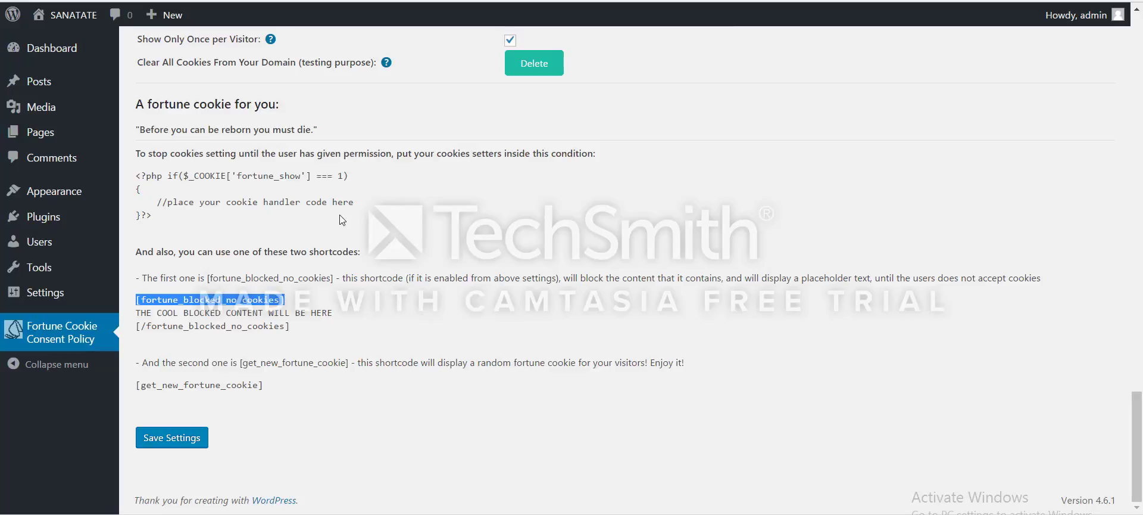
{"action": "scroll", "coordinate": [1134, 433], "scroll_direction": "up", "scroll_amount": 1}
{"action": "left_click_drag", "start_coordinate": [1135, 426], "coordinate": [1135, 262]}
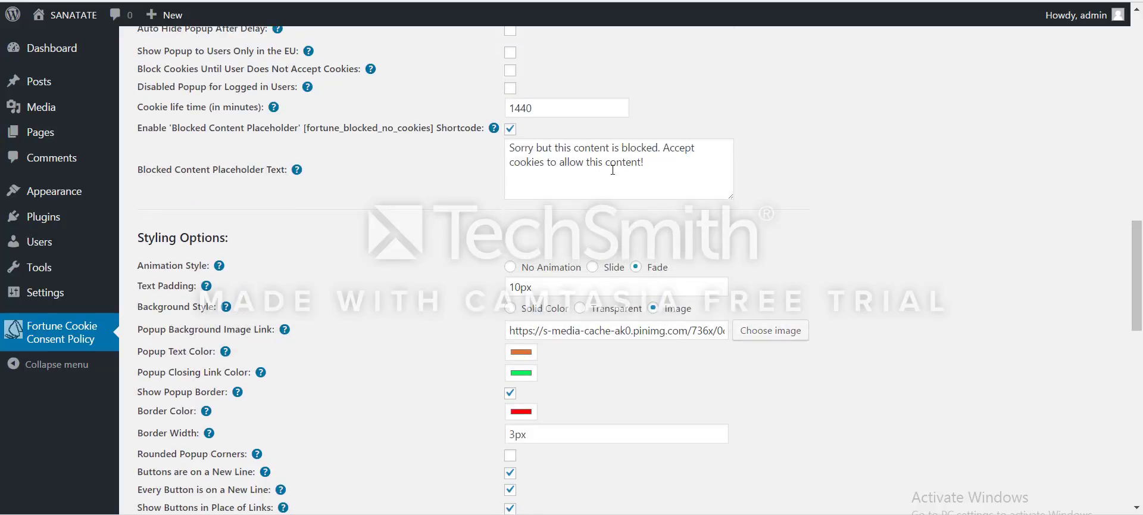
{"action": "left_click_drag", "start_coordinate": [1141, 331], "coordinate": [1122, 474]}
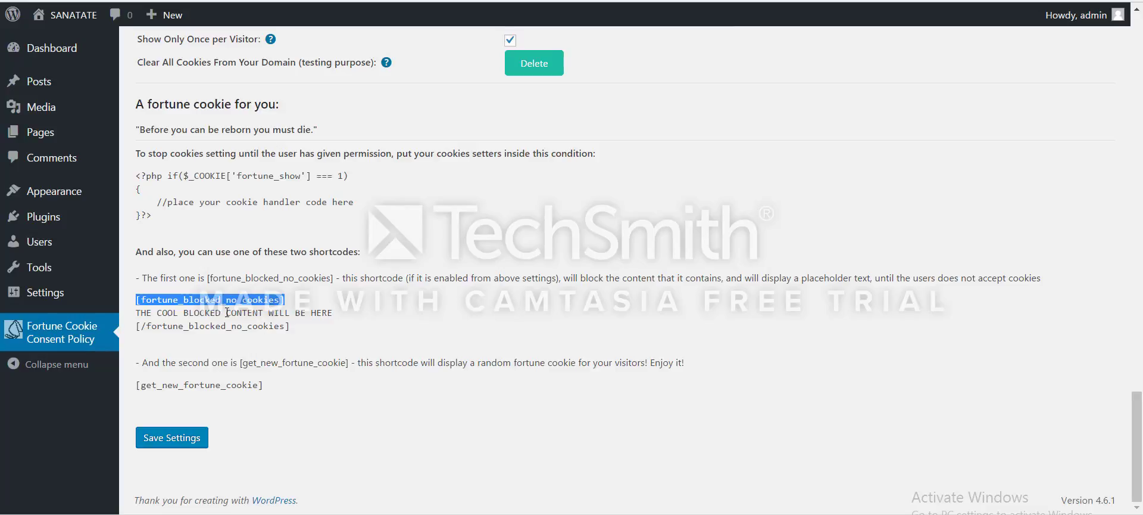
{"action": "left_click_drag", "start_coordinate": [136, 301], "coordinate": [284, 299]}
{"action": "left_click_drag", "start_coordinate": [140, 325], "coordinate": [293, 327]}
{"action": "left_click", "coordinate": [158, 331]}
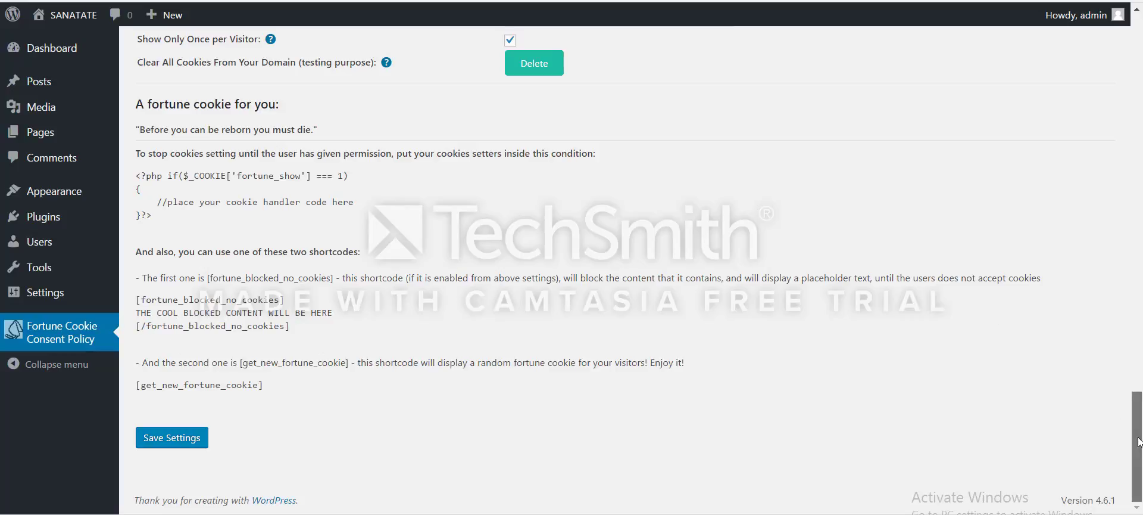
Set the notification style to Top Panel Style, disable Advanced Position and Size Settings, save the settings and reload the blog.
{"action": "left_click_drag", "start_coordinate": [1137, 408], "coordinate": [1137, 61]}
{"action": "left_click", "coordinate": [517, 137]}
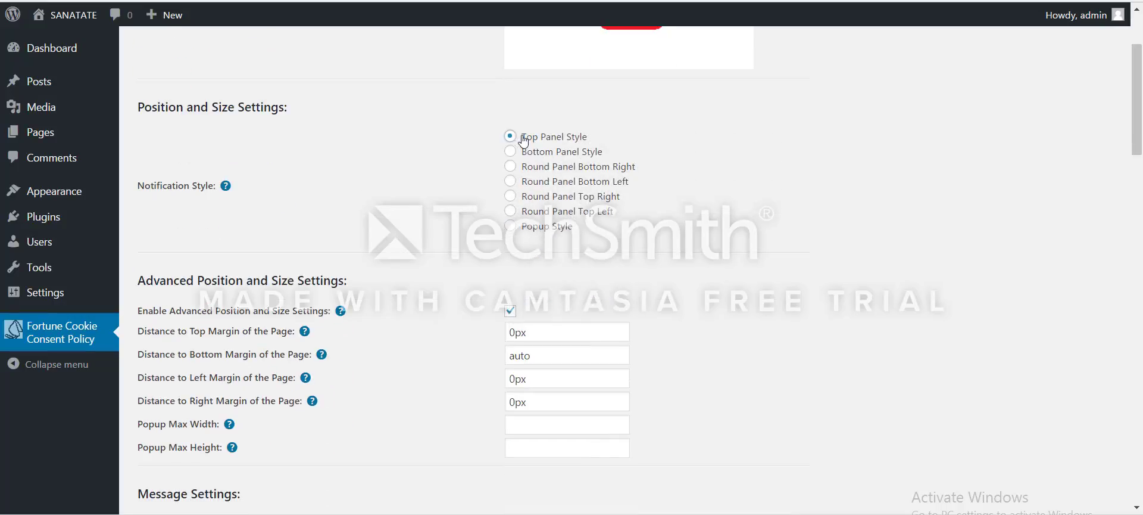
{"action": "mouse_move", "coordinate": [1139, 110]}
{"action": "left_mouse_down"}
{"action": "mouse_move", "coordinate": [1140, 92]}
{"action": "mouse_move", "coordinate": [1140, 165]}
{"action": "mouse_move", "coordinate": [1135, 103]}
{"action": "left_mouse_up"}
{"action": "left_click", "coordinate": [510, 341]}
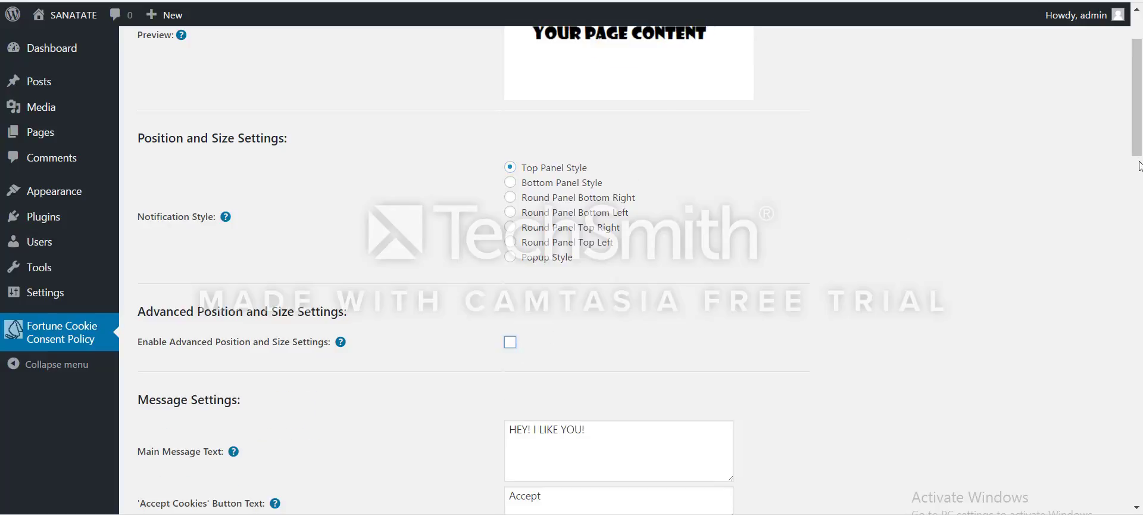
{"action": "left_click_drag", "start_coordinate": [1139, 174], "coordinate": [1140, 506]}
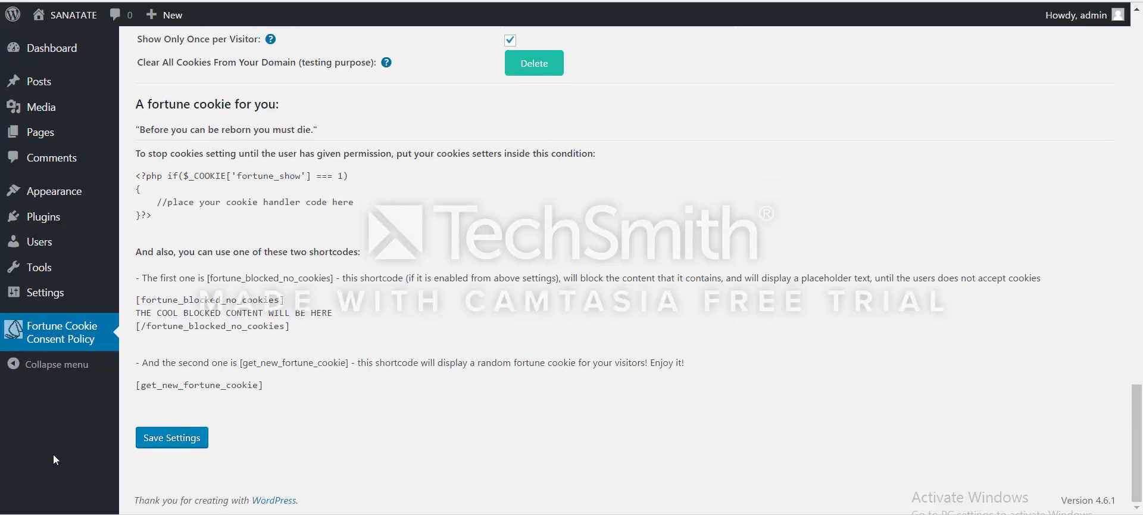
{"action": "left_click", "coordinate": [171, 439]}
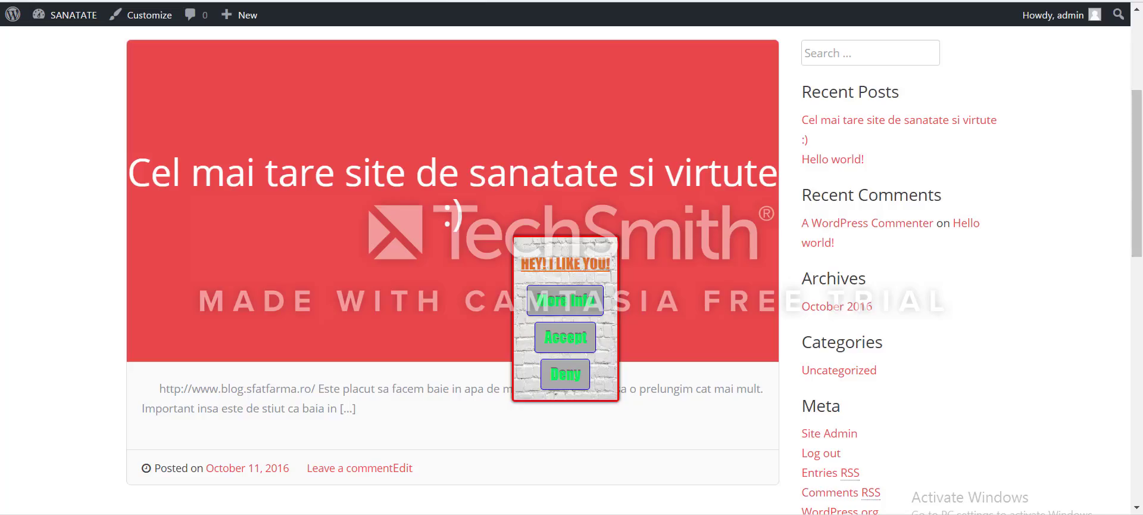
{"action": "key", "text": "F5"}
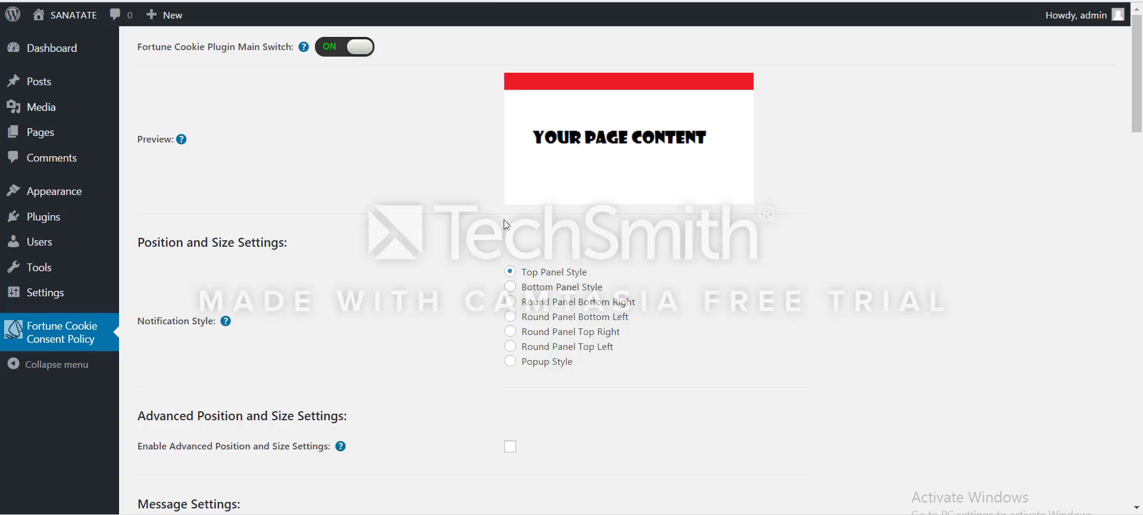
Enable Fade Background in the Common Options, save the settings and reload the blog.
{"action": "scroll", "coordinate": [505, 224], "scroll_direction": "down", "scroll_amount": 11}
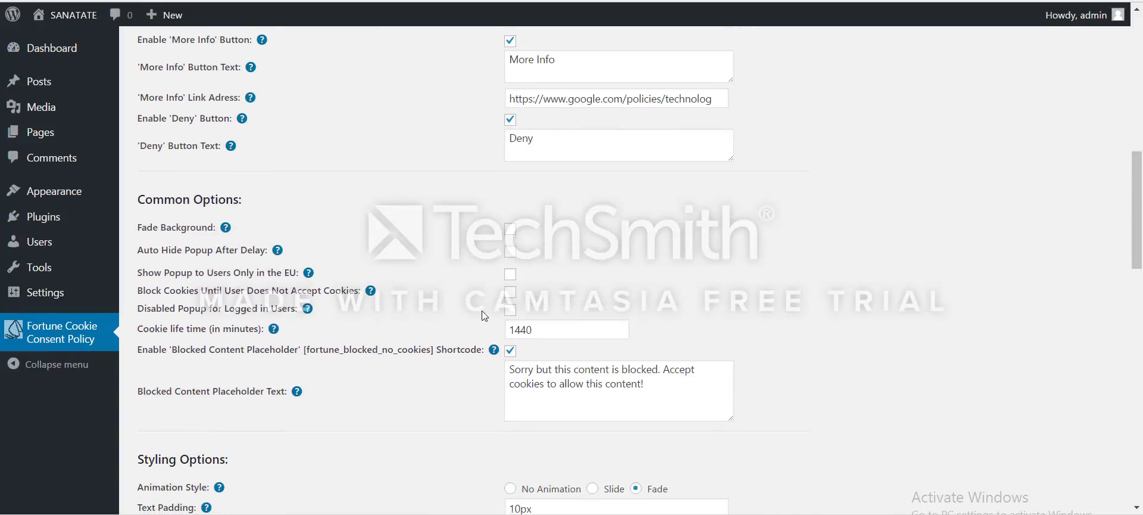
{"action": "left_click", "coordinate": [510, 228]}
{"action": "left_click_drag", "start_coordinate": [1137, 267], "coordinate": [1138, 502]}
{"action": "left_click", "coordinate": [164, 437]}
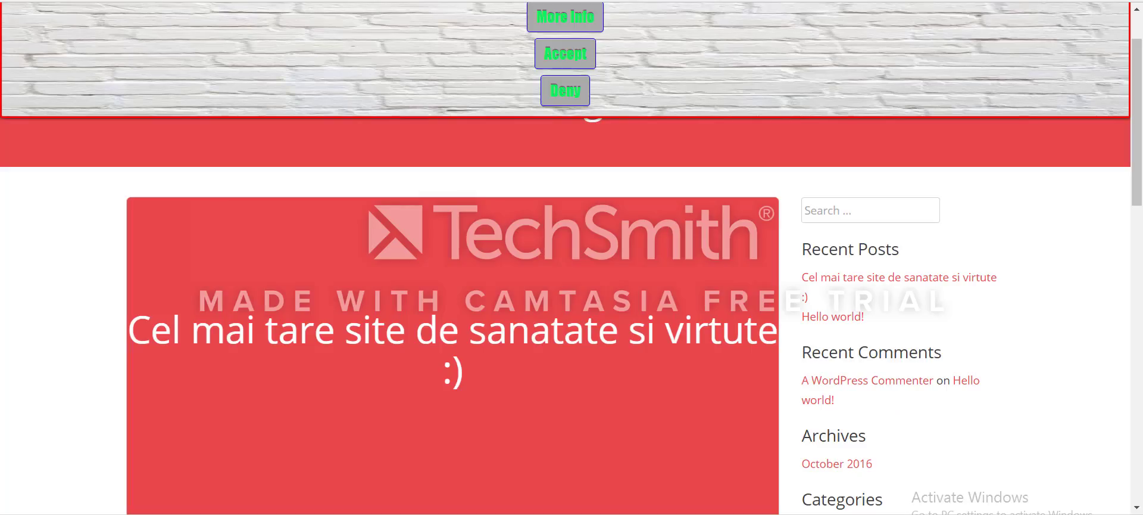
{"action": "key", "text": "F5"}
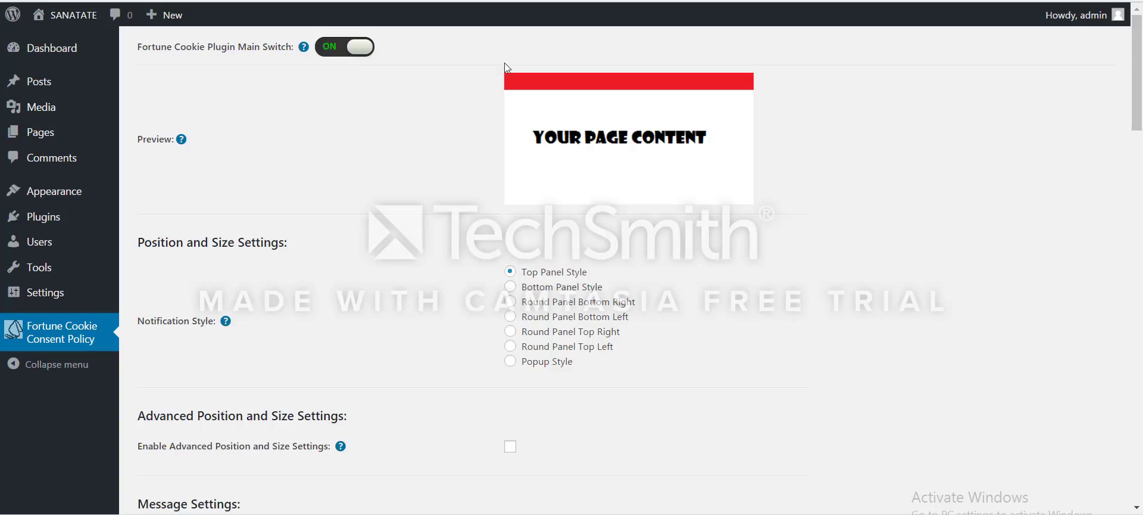
Look over the fortune cookie quote and the Miscellaneous Settings on the plugin settings page.
{"action": "scroll", "coordinate": [1139, 125], "scroll_direction": "down", "scroll_amount": 1}
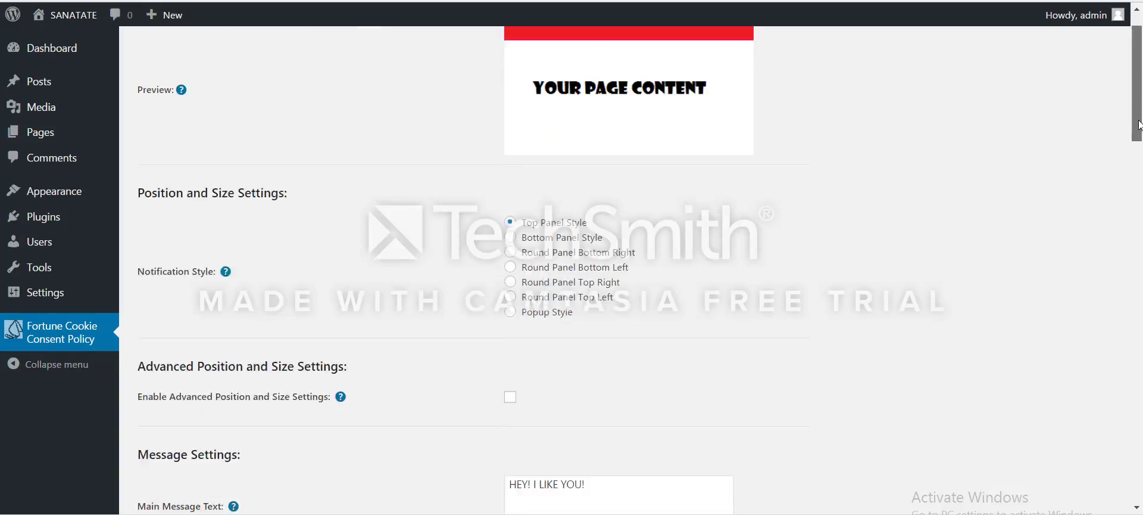
{"action": "left_click_drag", "start_coordinate": [1139, 125], "coordinate": [1099, 465]}
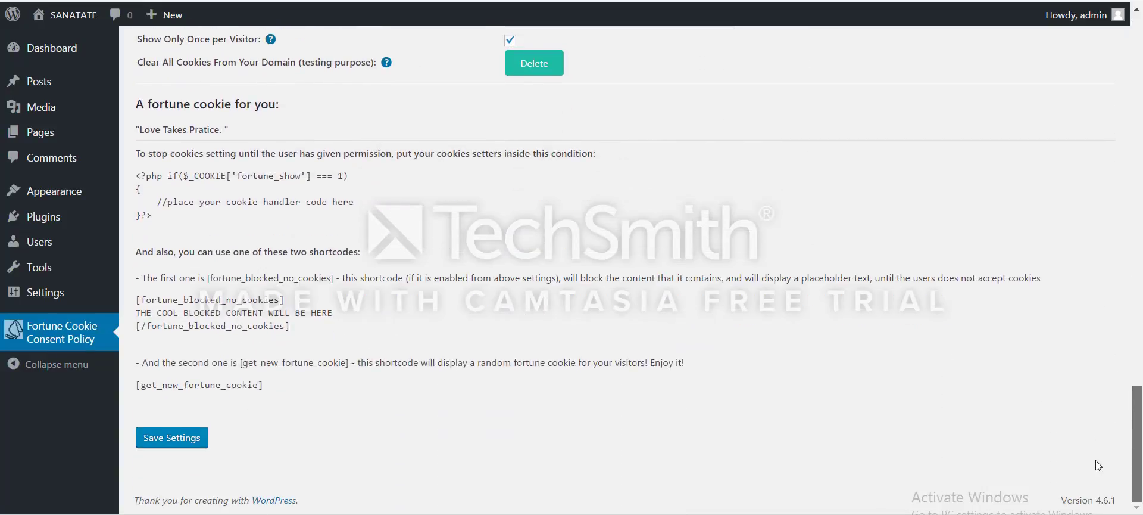
{"action": "scroll", "coordinate": [947, 316], "scroll_direction": "up", "scroll_amount": 5}
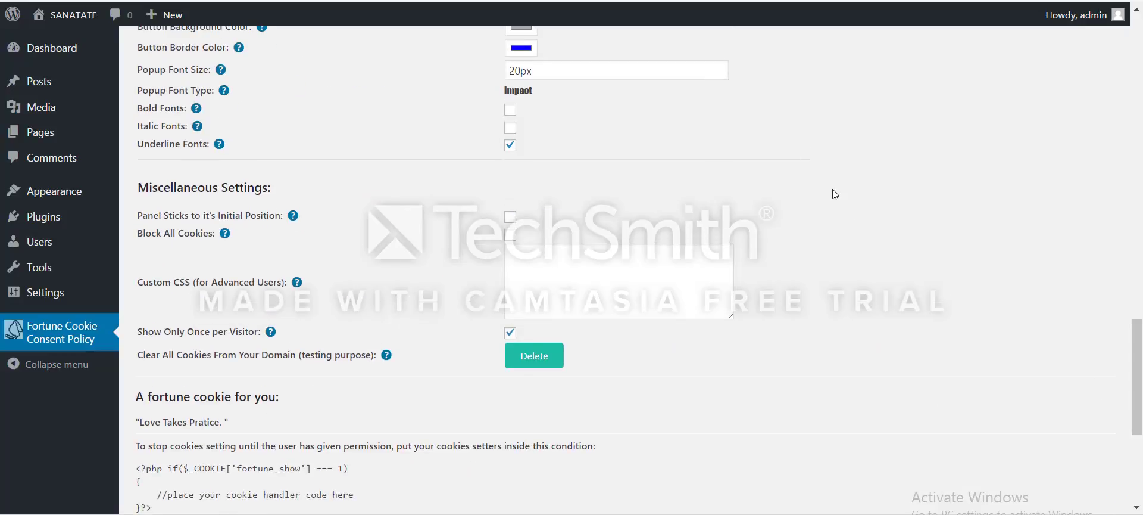